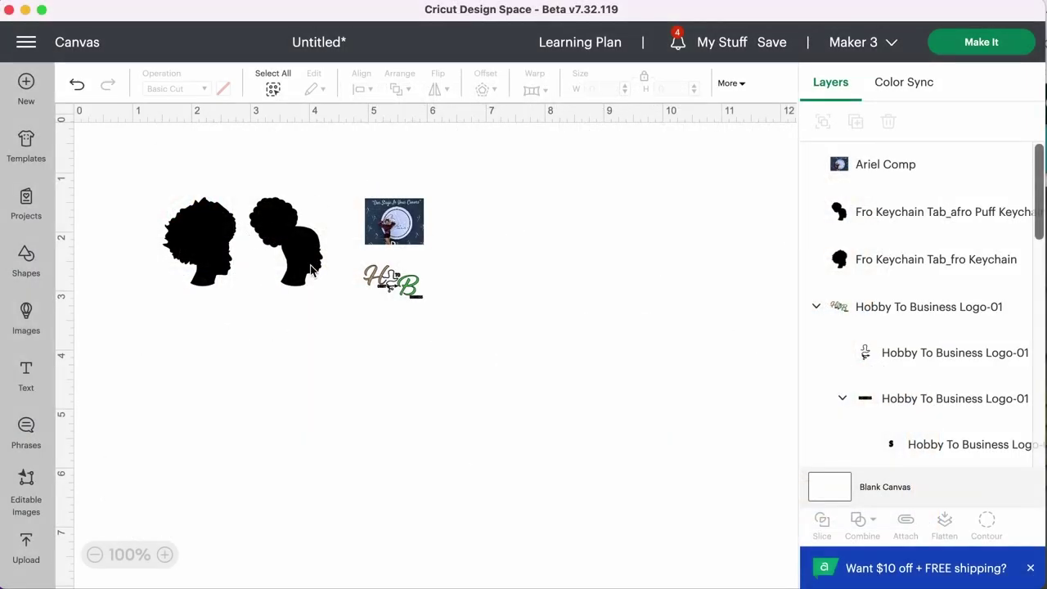
# Add a 1 in × 1 in square from Shapes and place it beneath the silhouettes and logo
pyautogui.click(30, 259)
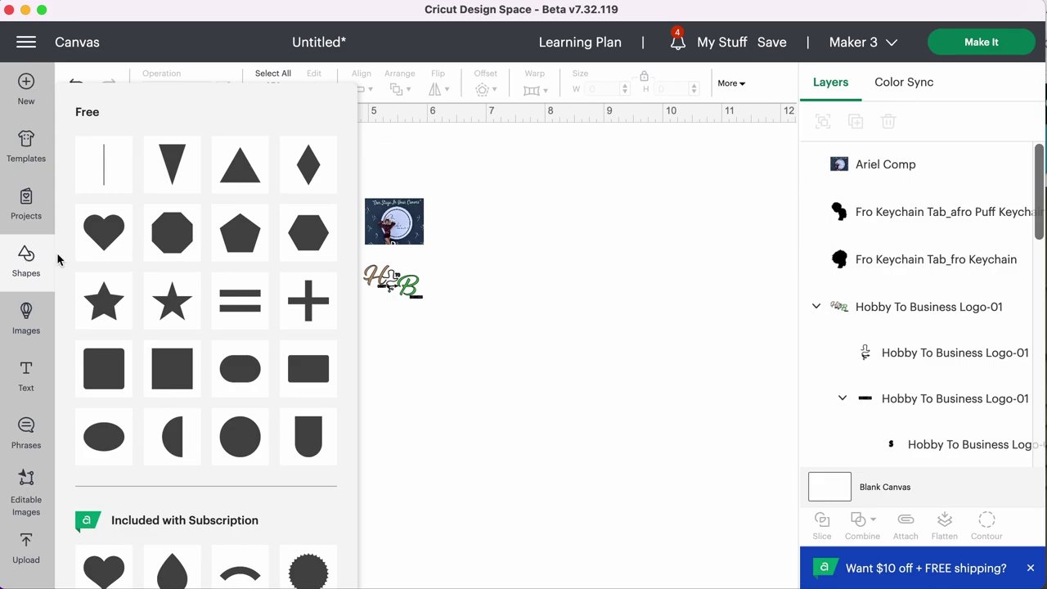
pyautogui.click(172, 377)
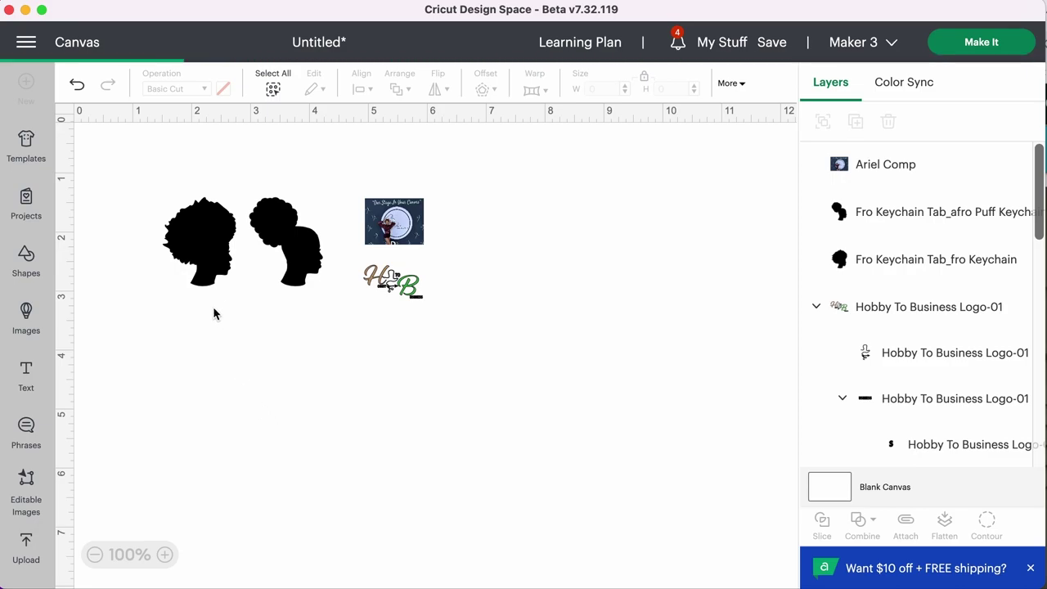
pyautogui.moveTo(181, 250); pyautogui.dragTo(337, 394)
pyautogui.click(587, 89)
pyautogui.write('1')
pyautogui.press('Tab')
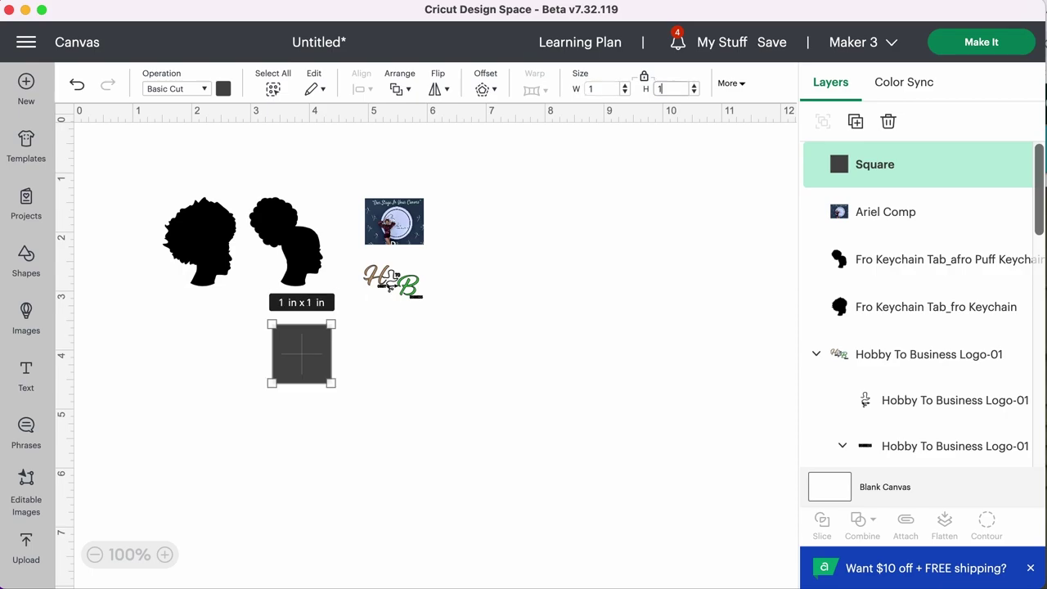
pyautogui.click(645, 81)
pyautogui.click(401, 384)
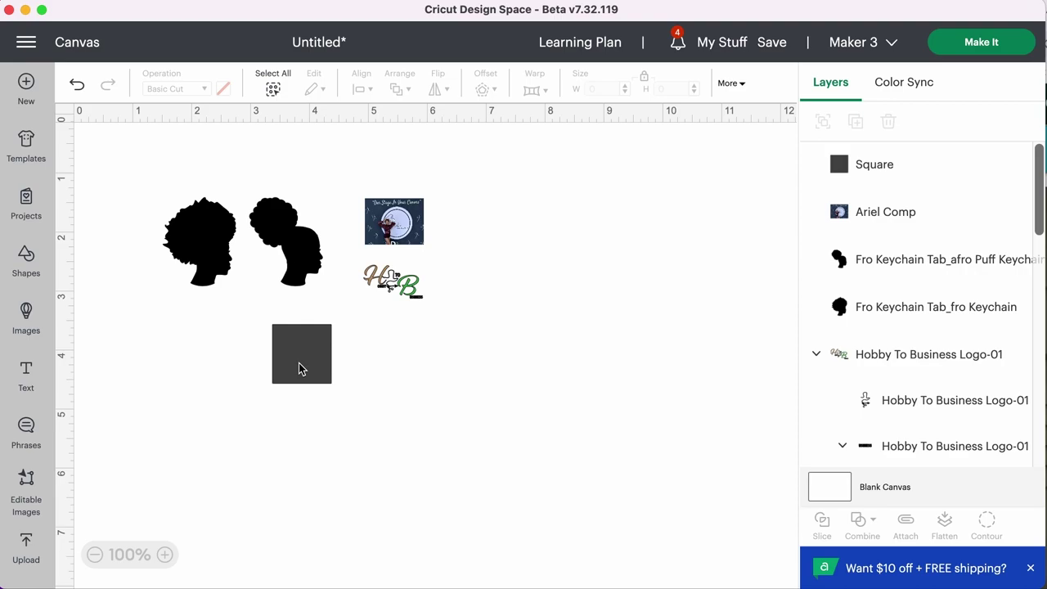
pyautogui.moveTo(300, 369); pyautogui.dragTo(329, 357)
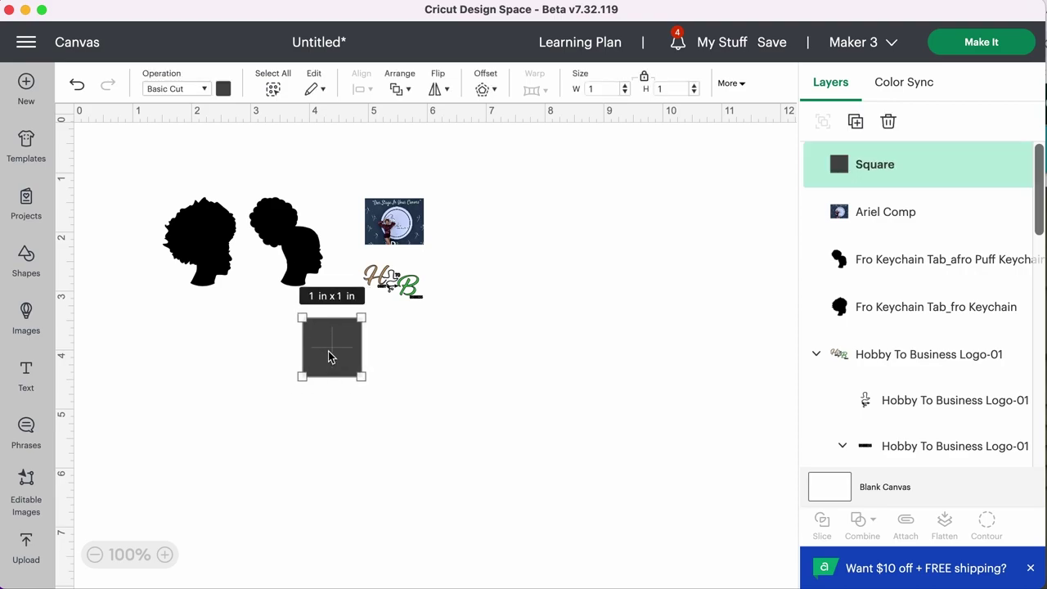
# Move the Ariel Comp photo onto the square and layer the square beneath it
pyautogui.moveTo(398, 226); pyautogui.dragTo(392, 349)
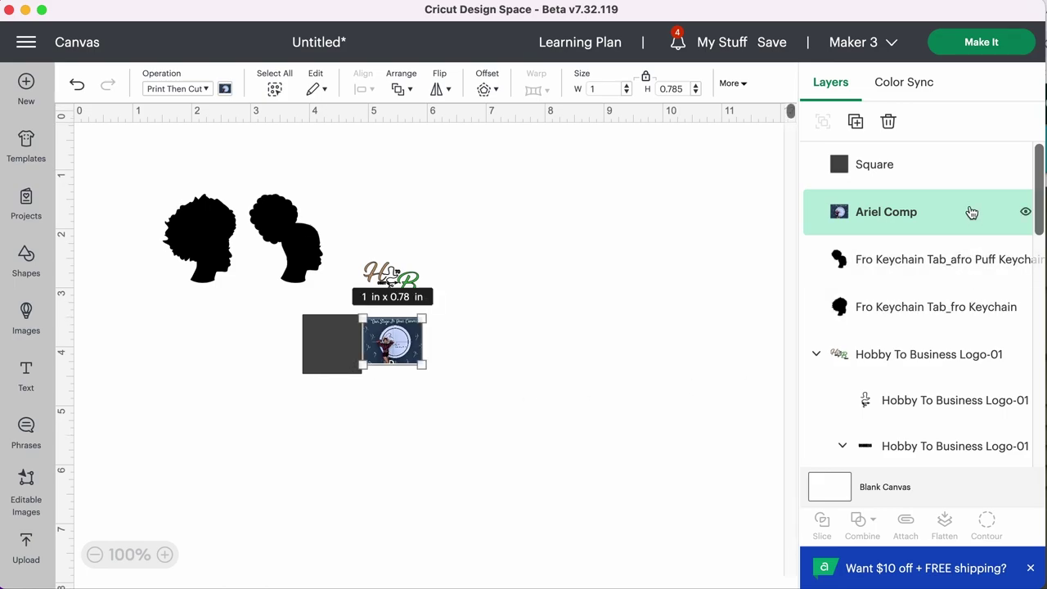
pyautogui.click(926, 173)
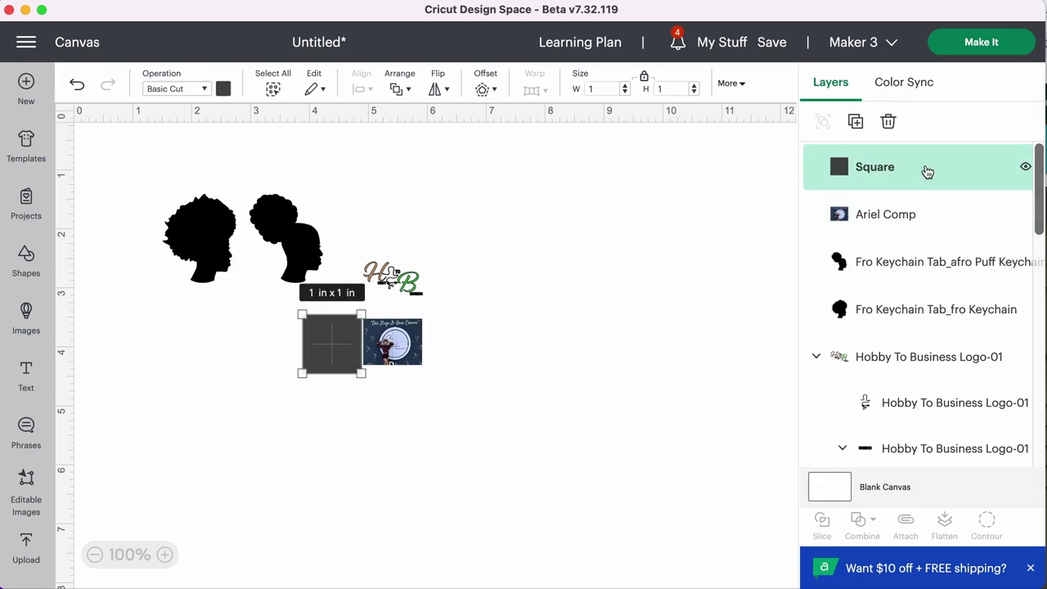
pyautogui.moveTo(927, 172); pyautogui.dragTo(800, 195)
pyautogui.click(596, 257)
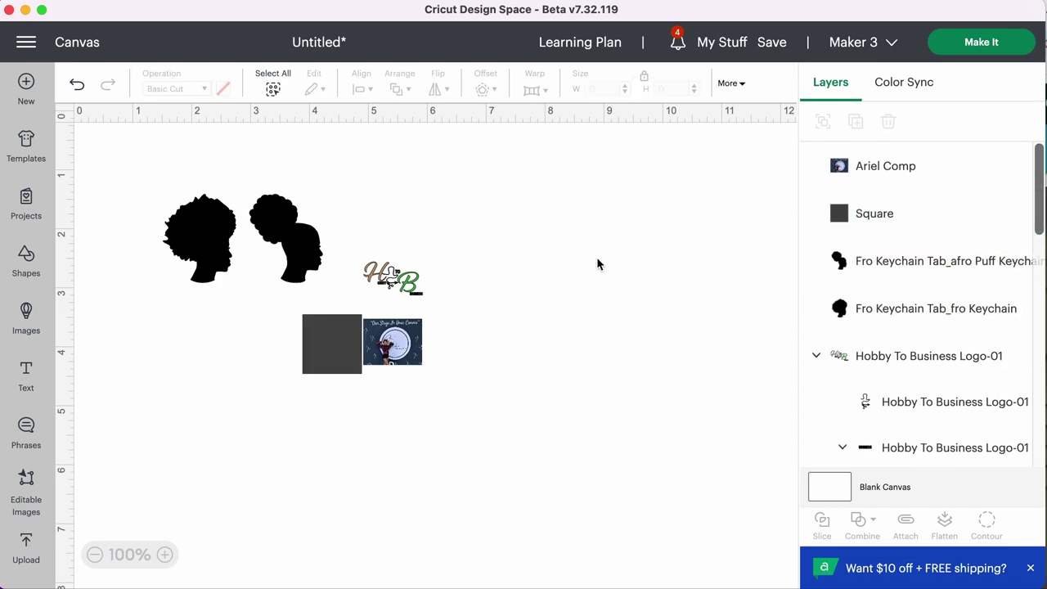
pyautogui.scroll(1, 573, 270)
pyautogui.moveTo(408, 357); pyautogui.dragTo(348, 365)
pyautogui.click(409, 374)
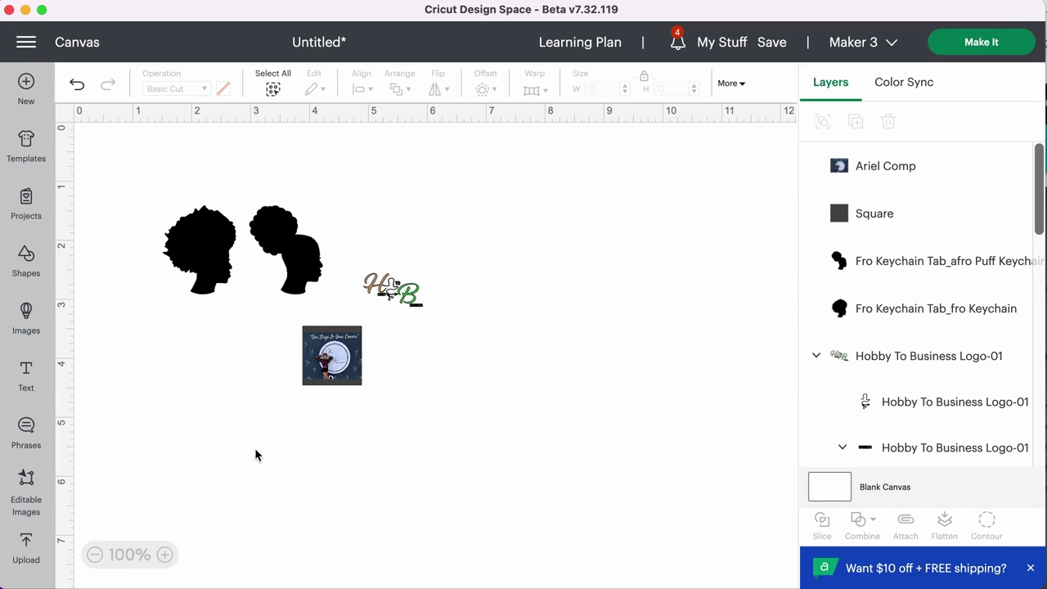
# Zoom to 150% and center-align the photo and square on each other
pyautogui.click(165, 555)
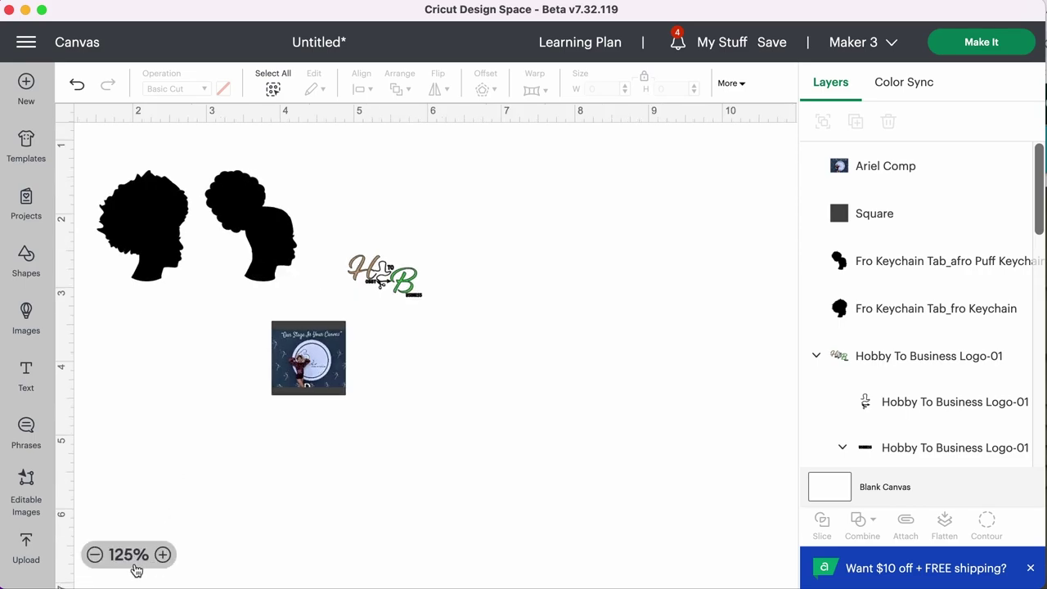
pyautogui.click(163, 556)
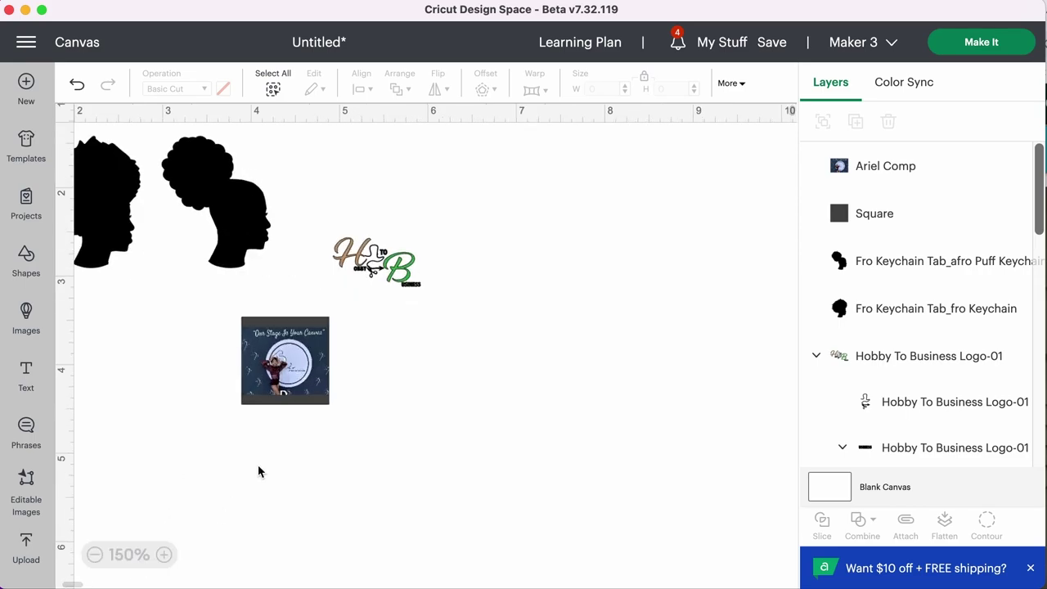
pyautogui.moveTo(291, 364); pyautogui.dragTo(292, 366)
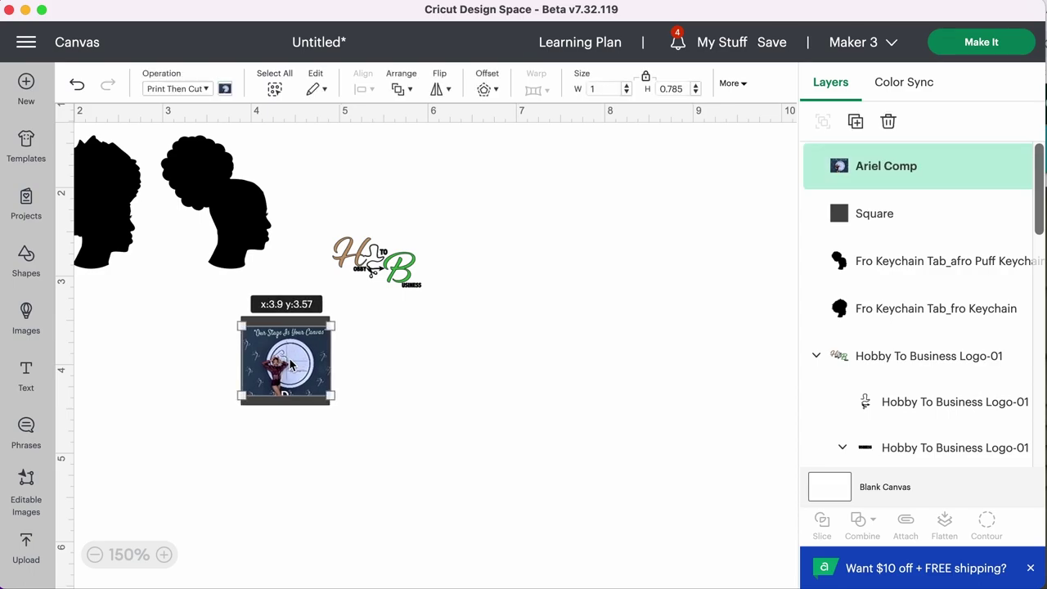
pyautogui.click(327, 421)
pyautogui.moveTo(338, 428); pyautogui.dragTo(219, 309)
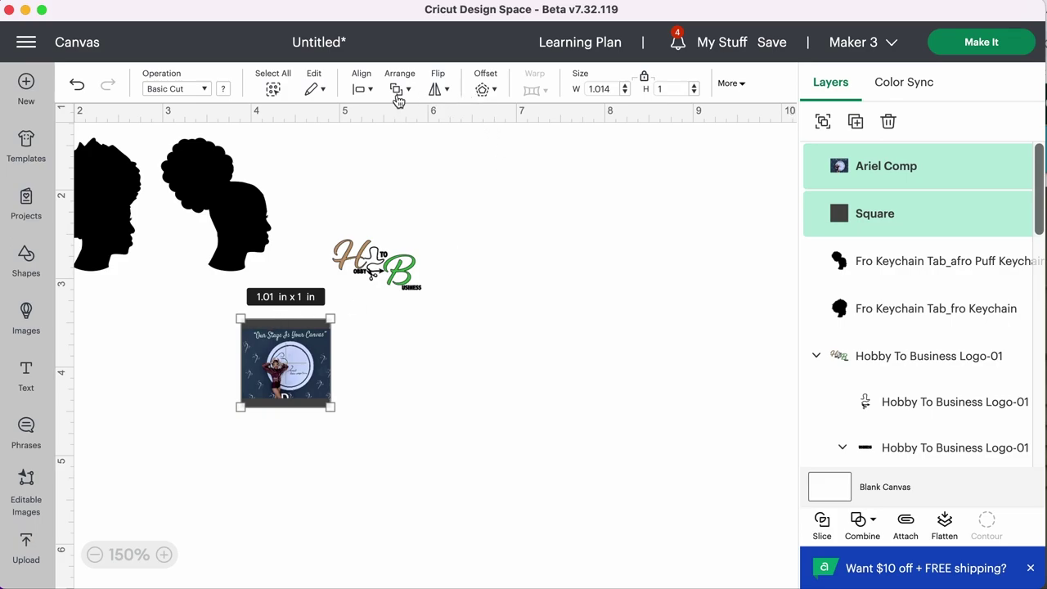
pyautogui.click(372, 91)
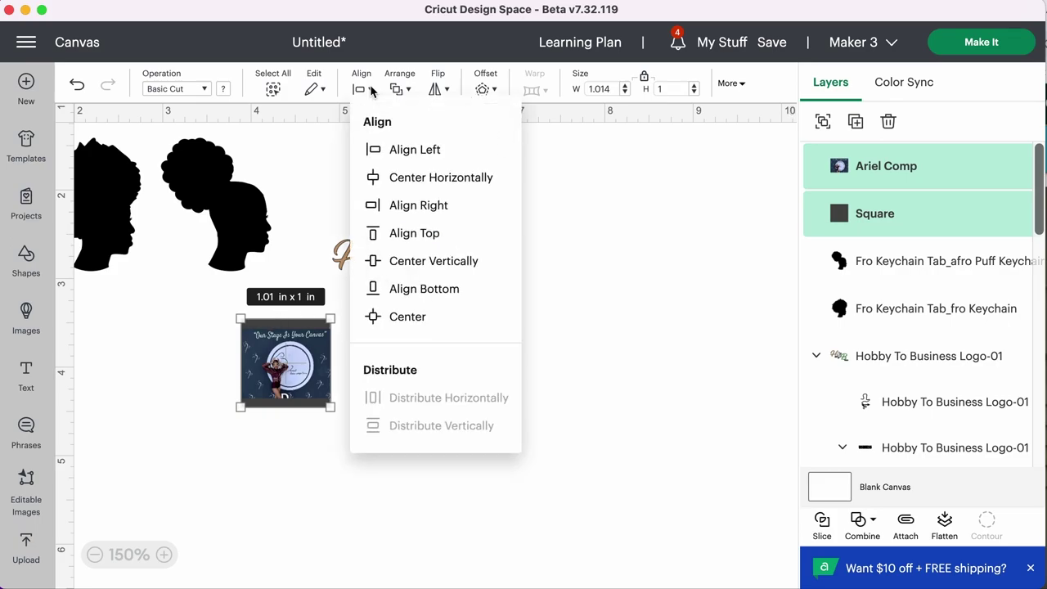
pyautogui.click(402, 319)
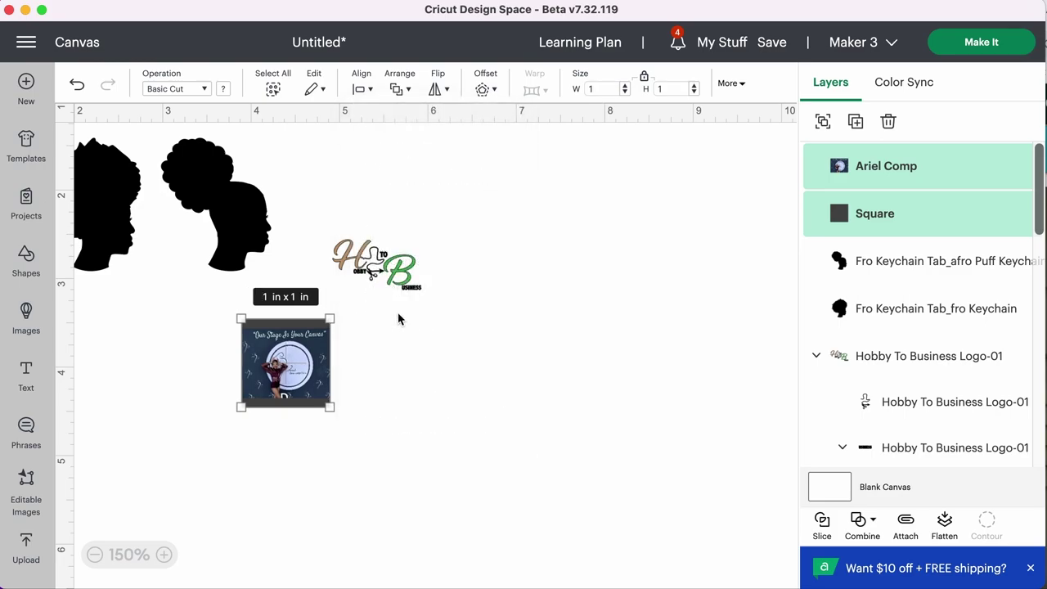
pyautogui.click(370, 393)
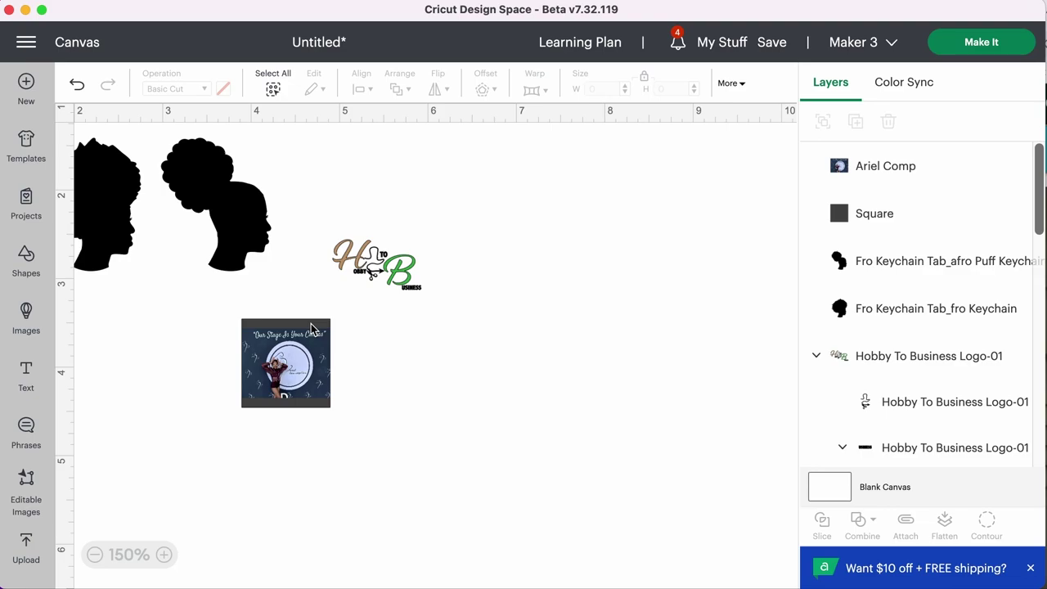
# Recolour the photo's backing square, leaving it white
pyautogui.click(900, 221)
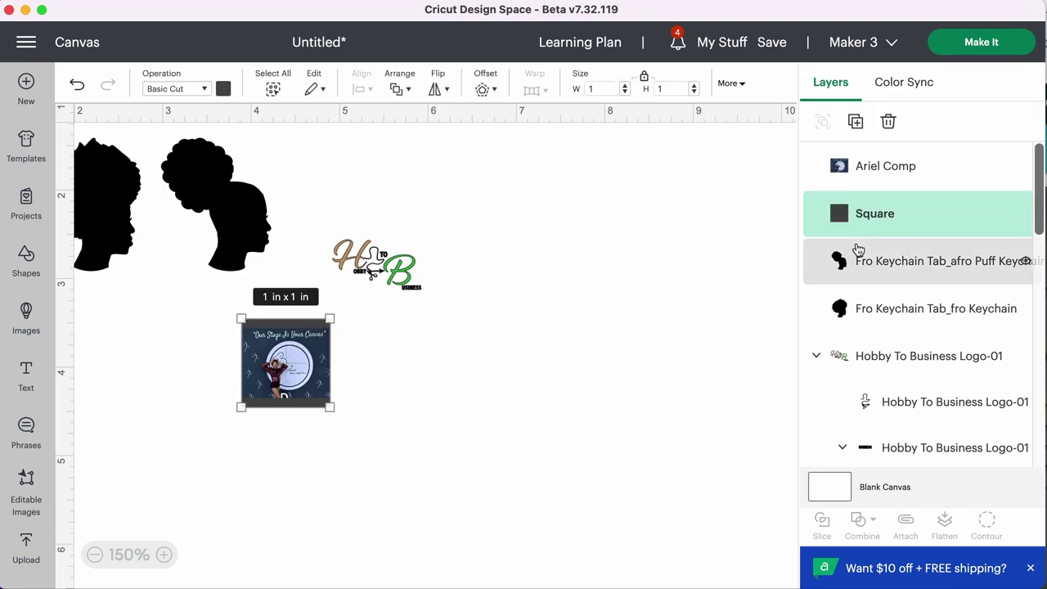
pyautogui.click(225, 90)
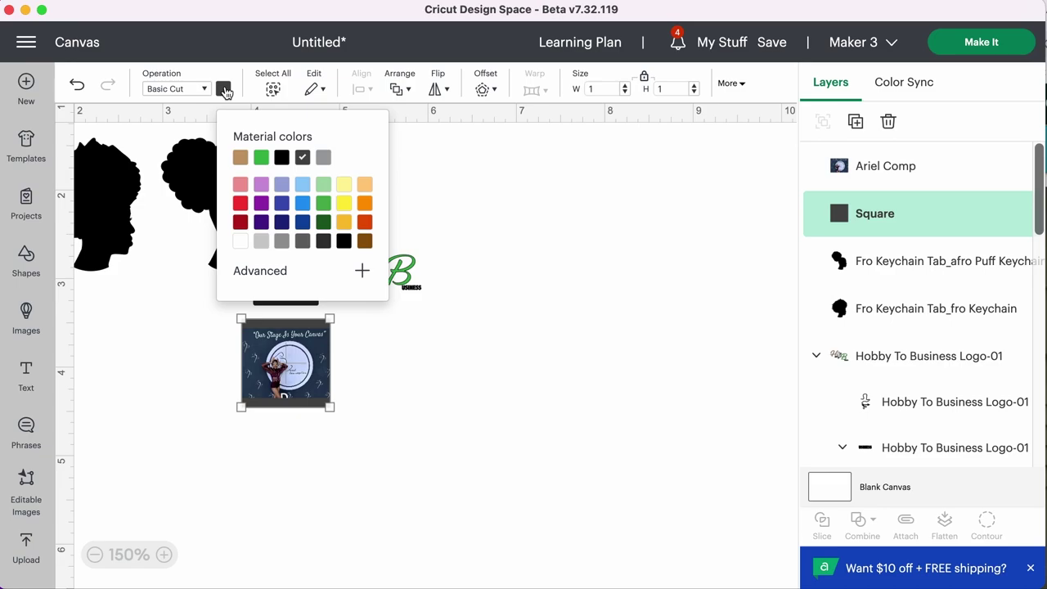
pyautogui.click(344, 242)
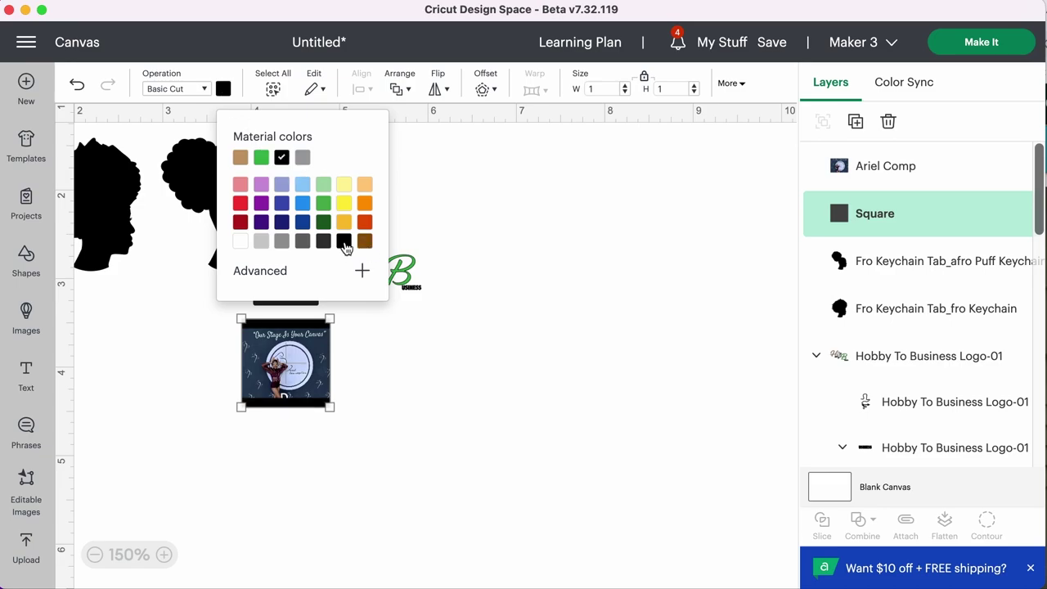
pyautogui.click(430, 358)
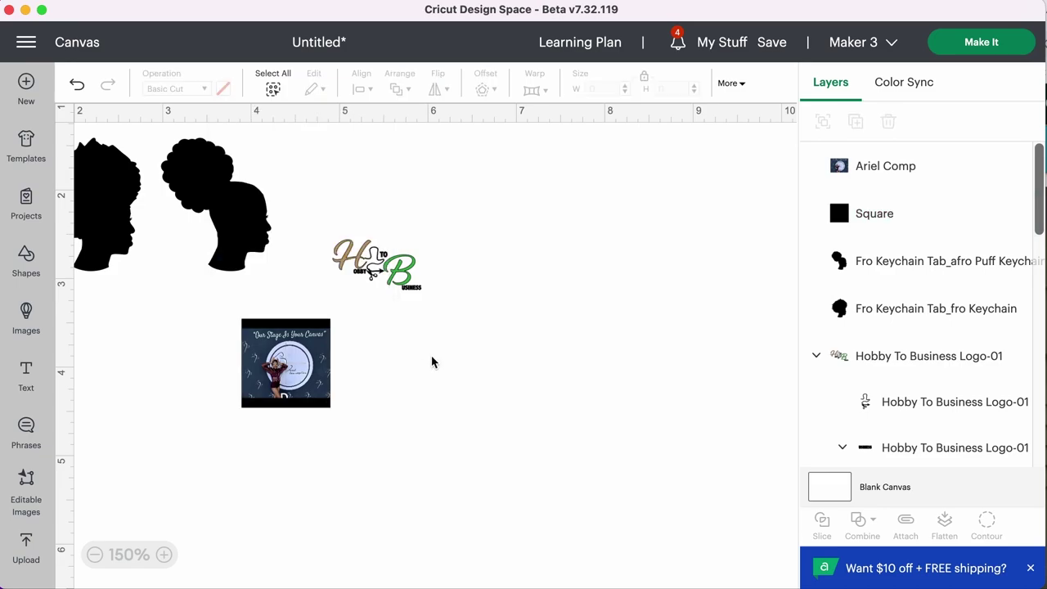
pyautogui.click(307, 326)
pyautogui.click(223, 88)
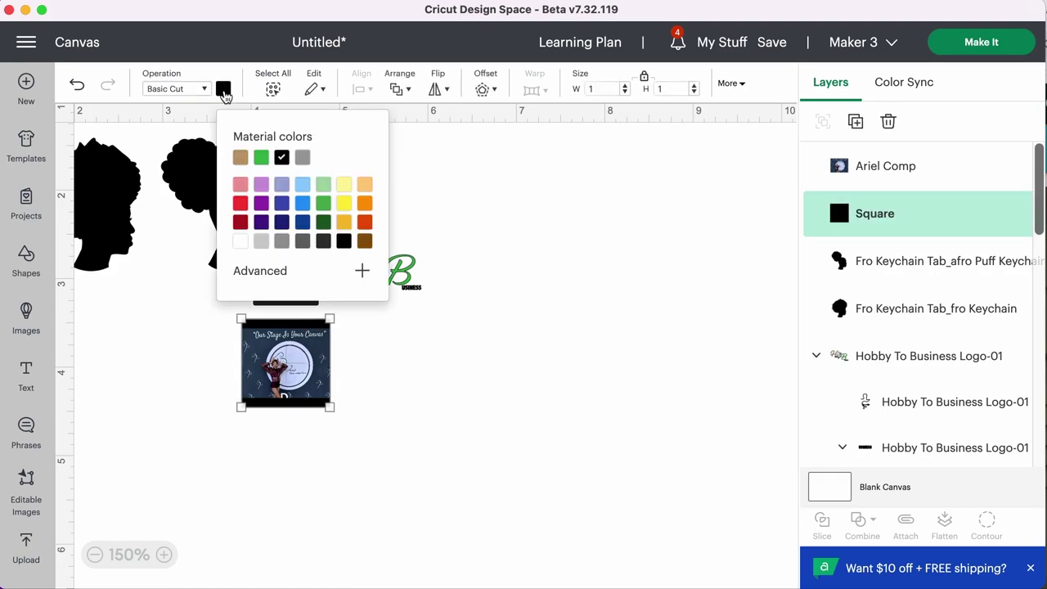
pyautogui.click(240, 241)
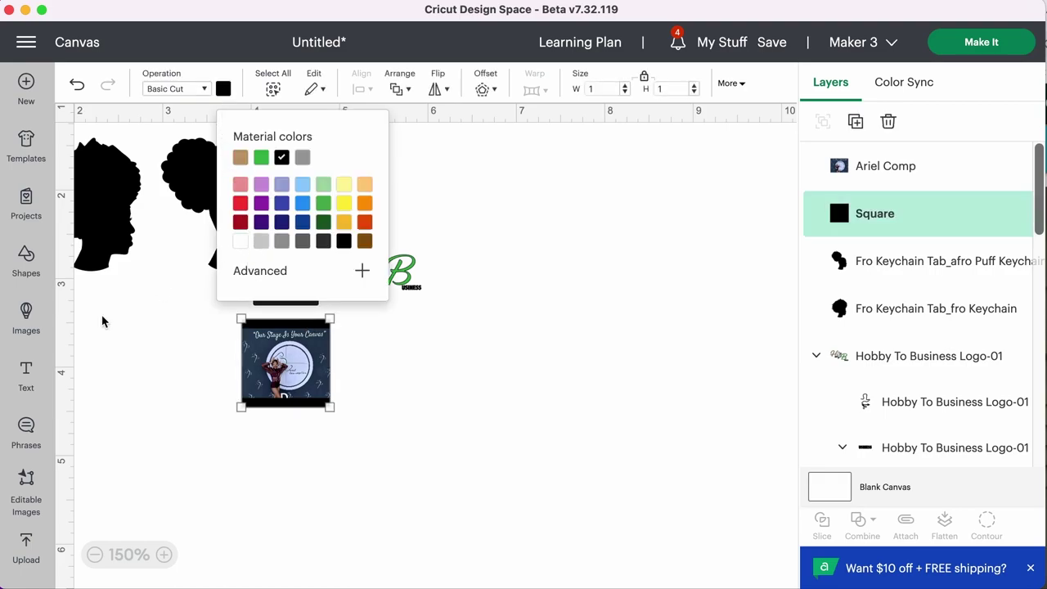
pyautogui.click(122, 360)
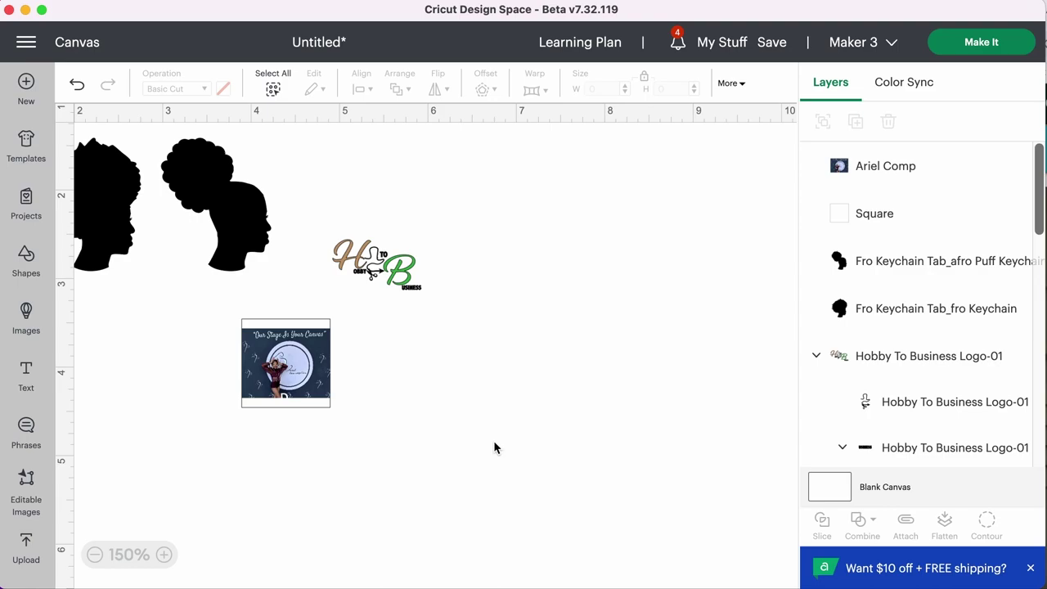
# Duplicate the photo-and-square pair and place the copy beside the original
pyautogui.moveTo(363, 435); pyautogui.dragTo(204, 302)
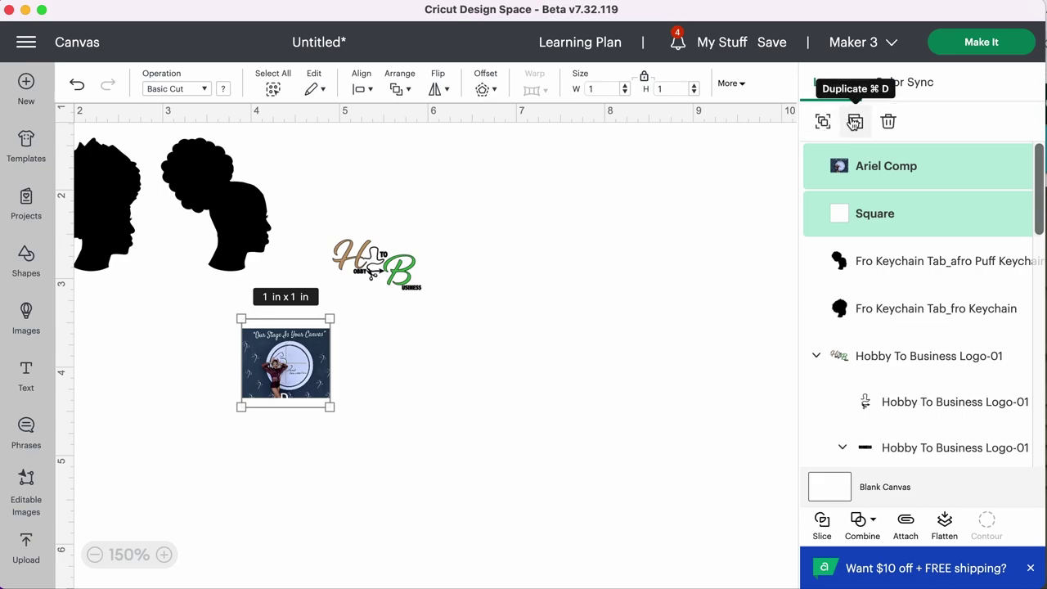
pyautogui.click(853, 123)
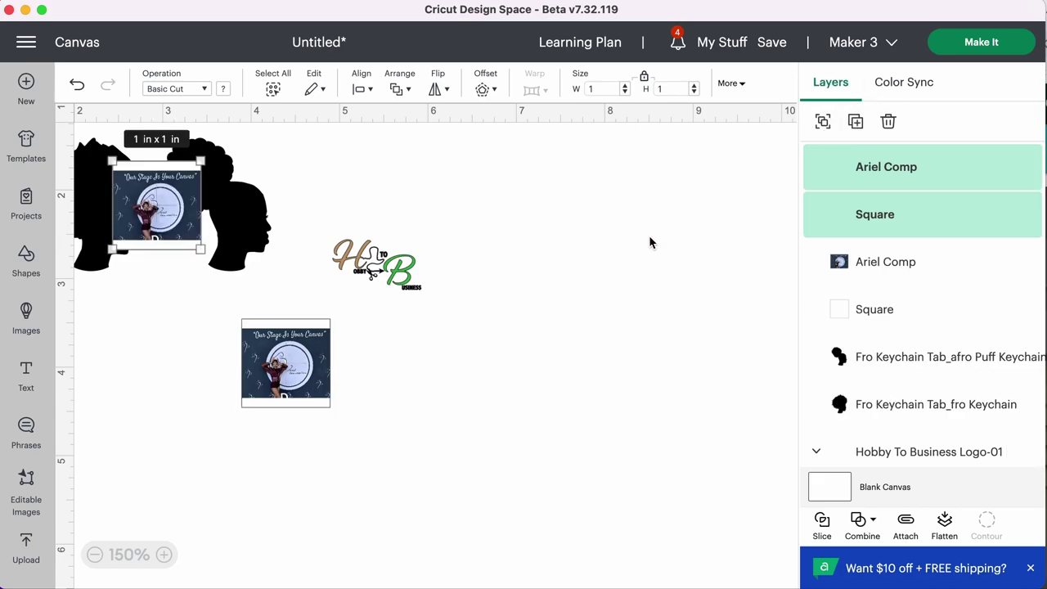
pyautogui.moveTo(157, 219); pyautogui.dragTo(409, 381)
pyautogui.click(411, 454)
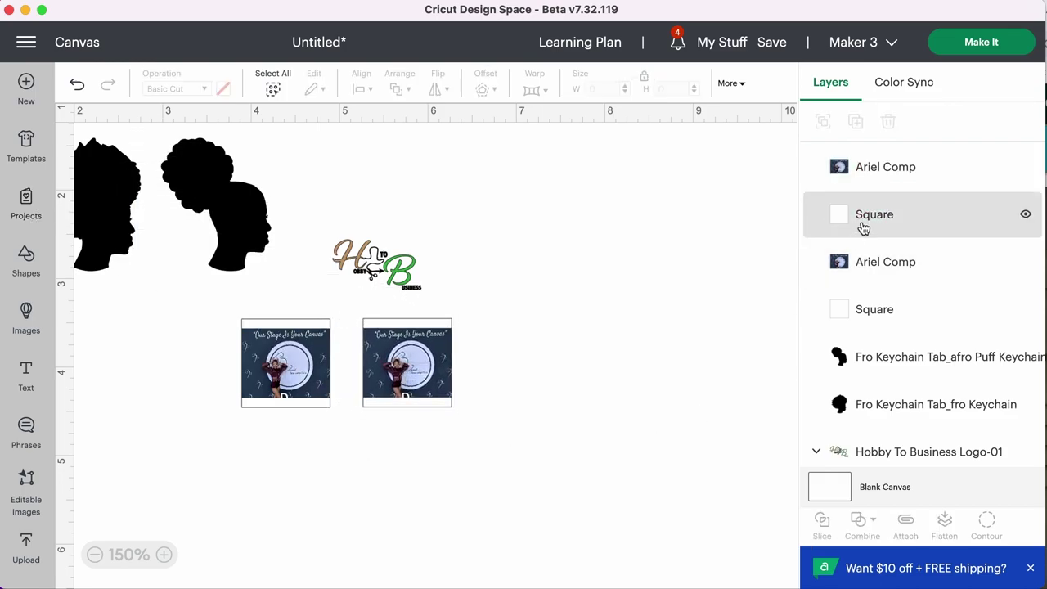
# Turn the copy's backing square black
pyautogui.click(862, 228)
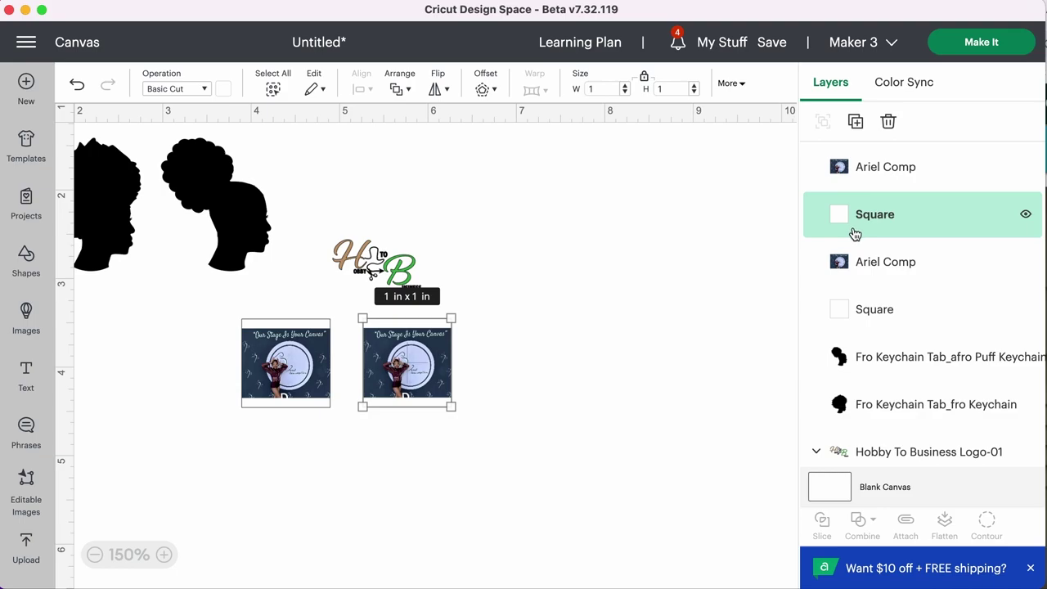
pyautogui.click(222, 90)
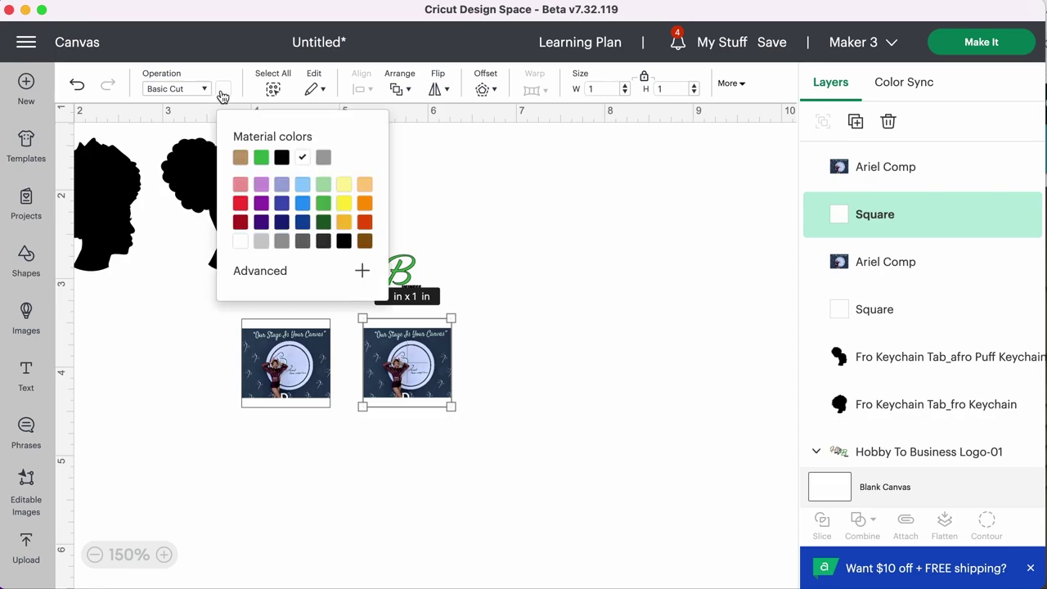
pyautogui.click(281, 158)
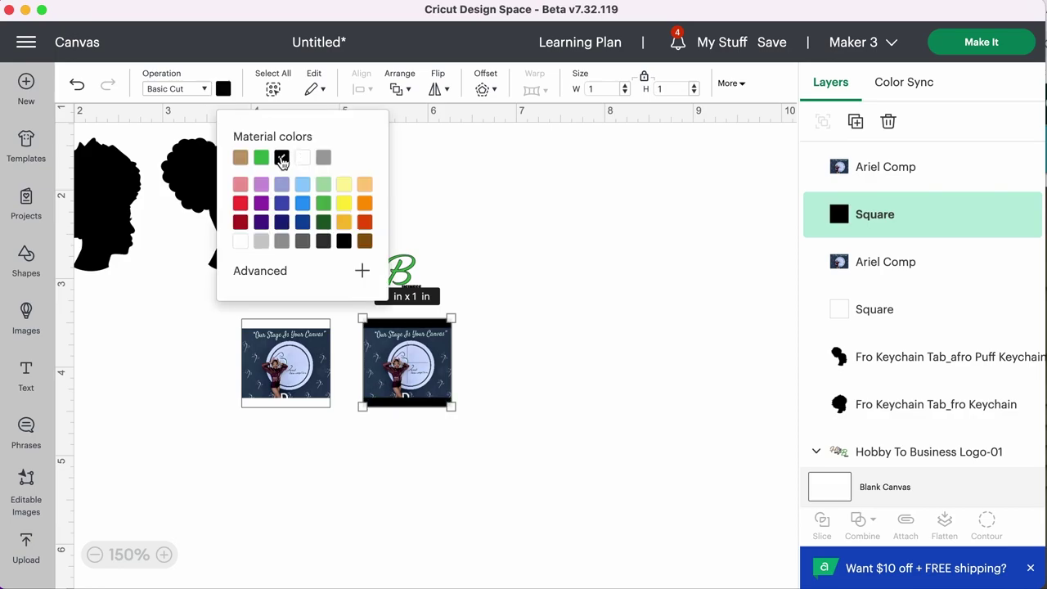
pyautogui.click(482, 237)
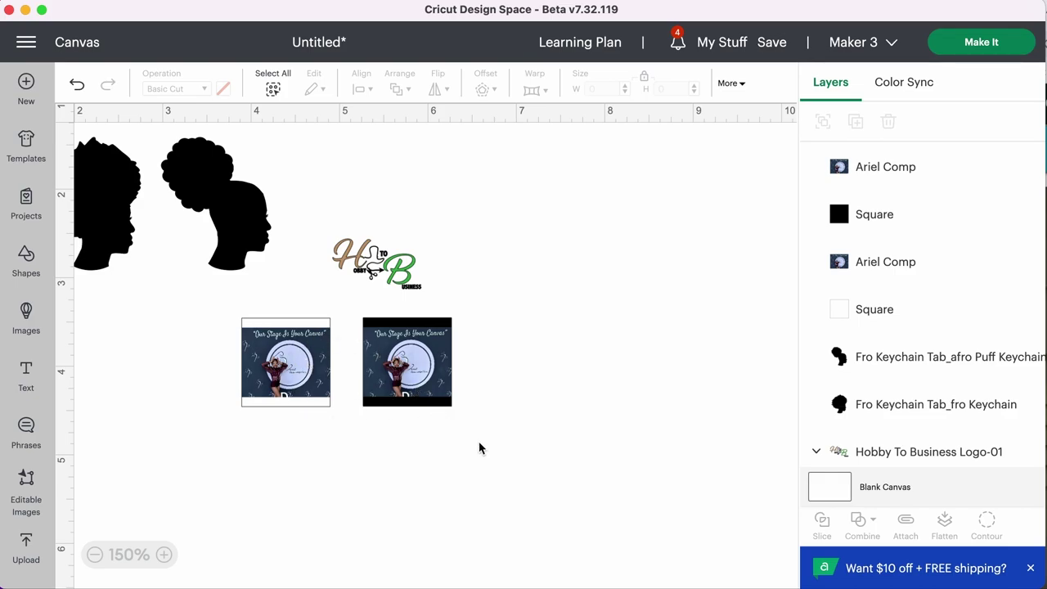
# Flatten the right photo with its black square and move it up to the right
pyautogui.moveTo(479, 442); pyautogui.dragTo(356, 306)
pyautogui.scroll(1, 439, 400)
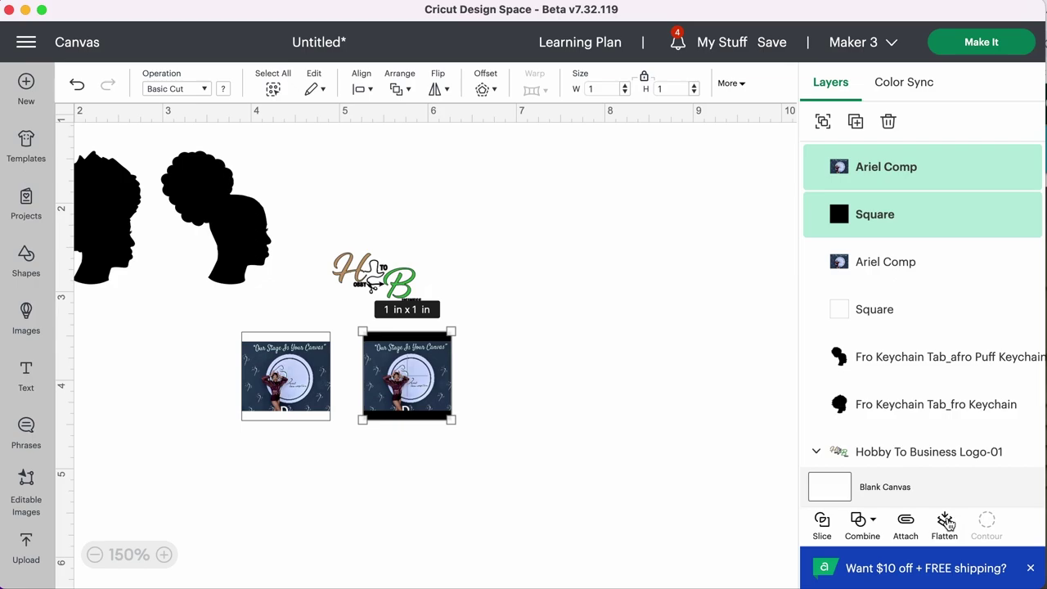
pyautogui.click(945, 525)
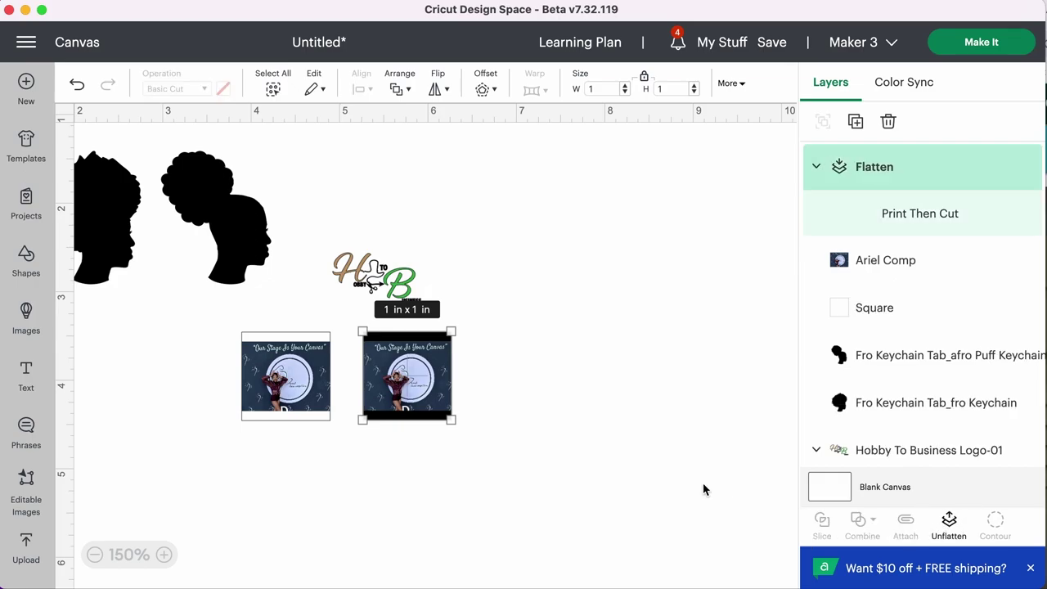
pyautogui.moveTo(427, 376); pyautogui.dragTo(600, 283)
pyautogui.click(610, 427)
pyautogui.click(533, 392)
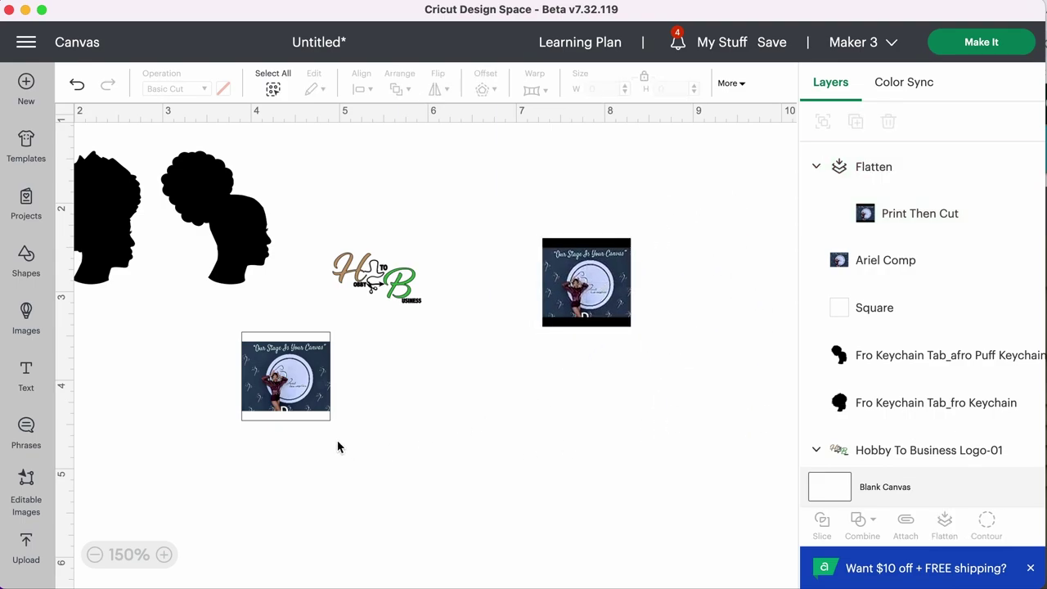
# Flatten the left photo with its white square, set it beside the first, and lower the logo
pyautogui.moveTo(341, 445); pyautogui.dragTo(226, 319)
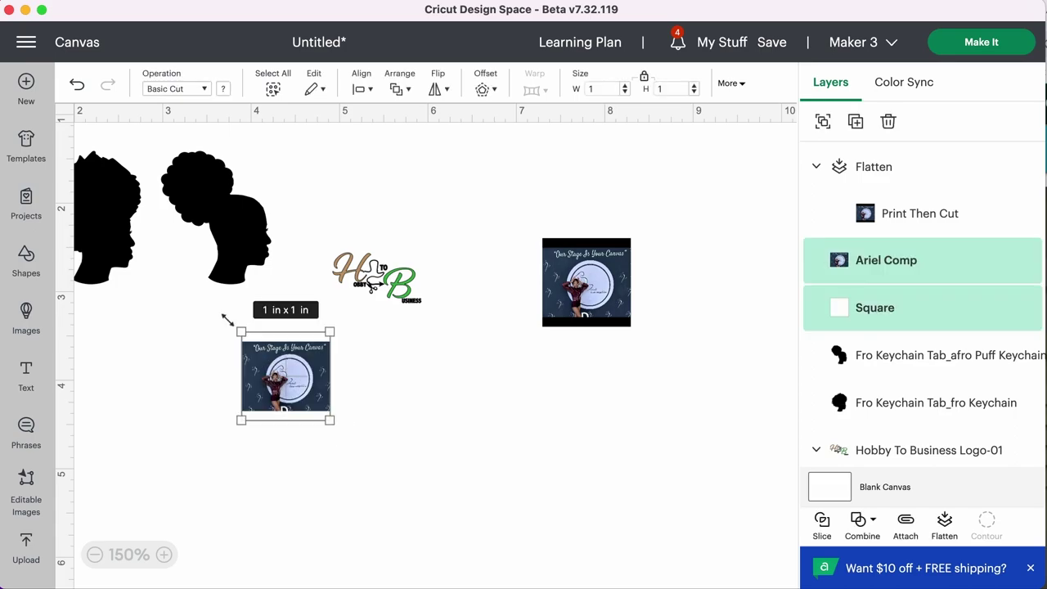
pyautogui.click(944, 525)
pyautogui.click(300, 472)
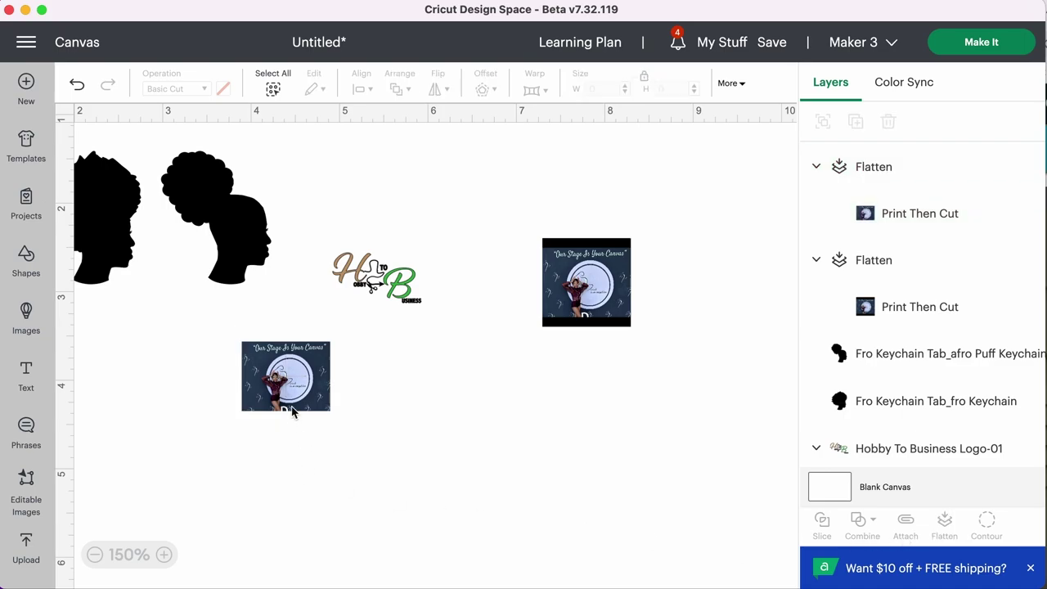
pyautogui.moveTo(293, 409); pyautogui.dragTo(435, 464)
pyautogui.click(575, 485)
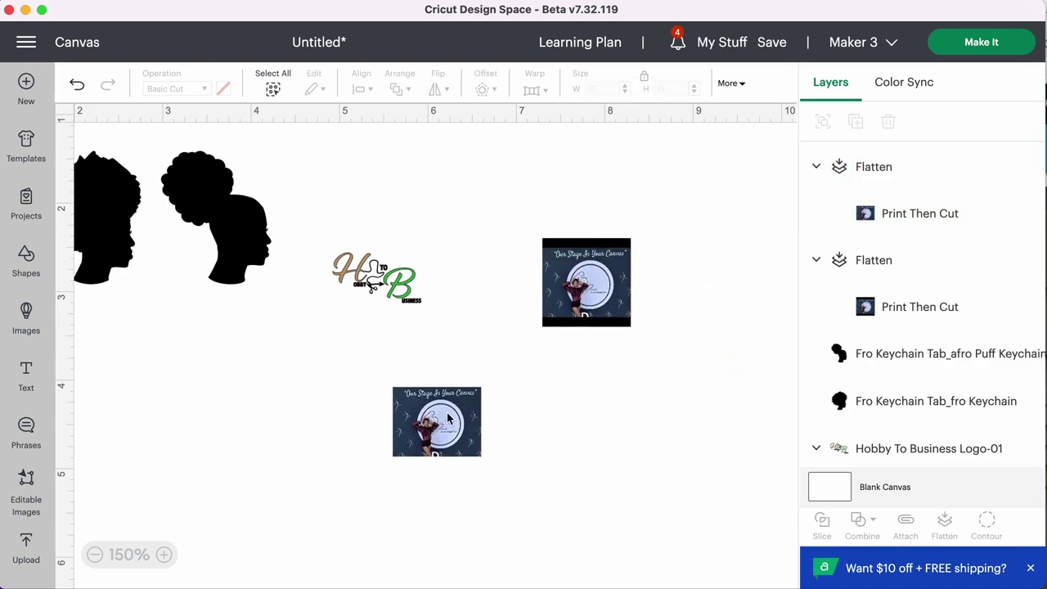
pyautogui.moveTo(447, 418); pyautogui.dragTo(686, 297)
pyautogui.click(603, 394)
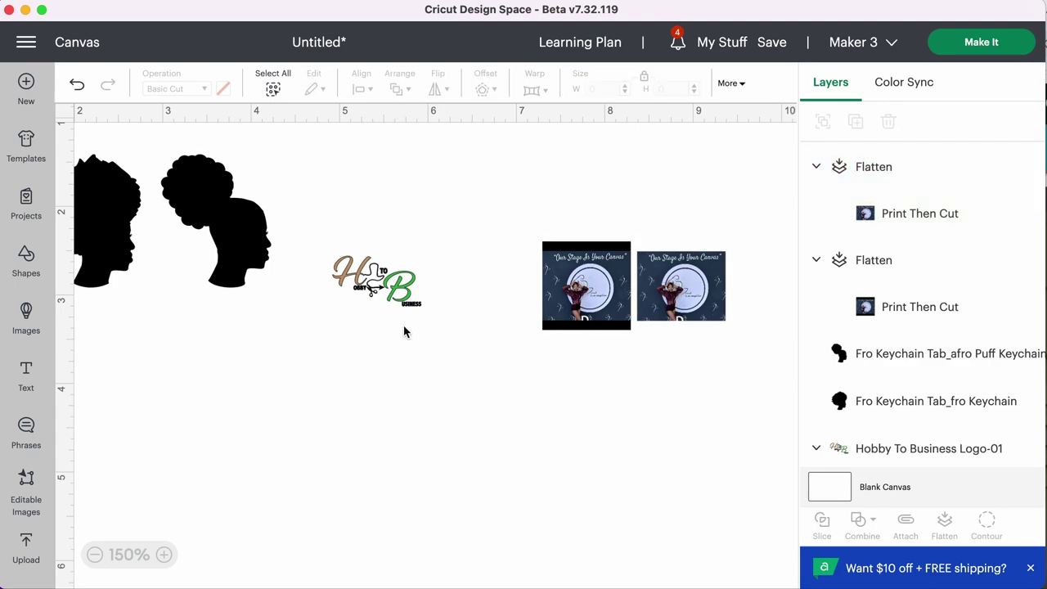
pyautogui.moveTo(376, 286); pyautogui.dragTo(358, 381)
# Add a heart from Shapes below the silhouettes and set its width to 1 in
pyautogui.scroll(1, 355, 421)
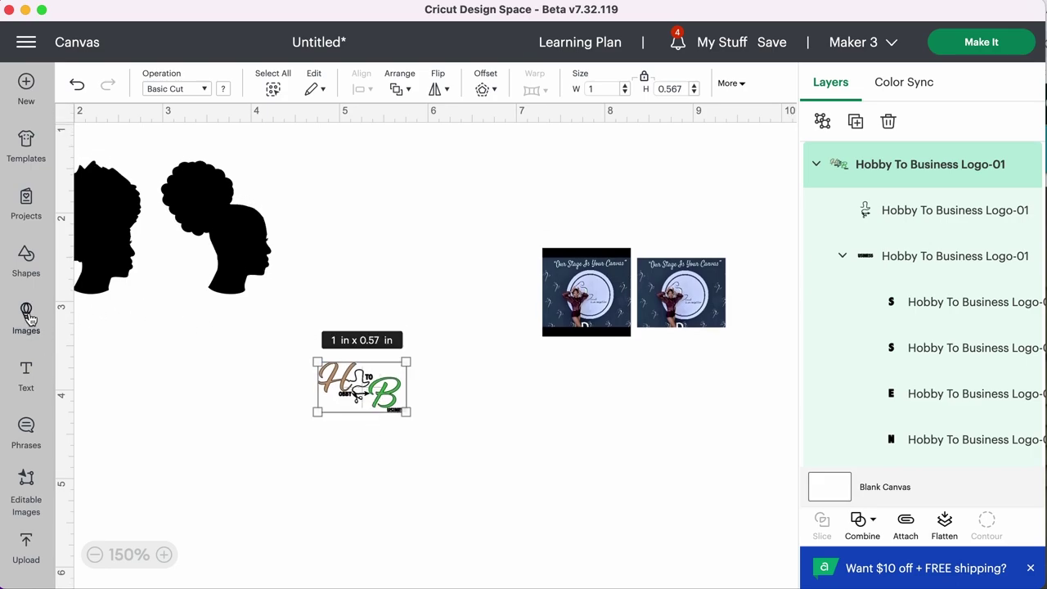
pyautogui.click(28, 256)
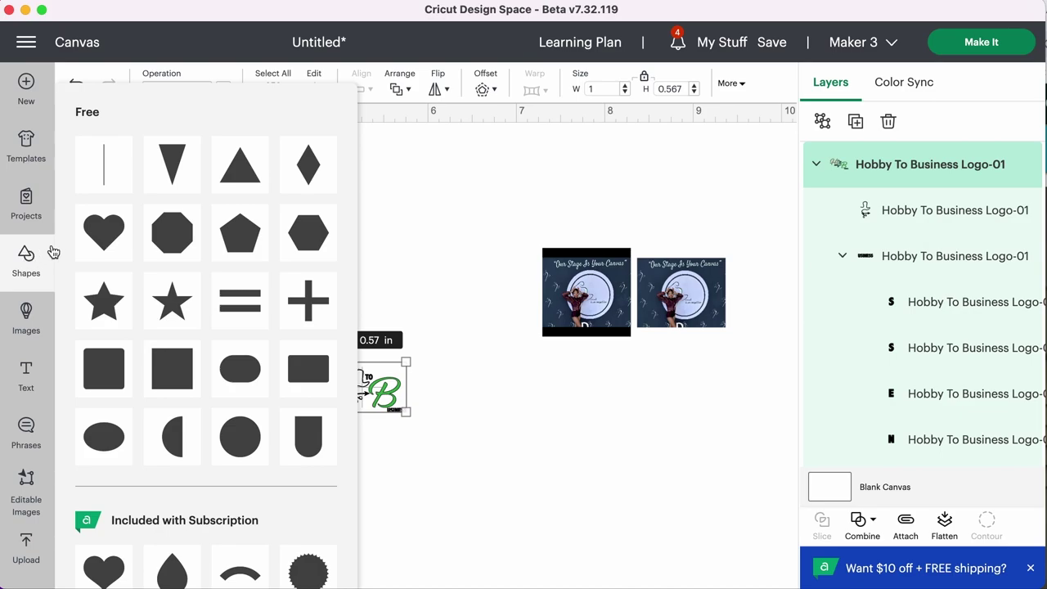
pyautogui.click(101, 232)
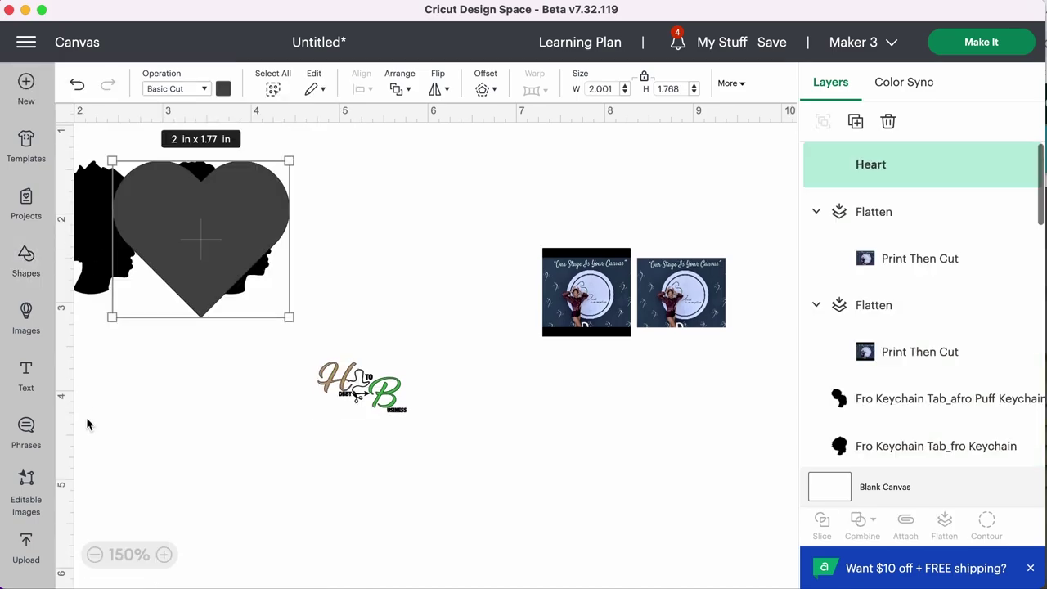
pyautogui.moveTo(196, 238); pyautogui.dragTo(224, 419)
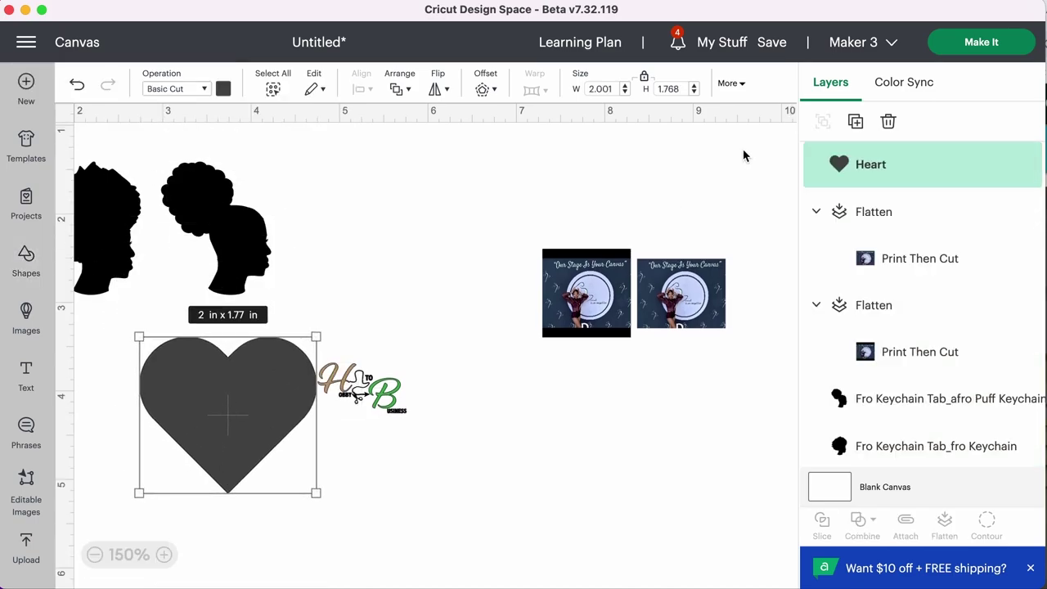
pyautogui.doubleClick(600, 89)
pyautogui.write('1')
pyautogui.press('Tab')
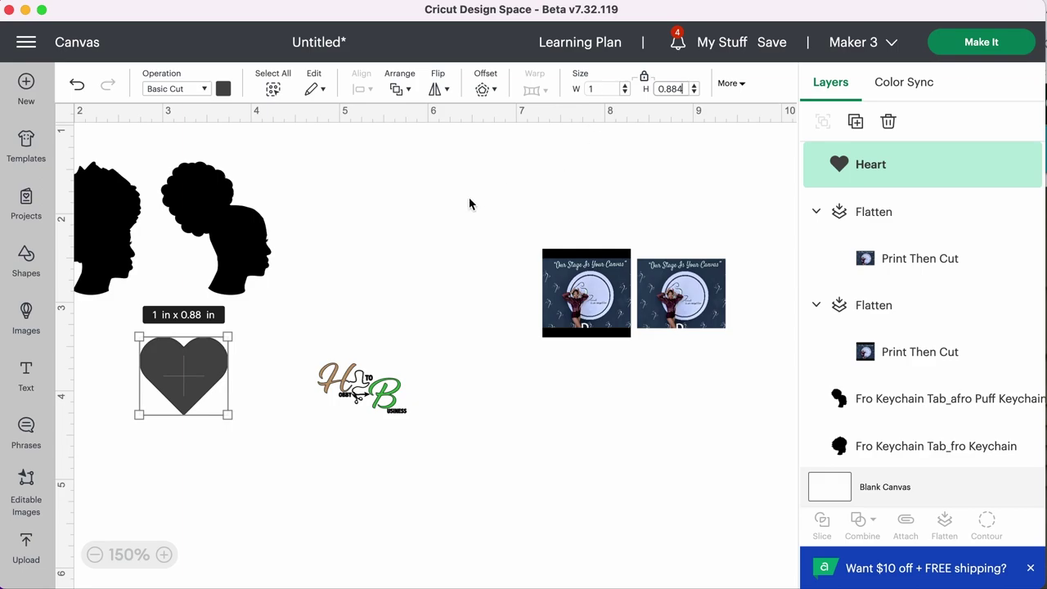
# Arrange the heart and logo so the heart overlaps the logo's right side
pyautogui.click(383, 249)
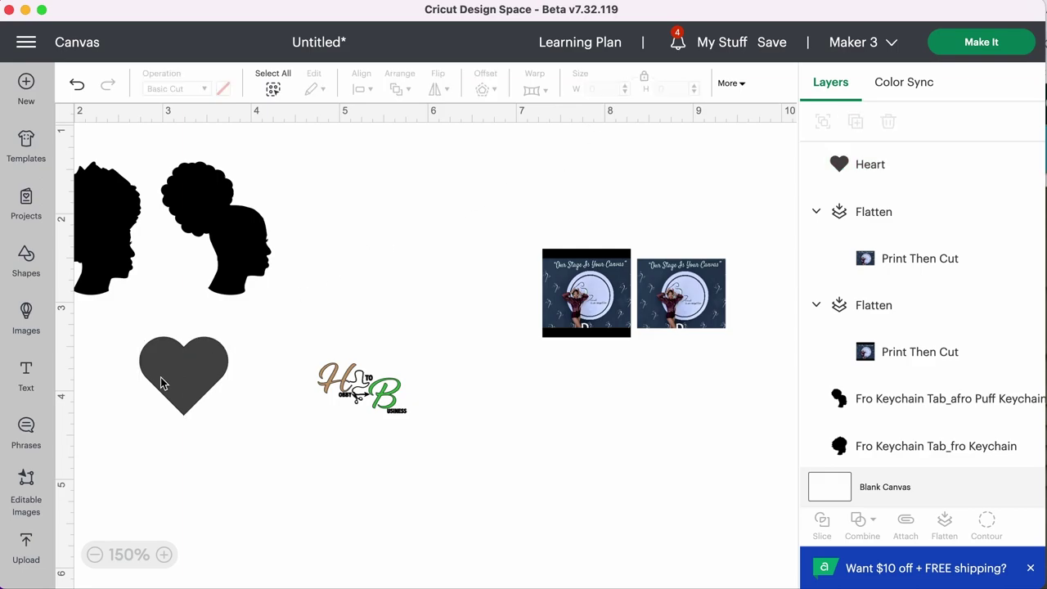
pyautogui.moveTo(160, 378); pyautogui.dragTo(359, 343)
pyautogui.moveTo(384, 396); pyautogui.dragTo(344, 422)
pyautogui.moveTo(366, 358); pyautogui.dragTo(369, 382)
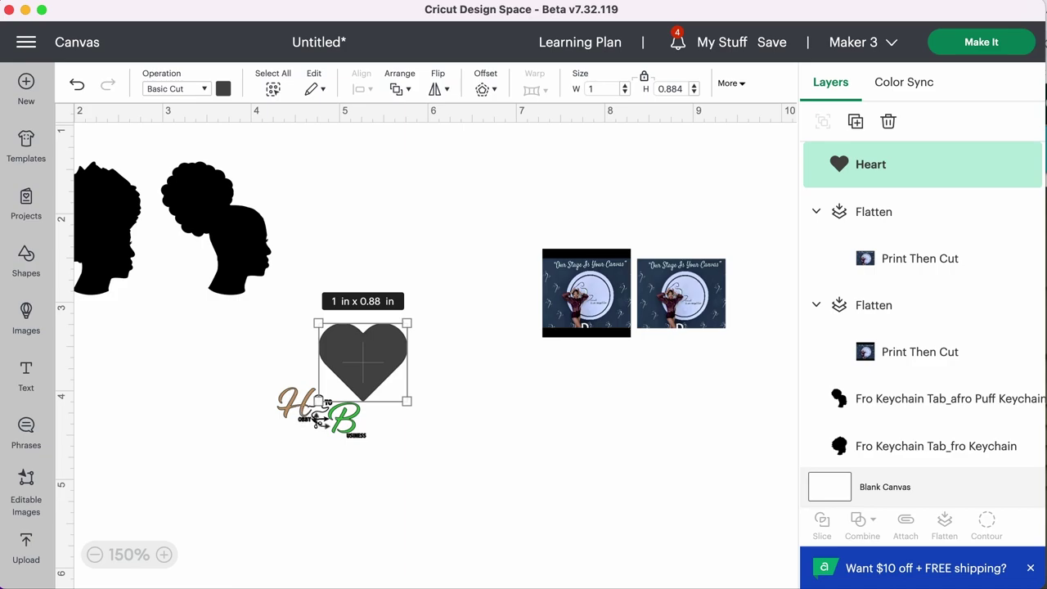
pyautogui.moveTo(345, 432); pyautogui.dragTo(328, 413)
# Overlap the heart on the logo and move the collapsed Hobby To Business logo layer to the top
pyautogui.moveTo(383, 357); pyautogui.dragTo(372, 385)
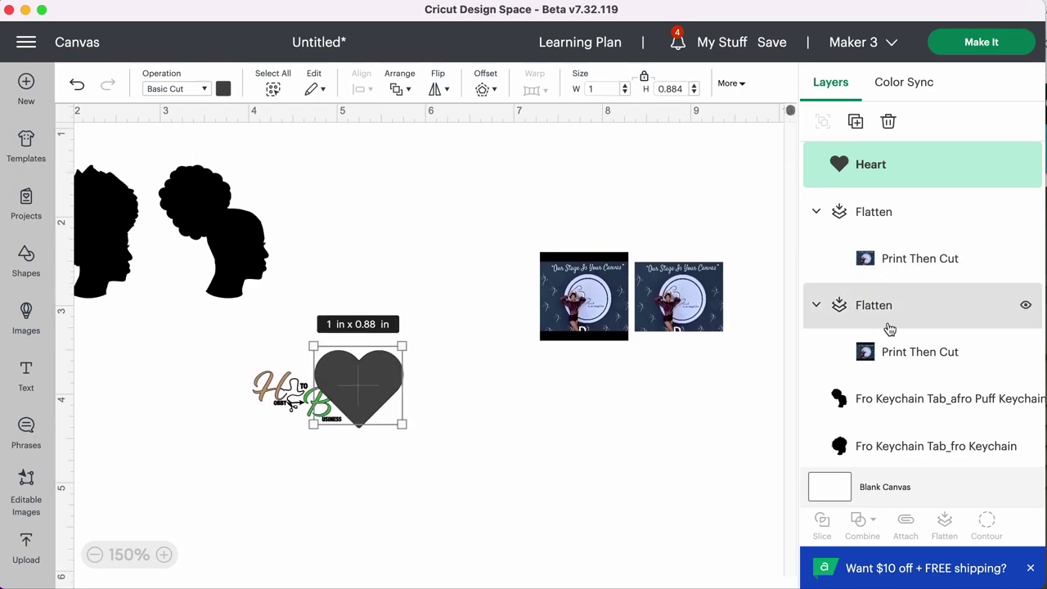
pyautogui.scroll(-5, 904, 374)
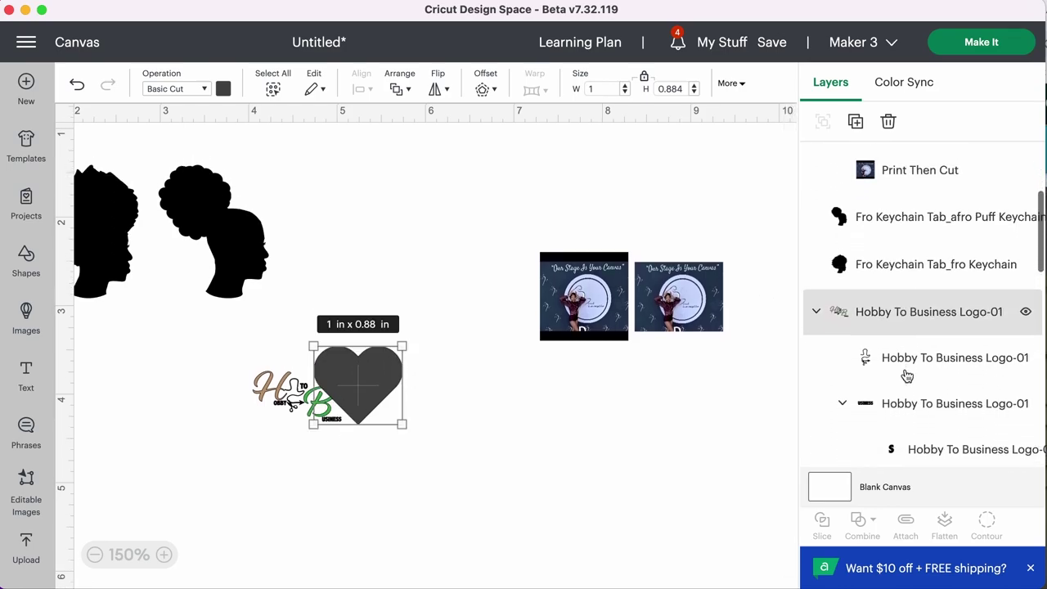
pyautogui.scroll(2, 906, 374)
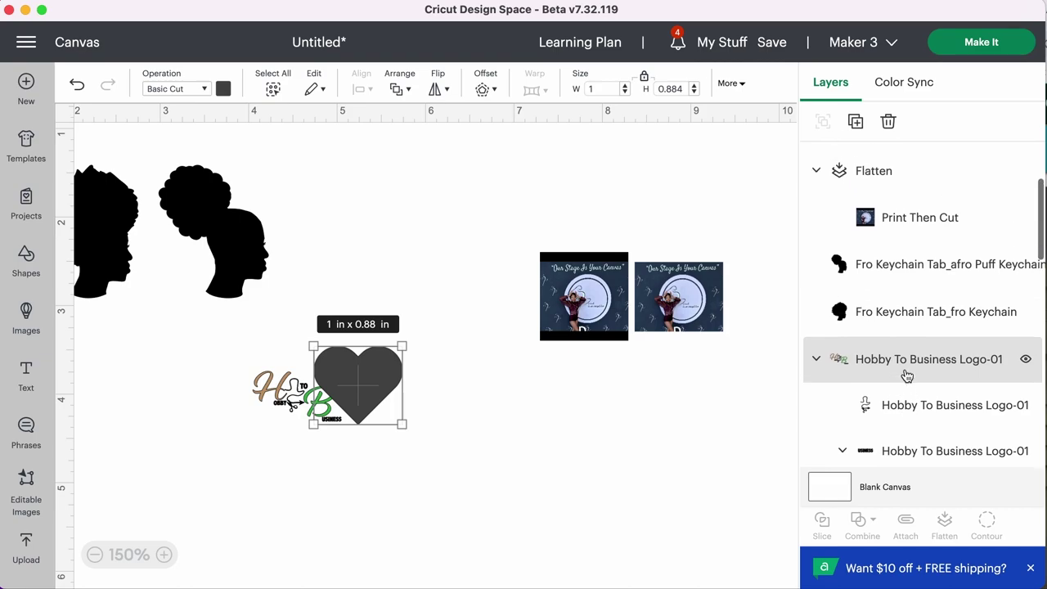
pyautogui.click(816, 376)
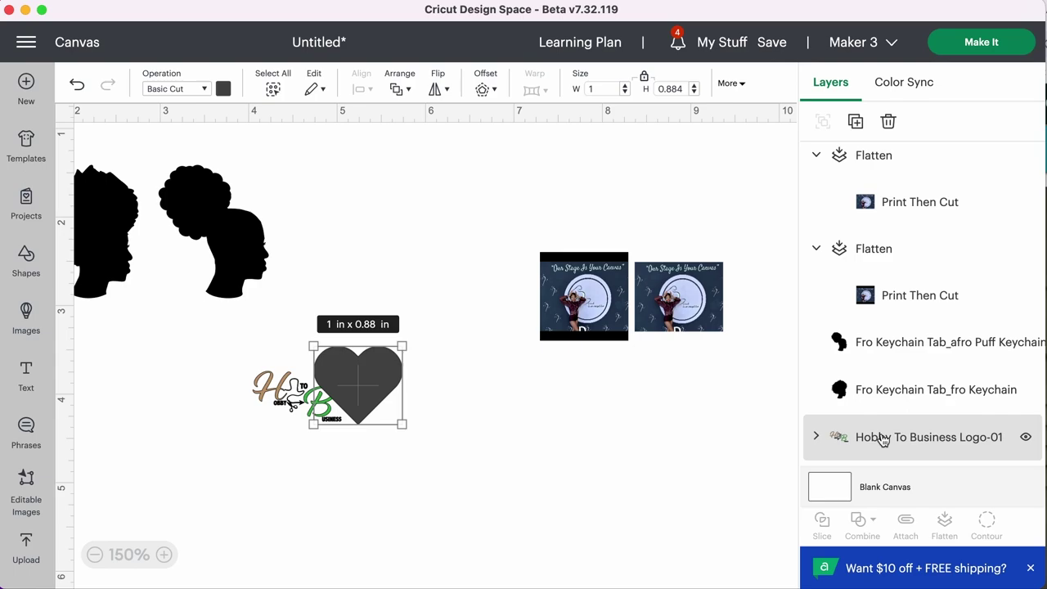
pyautogui.moveTo(883, 440); pyautogui.dragTo(806, 156)
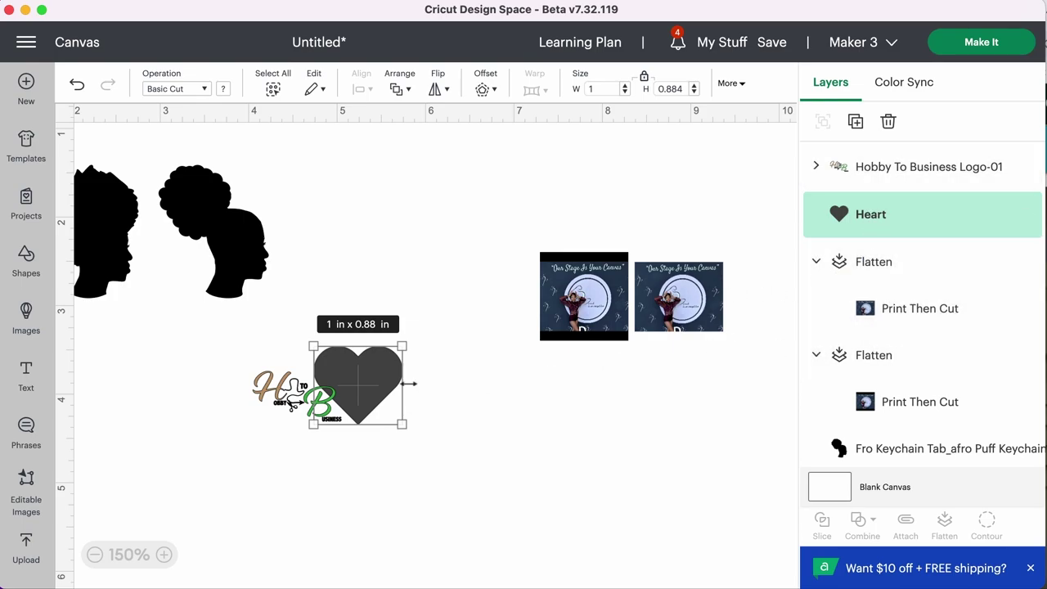
# Centre the logo on the heart and shrink it to about 0.804 × 0.456 in
pyautogui.click(274, 435)
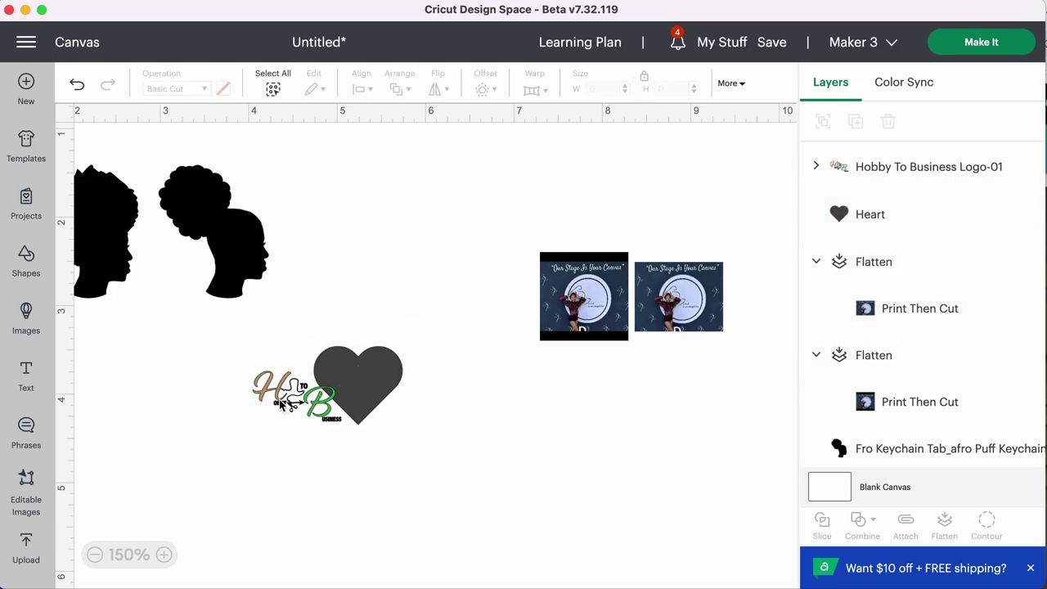
pyautogui.moveTo(281, 402); pyautogui.dragTo(345, 386)
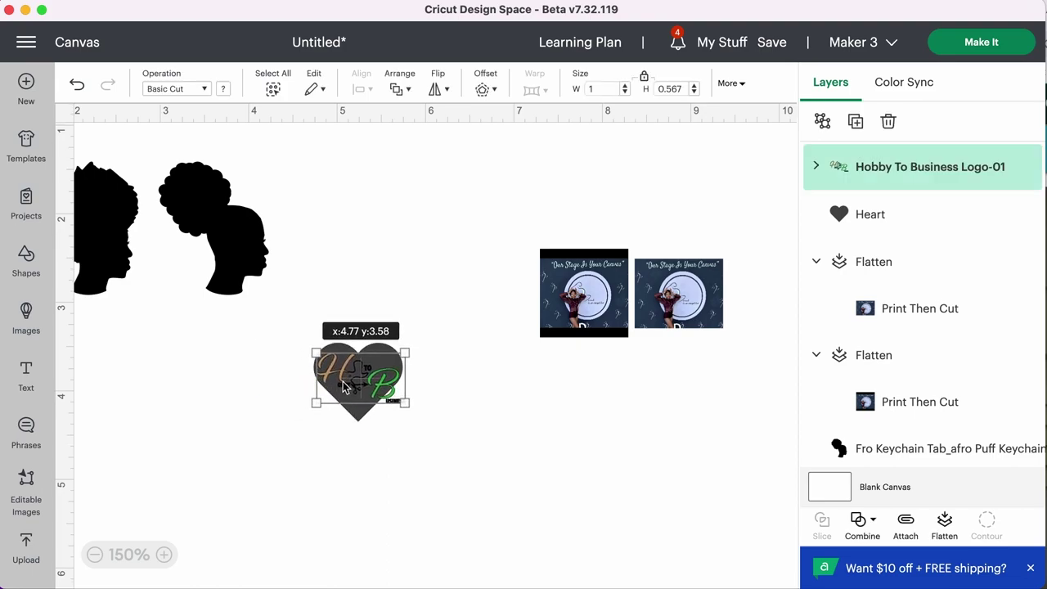
pyautogui.scroll(1, 344, 387)
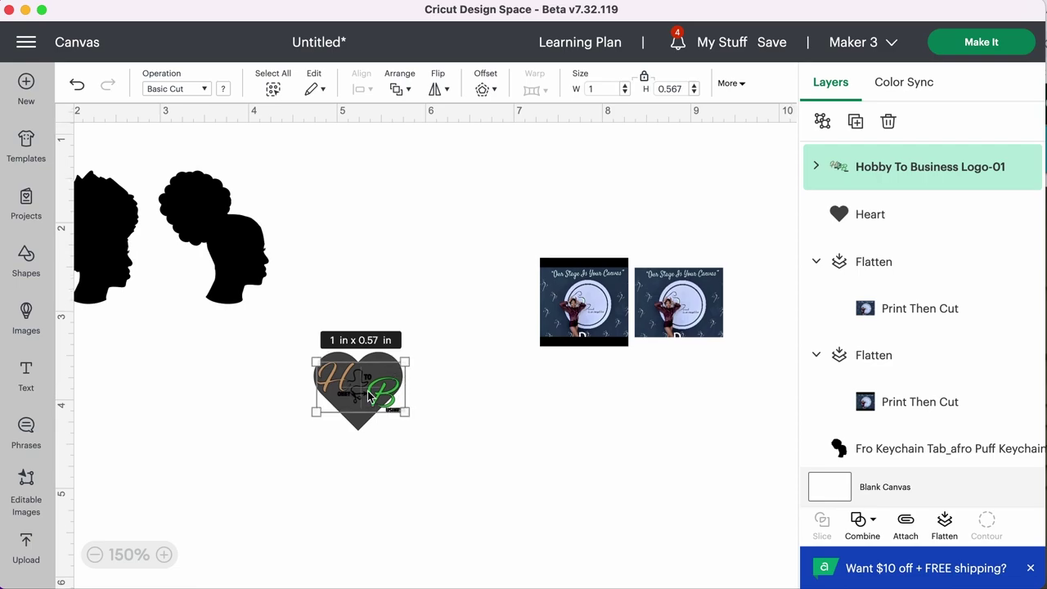
pyautogui.click(366, 465)
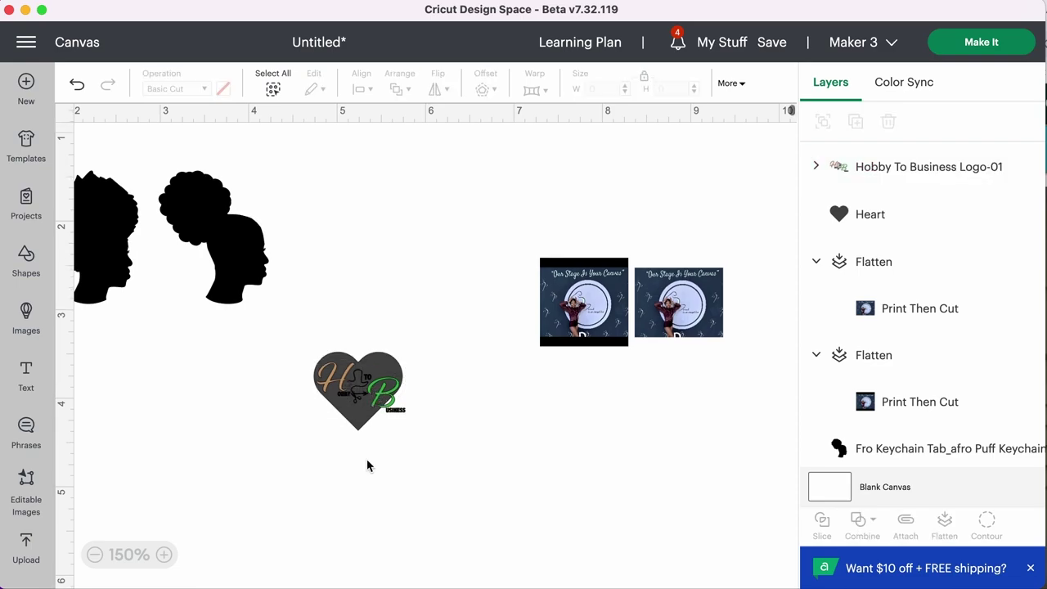
pyautogui.click(360, 386)
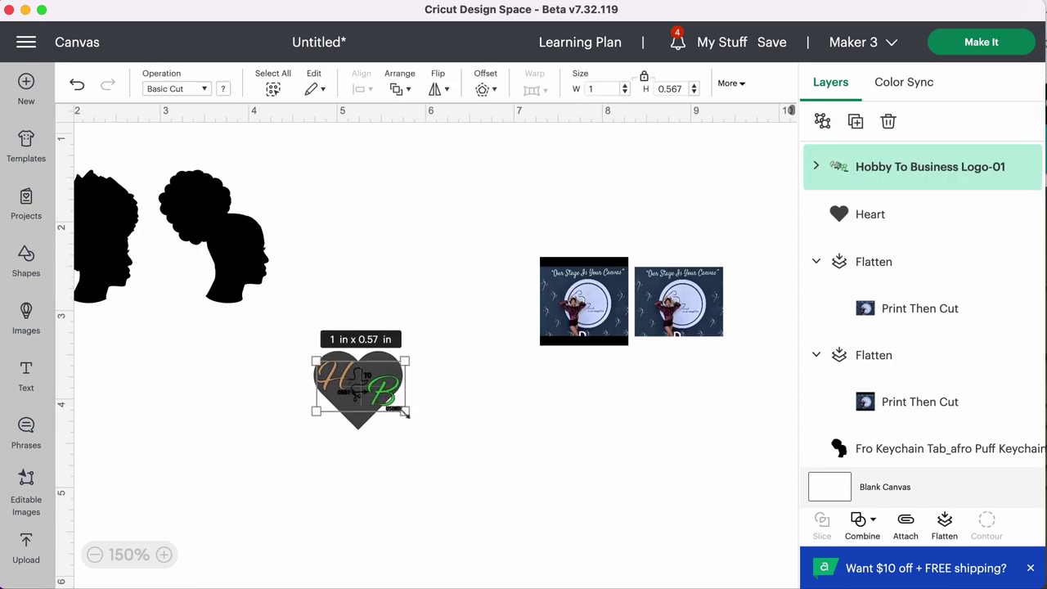
pyautogui.scroll(-1, 405, 414)
pyautogui.moveTo(405, 413); pyautogui.dragTo(386, 395)
pyautogui.click(359, 466)
pyautogui.scroll(1, 359, 458)
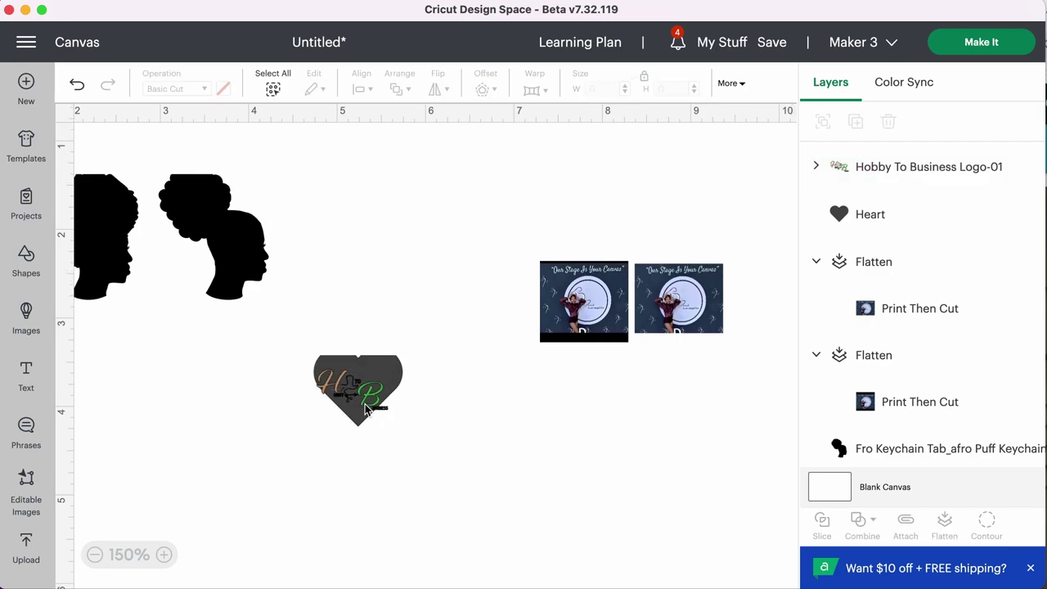
pyautogui.moveTo(370, 397)
pyautogui.mouseDown()
pyautogui.moveTo(366, 372)
pyautogui.moveTo(365, 390)
pyautogui.mouseUp()
pyautogui.click(371, 442)
# Try rotating the logo on the heart, then undo the rotation
pyautogui.click(400, 440)
pyautogui.scroll(1, 400, 442)
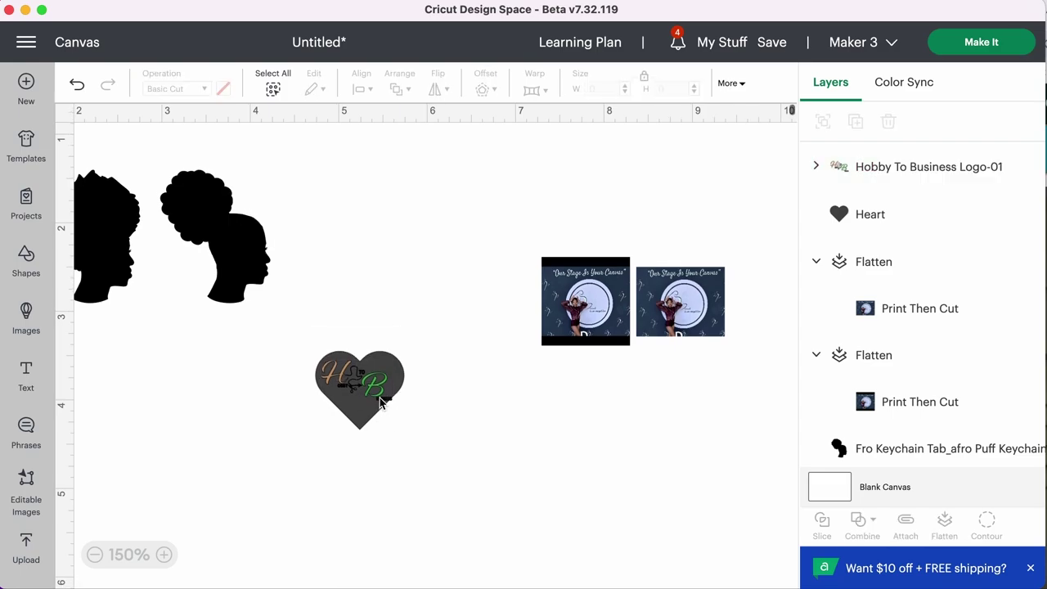
pyautogui.click(381, 405)
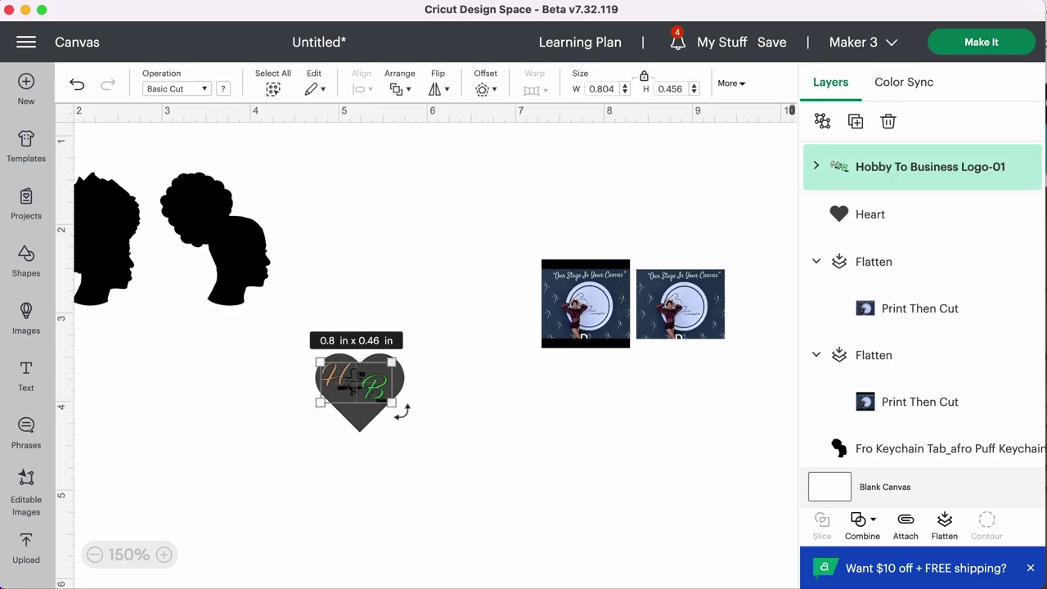
pyautogui.scroll(-1, 399, 411)
pyautogui.moveTo(398, 411); pyautogui.dragTo(391, 407)
pyautogui.click(391, 488)
pyautogui.scroll(1, 391, 488)
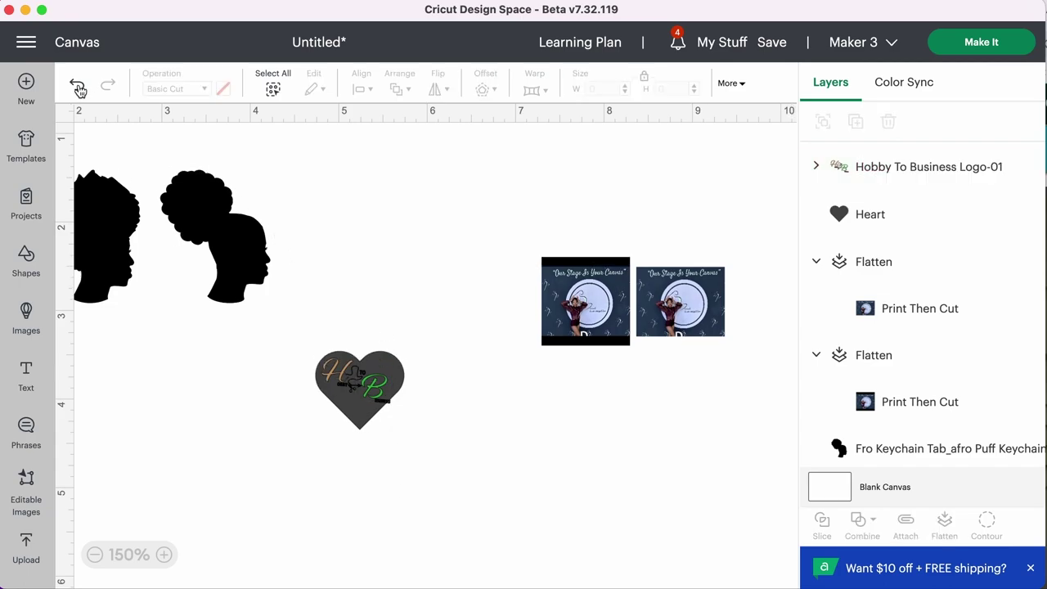
pyautogui.click(78, 87)
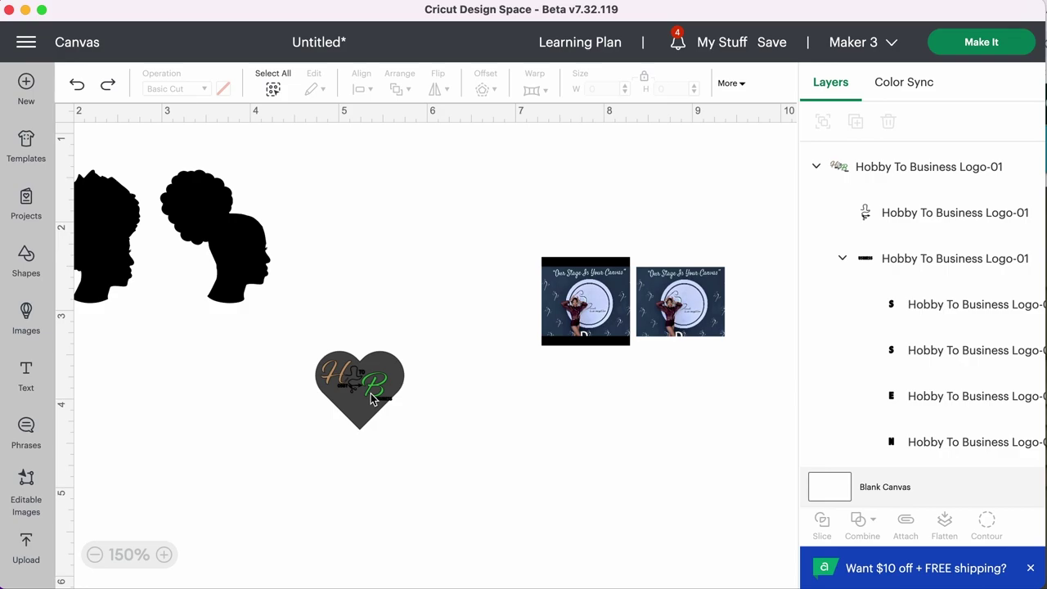
# Nudge the heart logo slightly left and deselect it
pyautogui.click(372, 396)
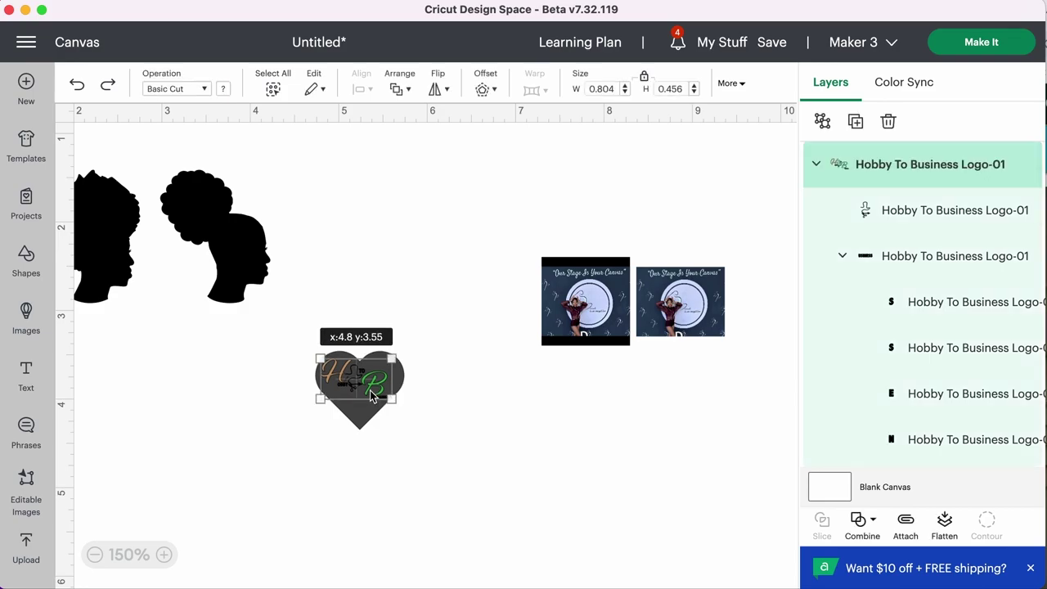
pyautogui.moveTo(372, 396); pyautogui.dragTo(358, 421)
pyautogui.click(406, 471)
pyautogui.click(363, 488)
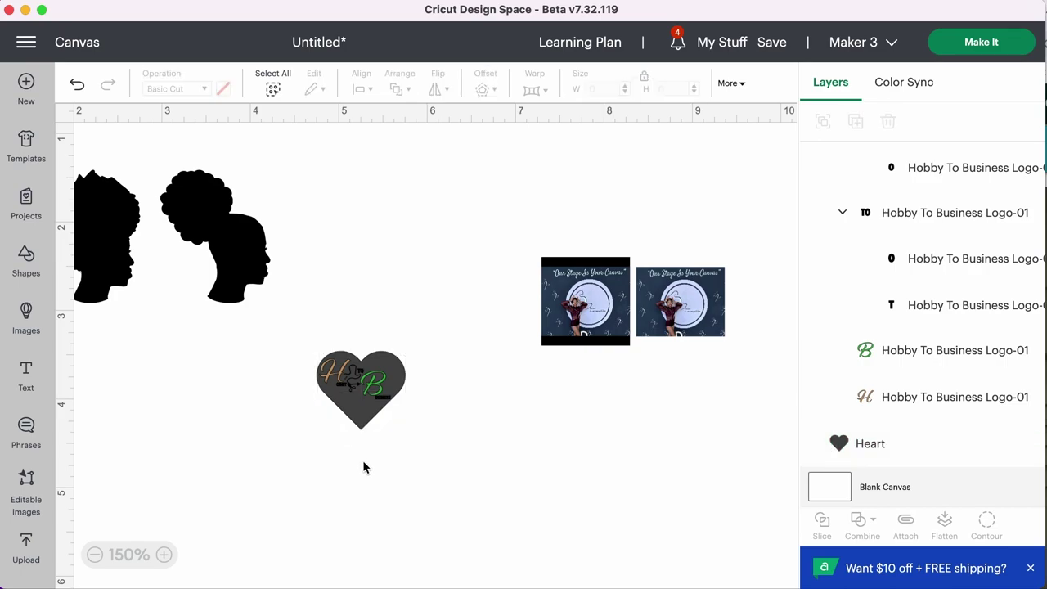
# Recolour the heart behind the Hobby To Business logo from dark grey to white
pyautogui.click(360, 419)
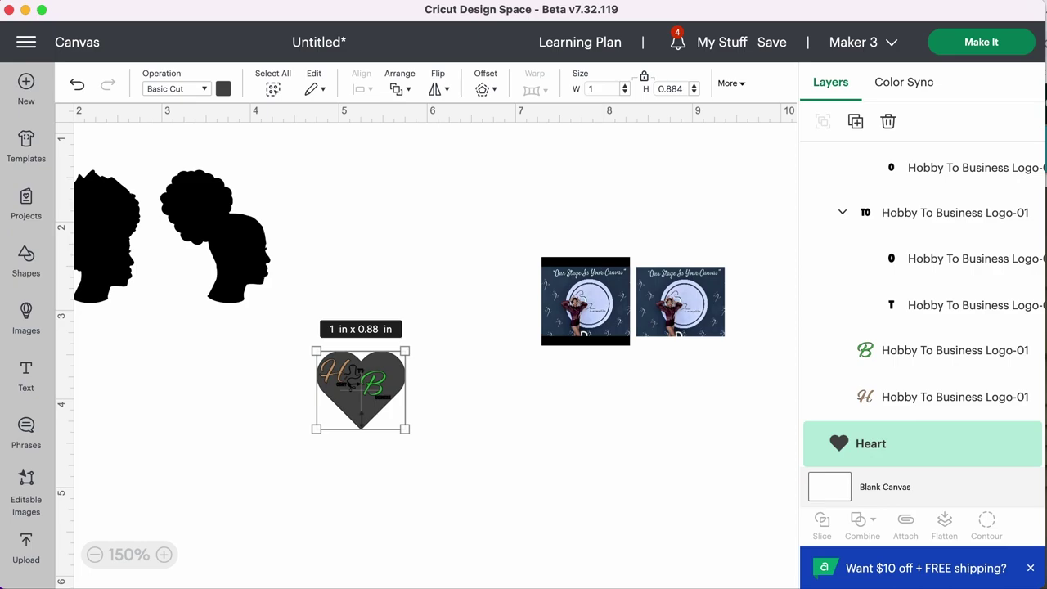
pyautogui.click(368, 486)
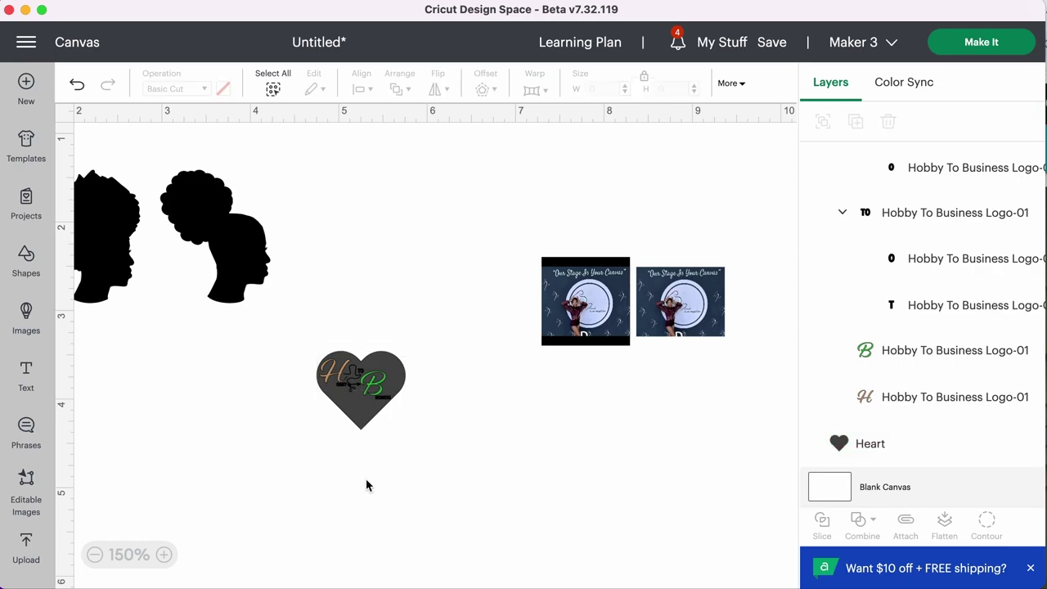
pyautogui.click(360, 418)
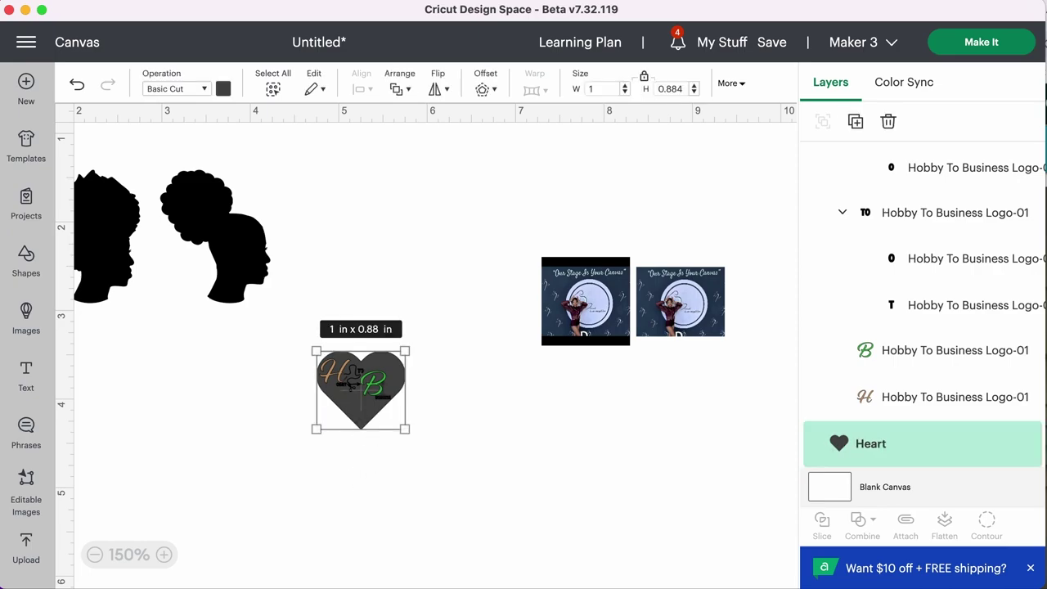
pyautogui.click(223, 90)
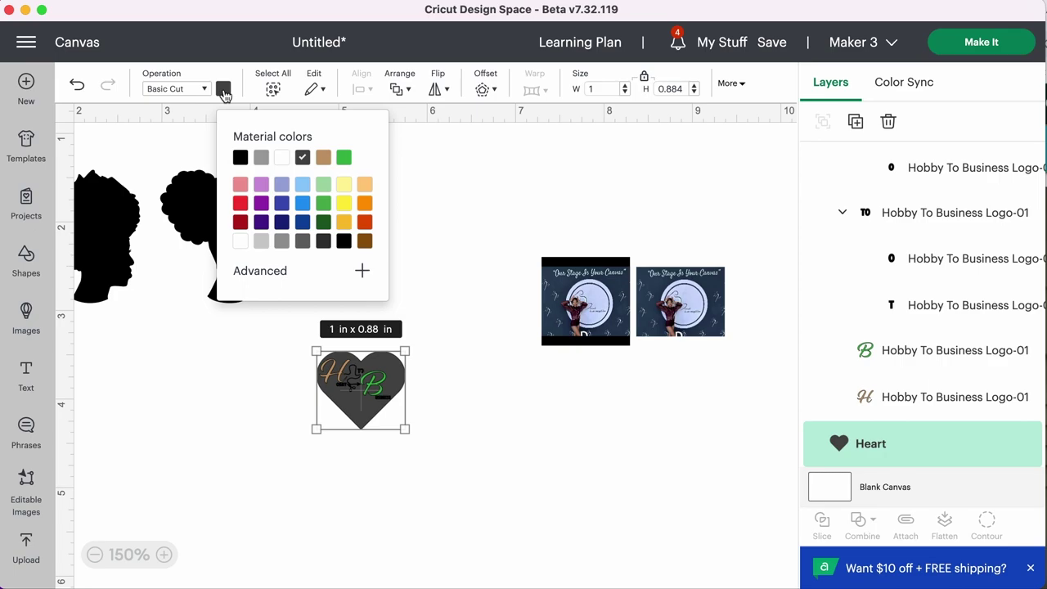
pyautogui.click(280, 161)
pyautogui.click(239, 401)
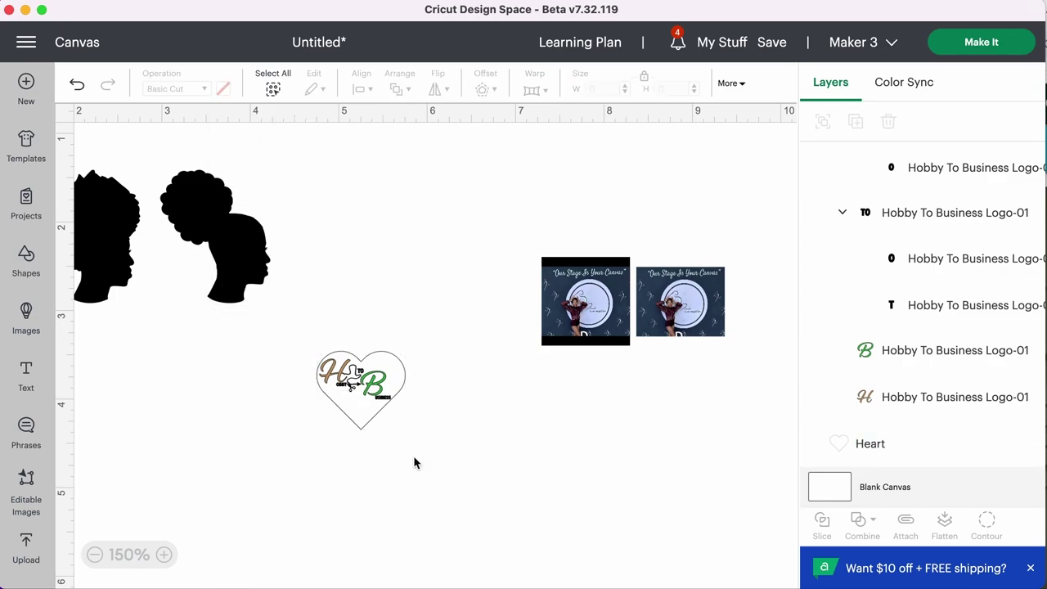
# Flatten the heart and logo into one Print Then Cut image and drop it below the first photo tile
pyautogui.moveTo(420, 455); pyautogui.dragTo(298, 339)
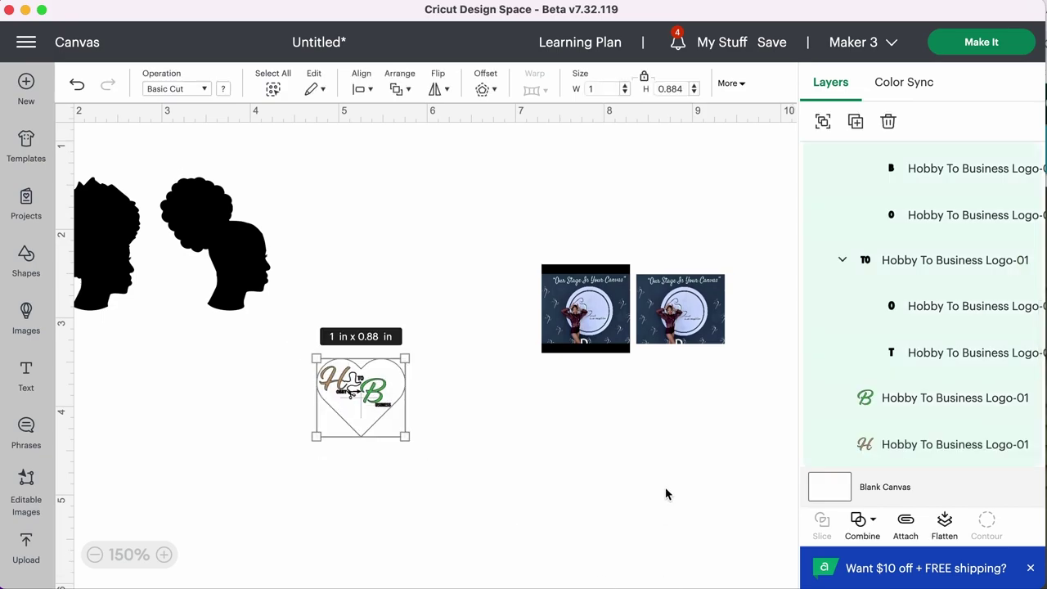
pyautogui.click(949, 531)
pyautogui.click(428, 485)
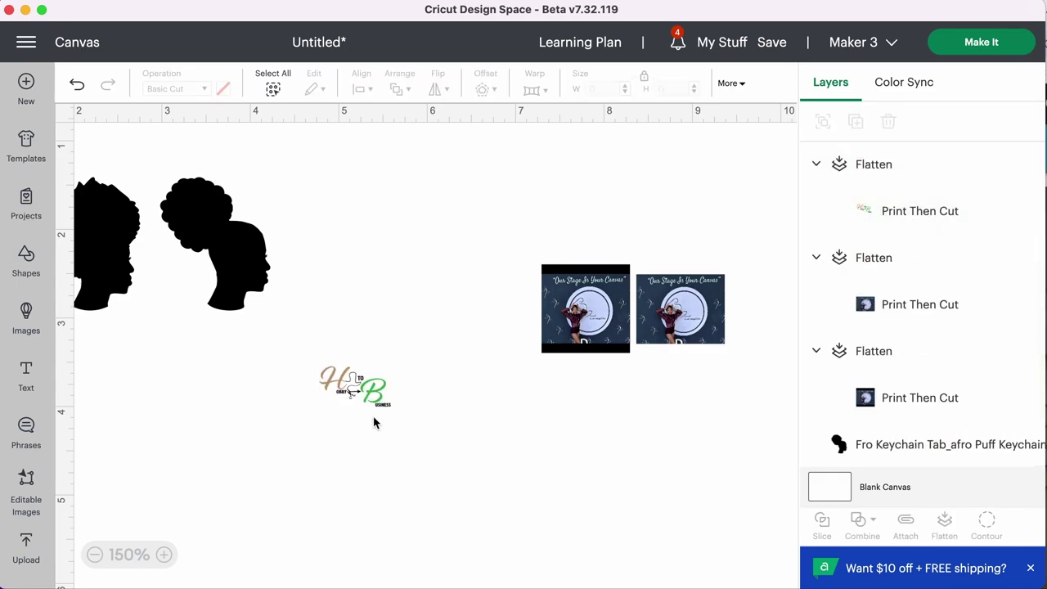
pyautogui.moveTo(368, 402); pyautogui.dragTo(595, 416)
pyautogui.click(439, 433)
# Spread the afro-puff and fro heads apart and add a '1865' text box
pyautogui.moveTo(239, 306); pyautogui.dragTo(386, 403)
pyautogui.moveTo(117, 234); pyautogui.dragTo(276, 332)
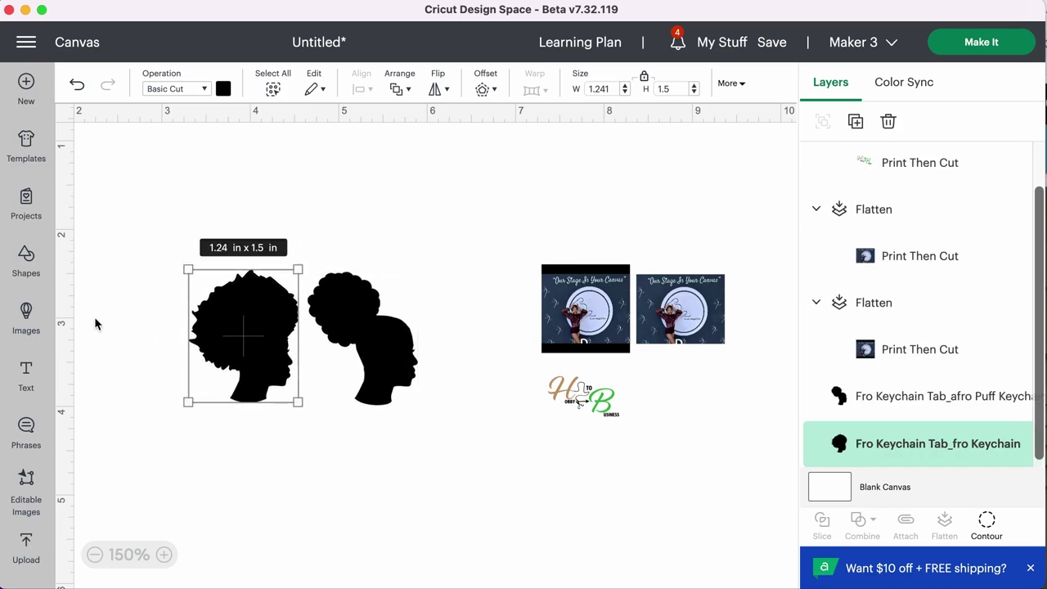
pyautogui.click(27, 375)
pyautogui.click(212, 479)
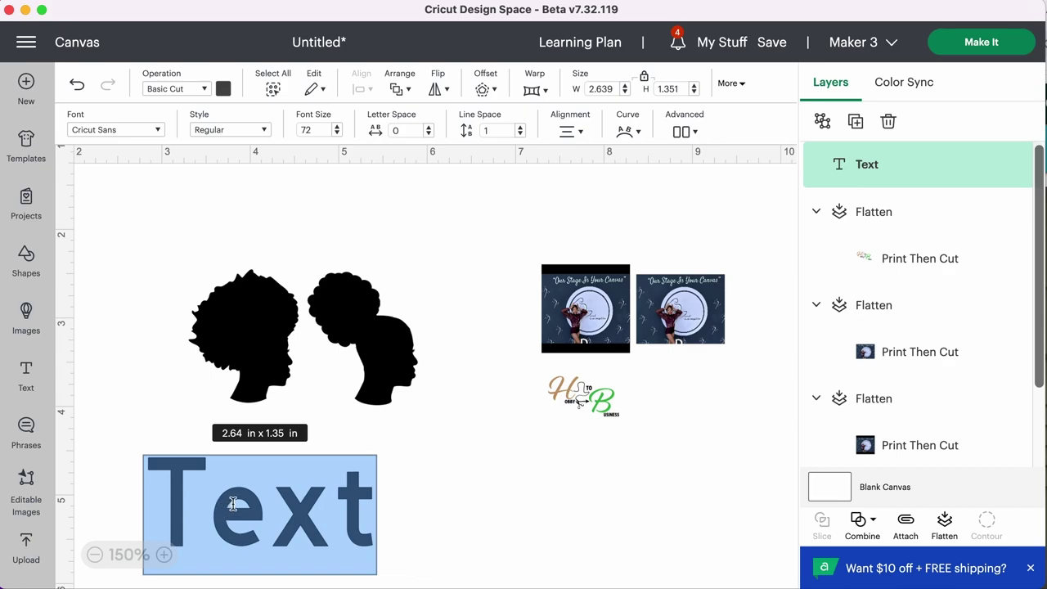
pyautogui.write('1865')
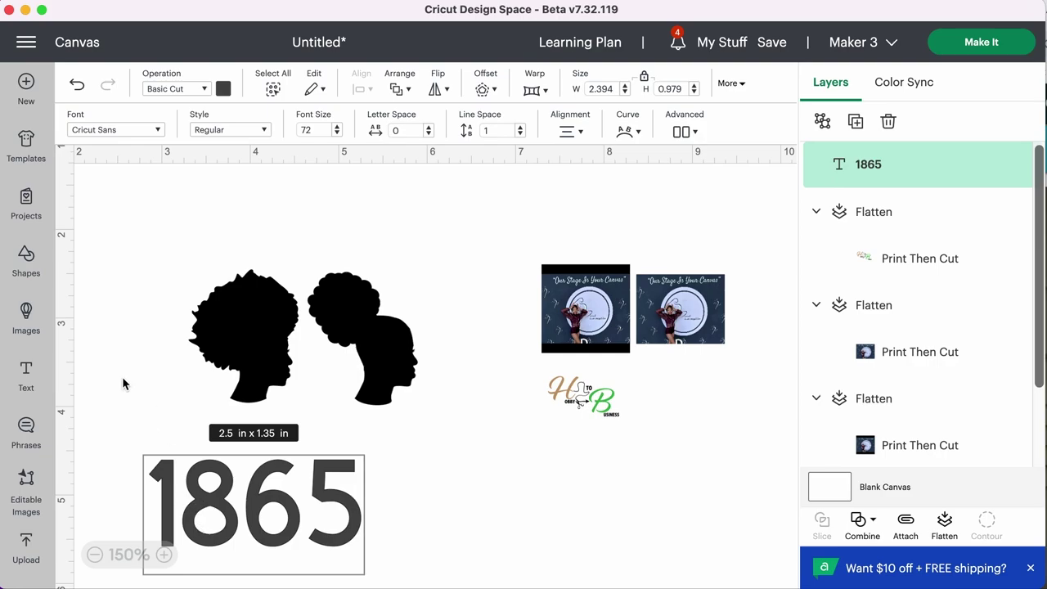
pyautogui.click(204, 505)
# Shrink the 1865 text to about 0.86 in wide and place it below the left head
pyautogui.click(367, 545)
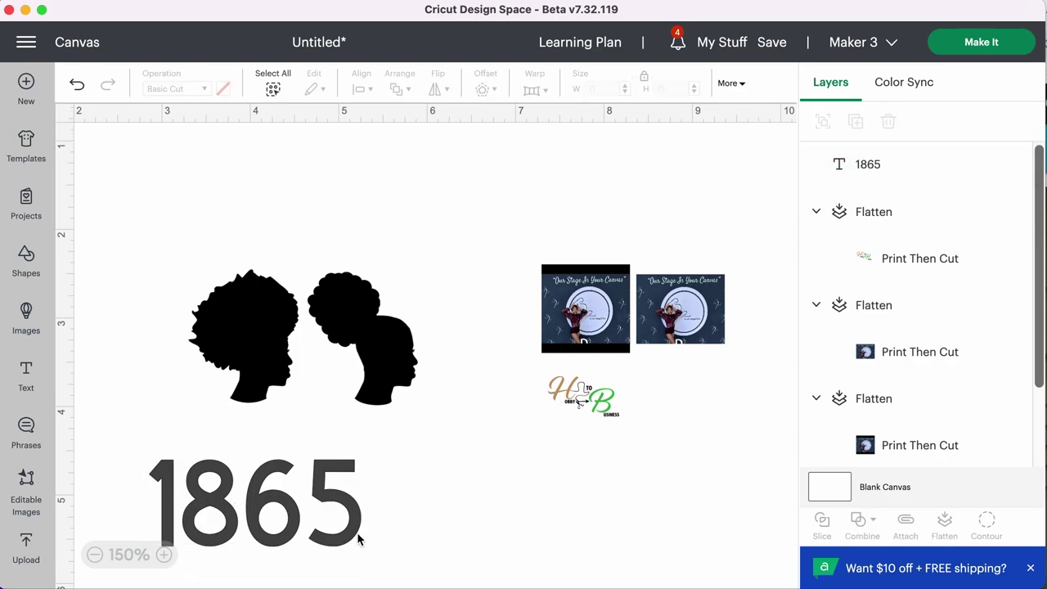
pyautogui.click(357, 538)
pyautogui.moveTo(358, 546); pyautogui.dragTo(229, 492)
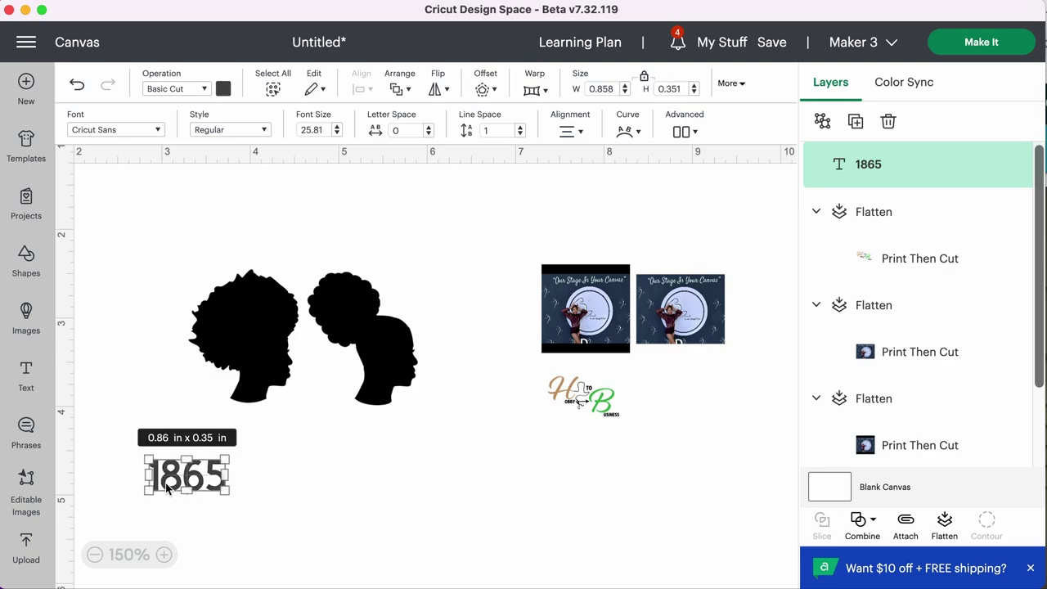
pyautogui.moveTo(167, 488); pyautogui.dragTo(220, 340)
pyautogui.click(196, 428)
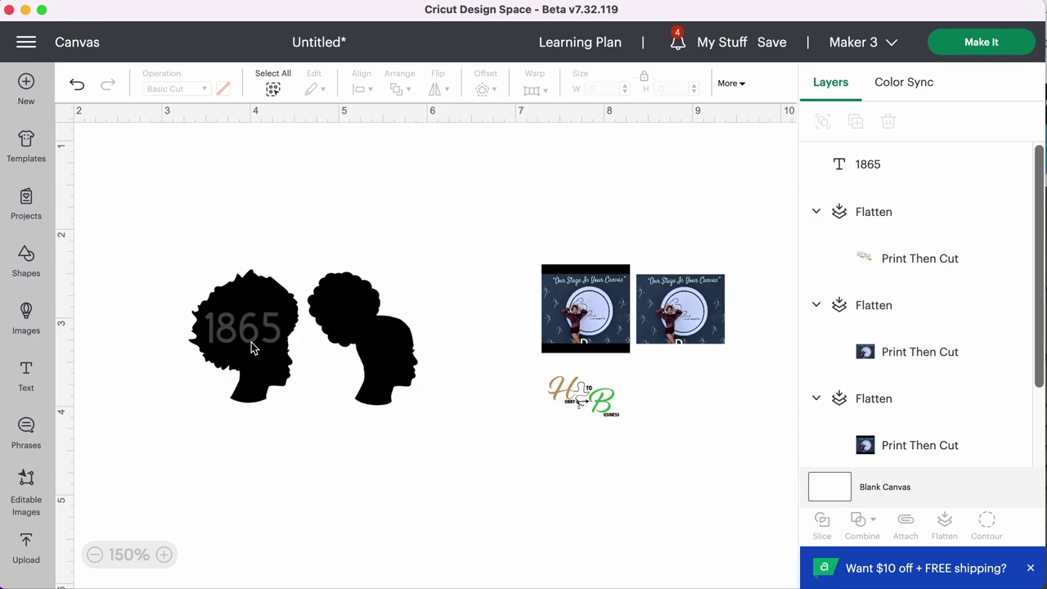
pyautogui.moveTo(251, 343); pyautogui.dragTo(250, 468)
pyautogui.click(241, 518)
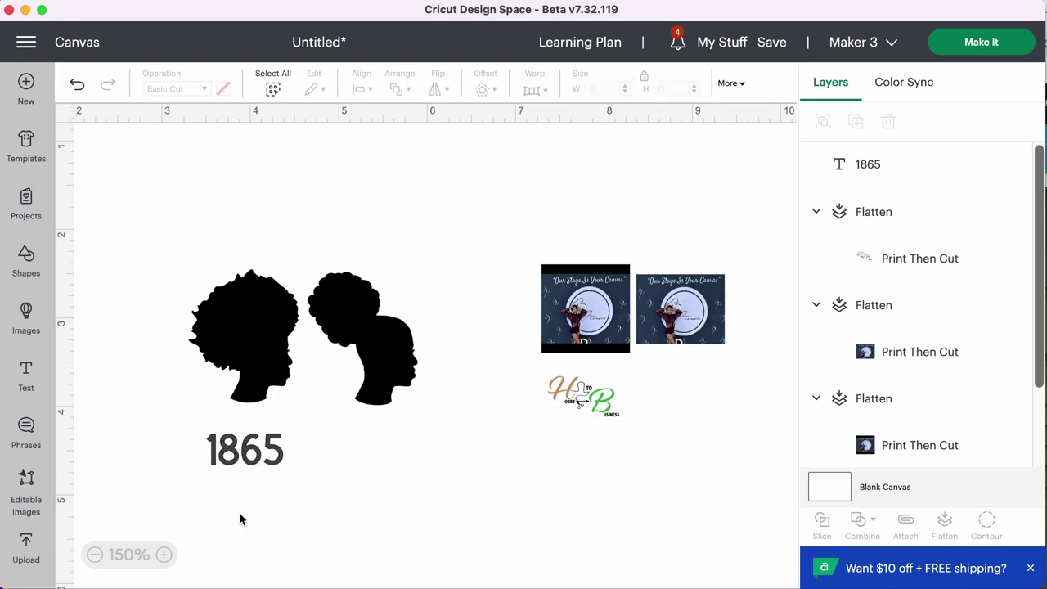
# Search the image library for 'flames'
pyautogui.click(27, 315)
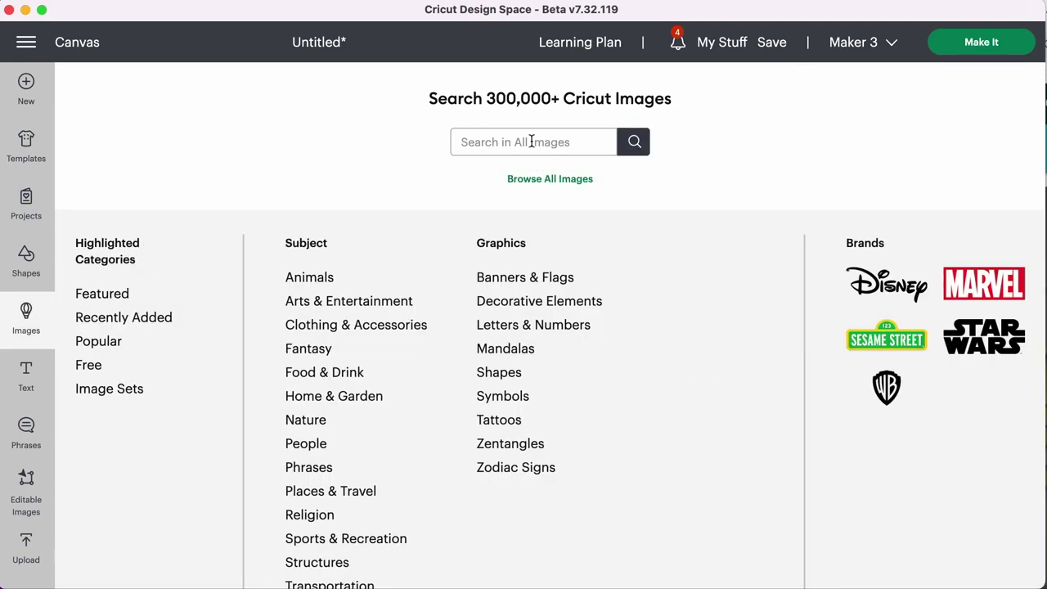
pyautogui.write('flames')
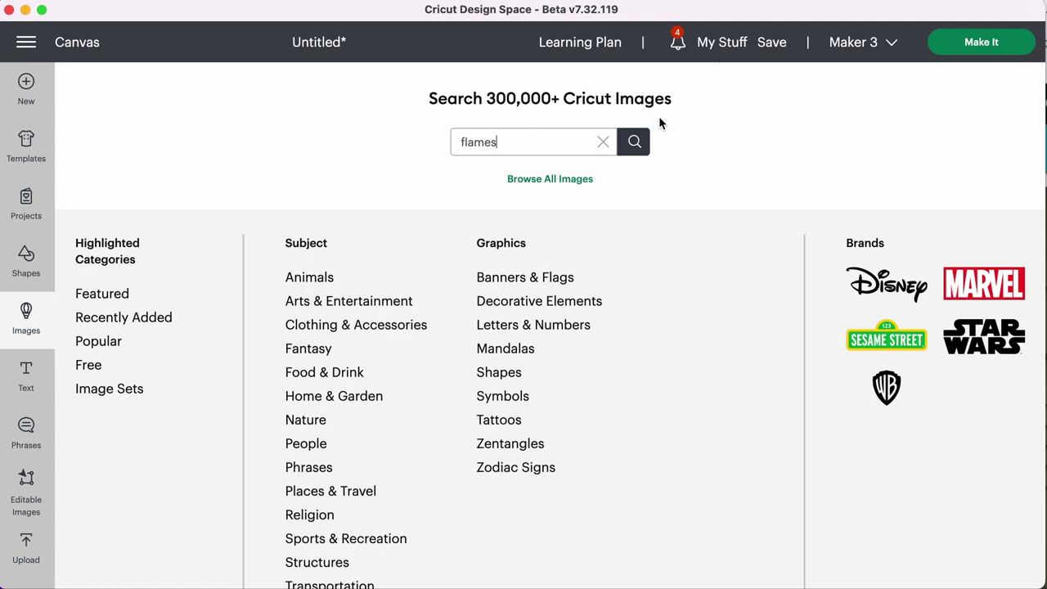
pyautogui.click(634, 143)
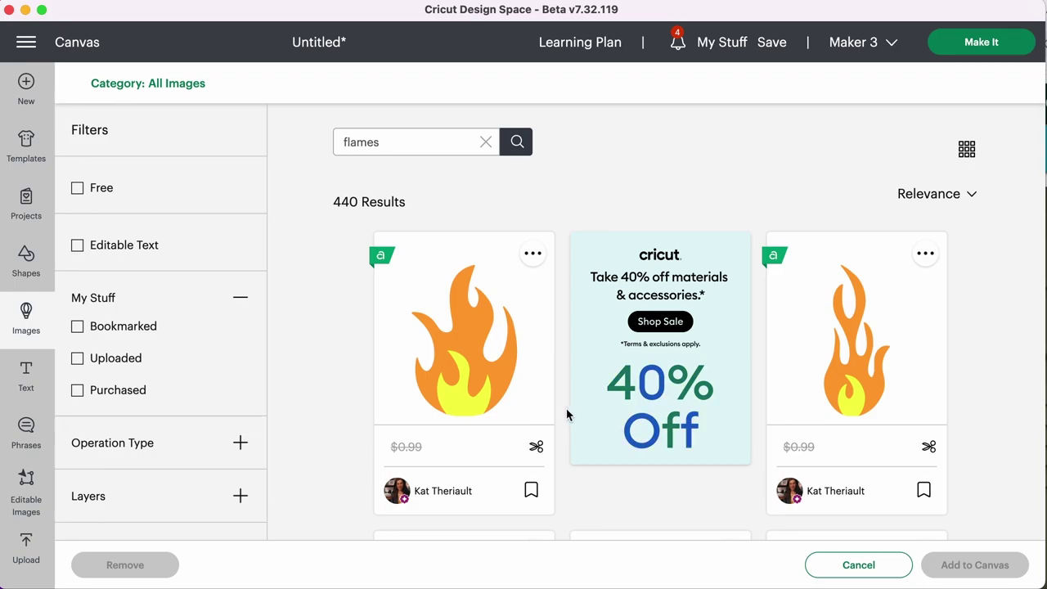
# Add the two-part orange and yellow Flame image from the results to the canvas
pyautogui.scroll(-3, 566, 408)
pyautogui.scroll(-10, 566, 415)
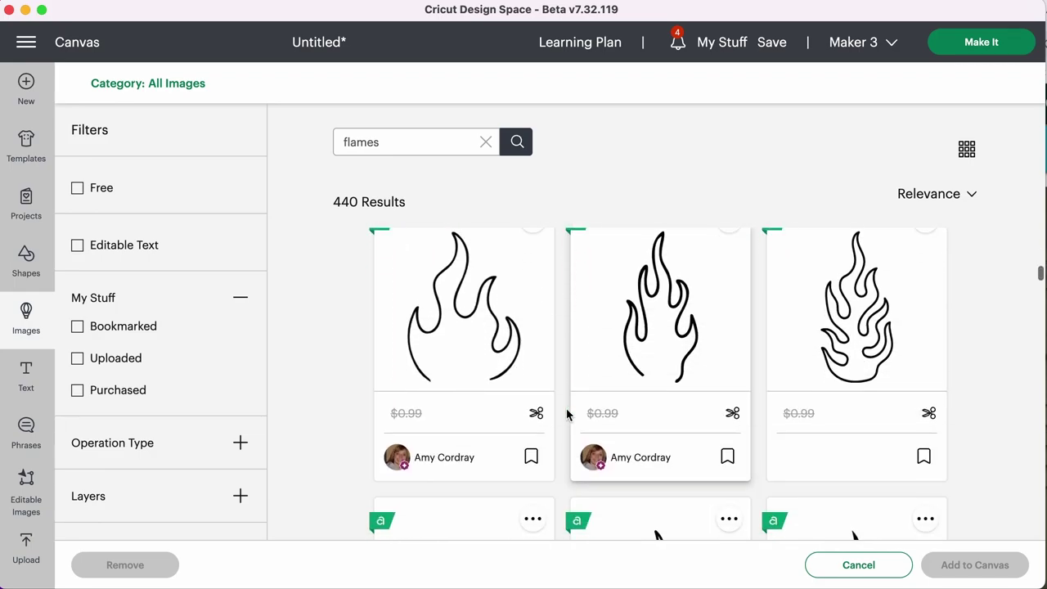
pyautogui.scroll(-15, 566, 415)
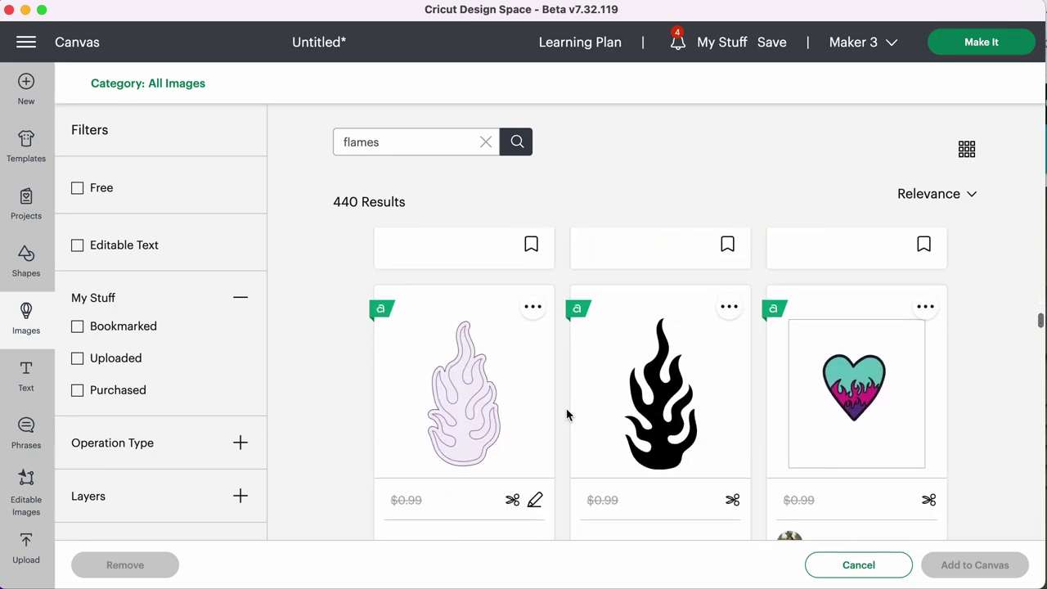
pyautogui.scroll(-10, 566, 415)
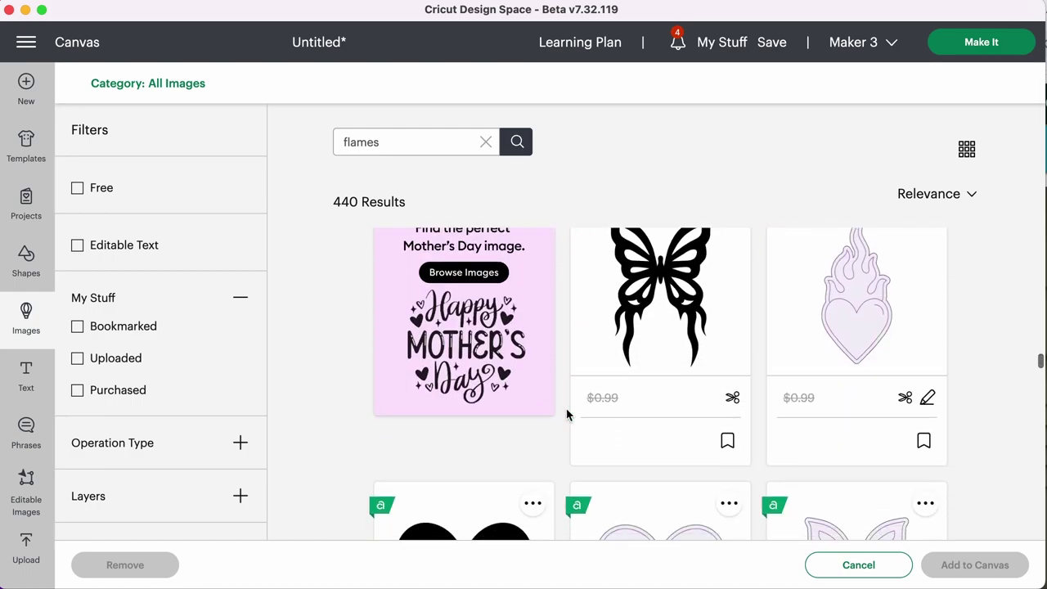
pyautogui.scroll(-15, 566, 415)
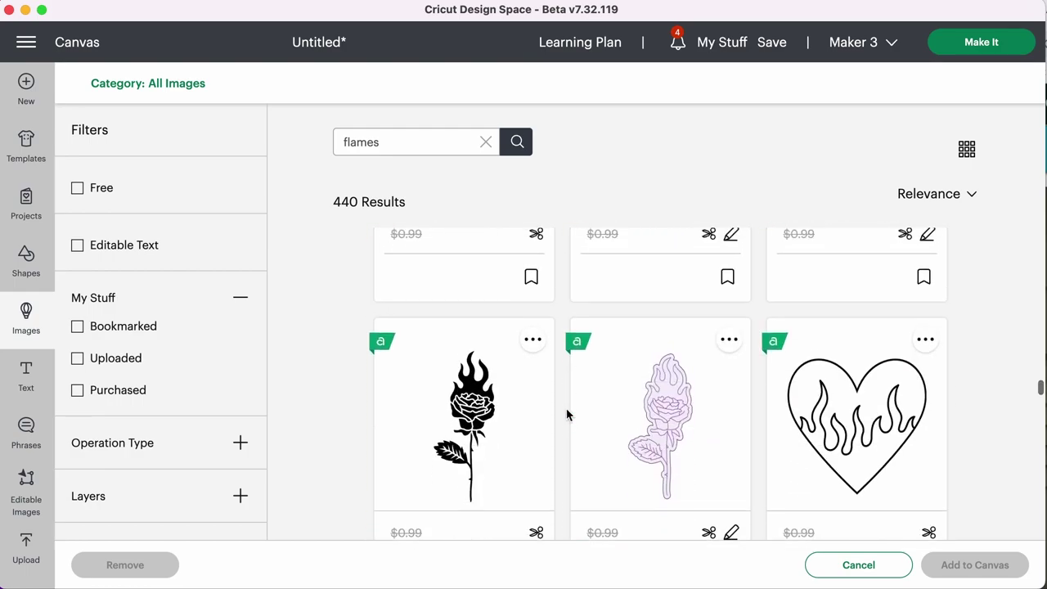
pyautogui.scroll(-15, 567, 414)
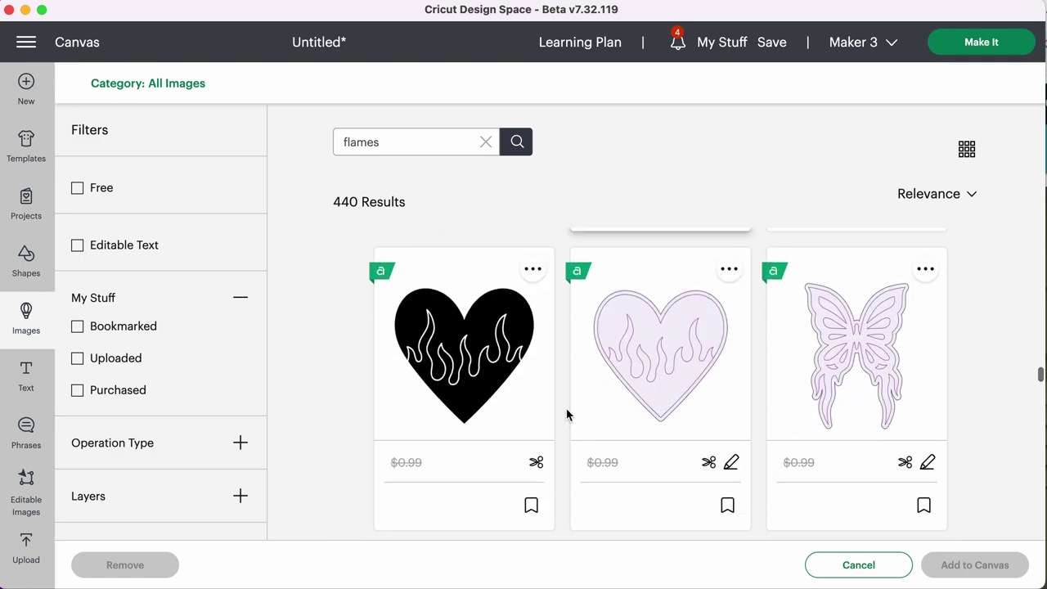
pyautogui.scroll(-3, 567, 415)
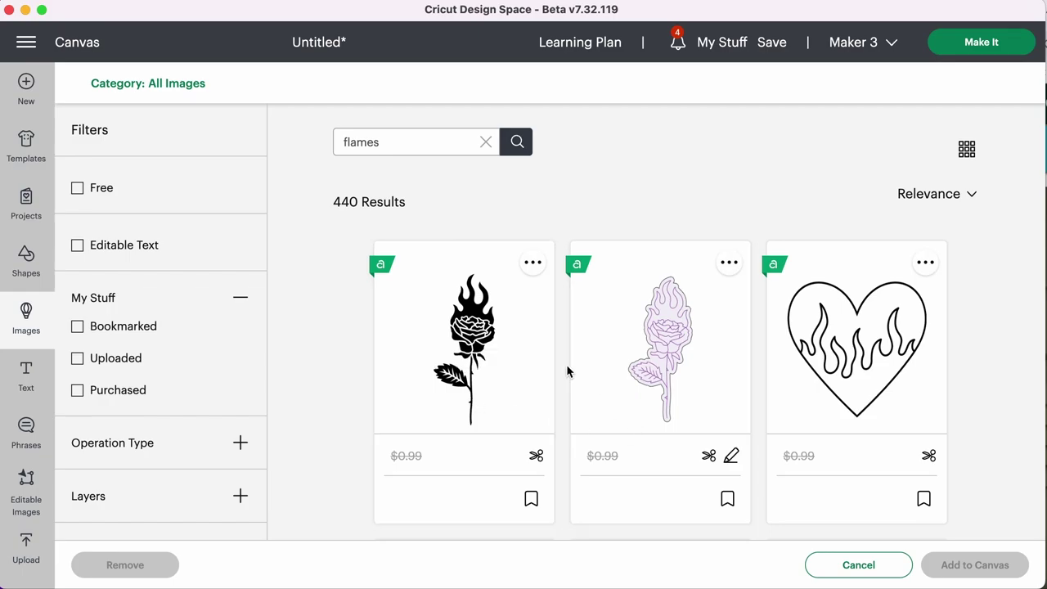
pyautogui.scroll(-3, 564, 367)
pyautogui.scroll(10, 565, 367)
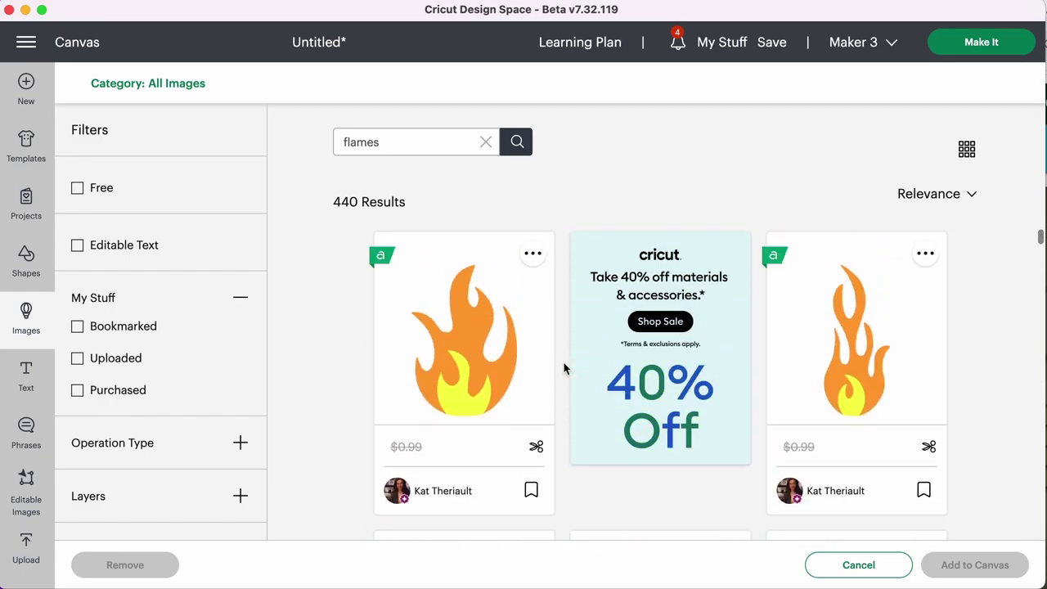
pyautogui.click(442, 372)
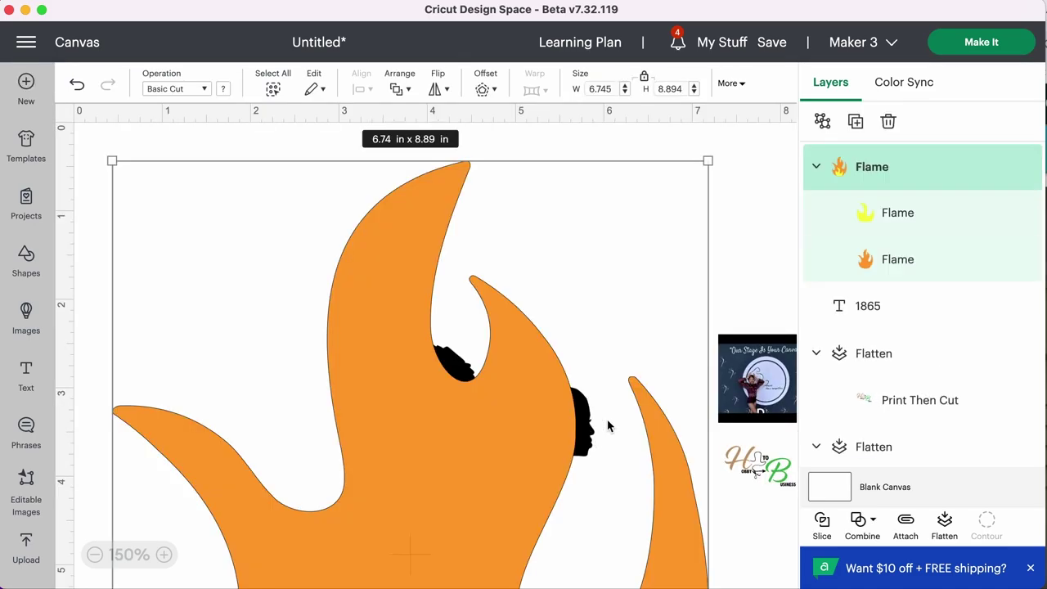
# Resize the flame to 1 in wide and place it, shrunk further, on the left head's hair
pyautogui.click(596, 88)
pyautogui.write('1')
pyautogui.press('Return')
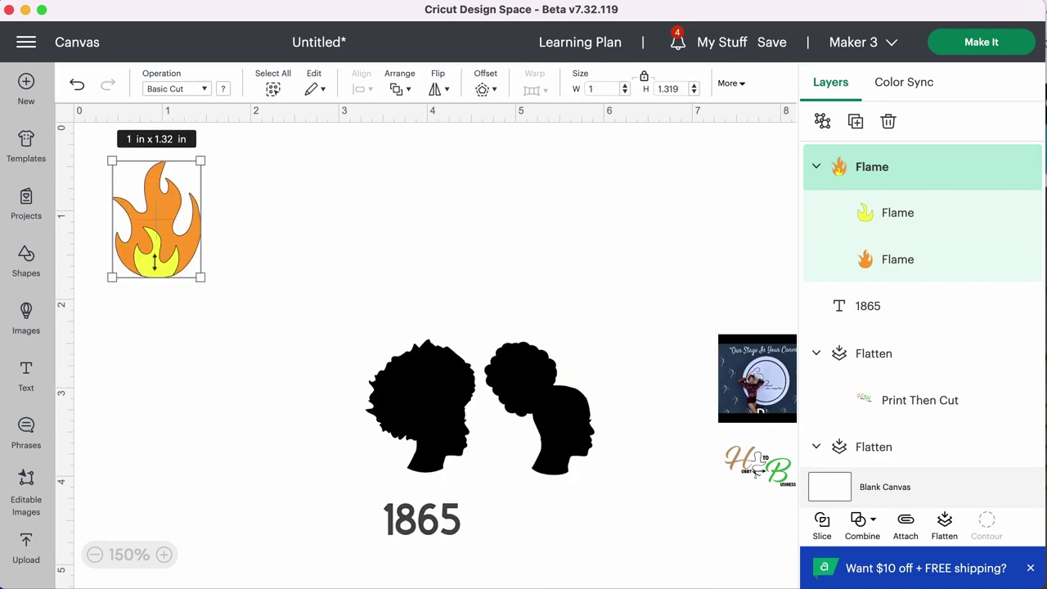
pyautogui.moveTo(165, 236); pyautogui.dragTo(428, 305)
pyautogui.moveTo(463, 349); pyautogui.dragTo(437, 423)
pyautogui.click(400, 315)
pyautogui.click(322, 425)
# Tilt the 1865 text about 15° counter-clockwise and move it over the flame
pyautogui.click(431, 515)
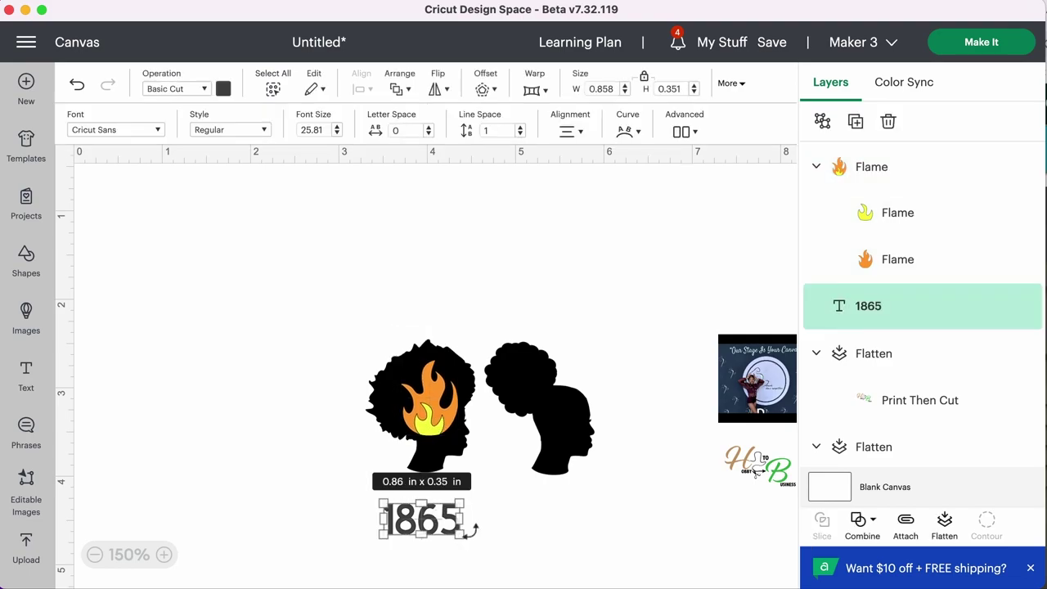
pyautogui.moveTo(473, 546)
pyautogui.mouseDown()
pyautogui.moveTo(478, 530)
pyautogui.moveTo(465, 561)
pyautogui.mouseUp()
pyautogui.moveTo(431, 522); pyautogui.dragTo(428, 393)
pyautogui.scroll(-1, 913, 298)
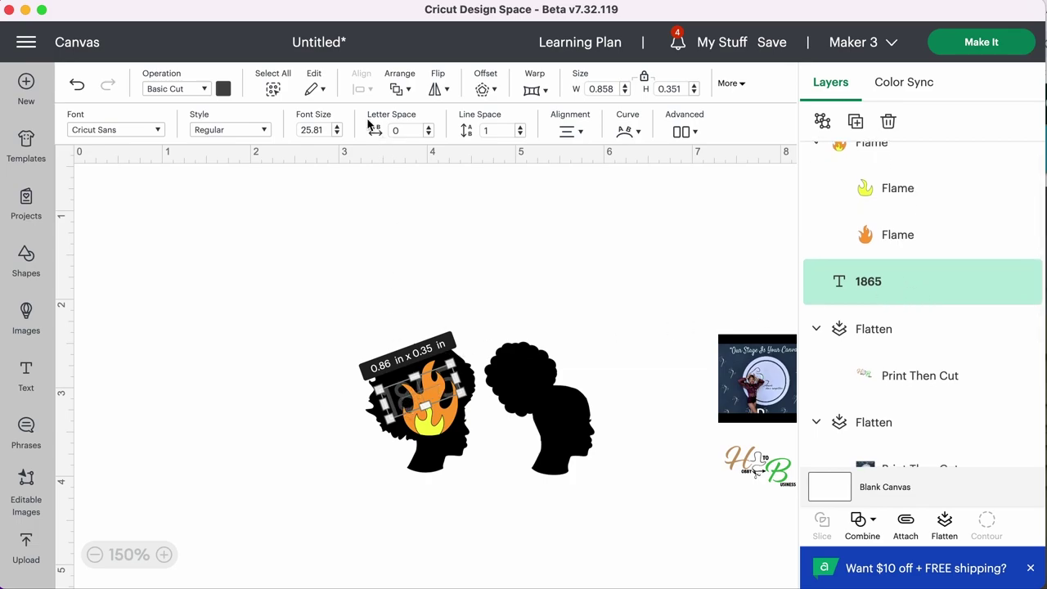
pyautogui.click(411, 90)
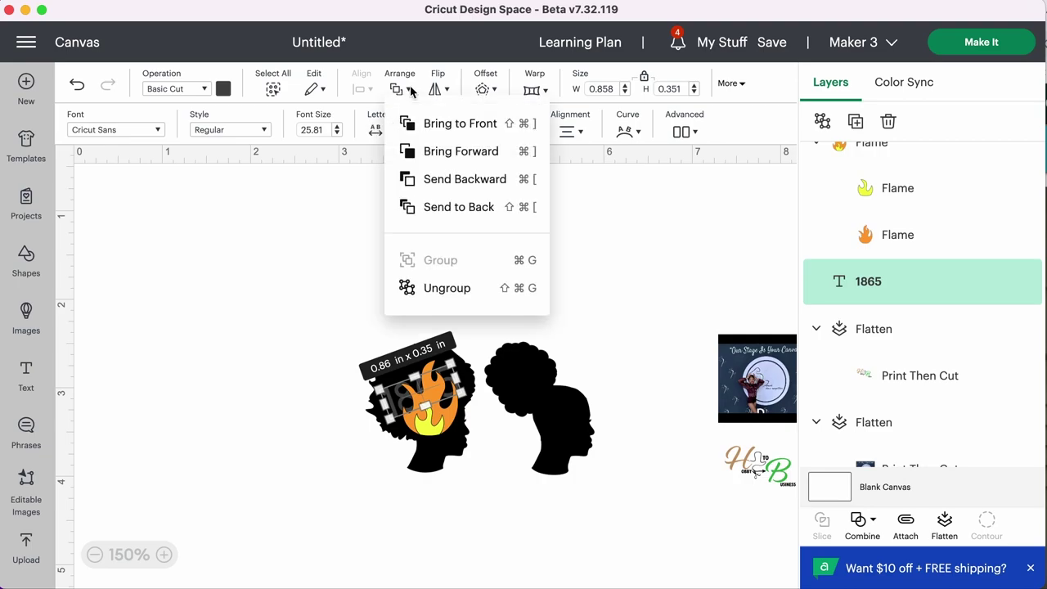
# Bring 1865 to the front, colour it white, then select it with the flame
pyautogui.click(429, 127)
pyautogui.click(405, 235)
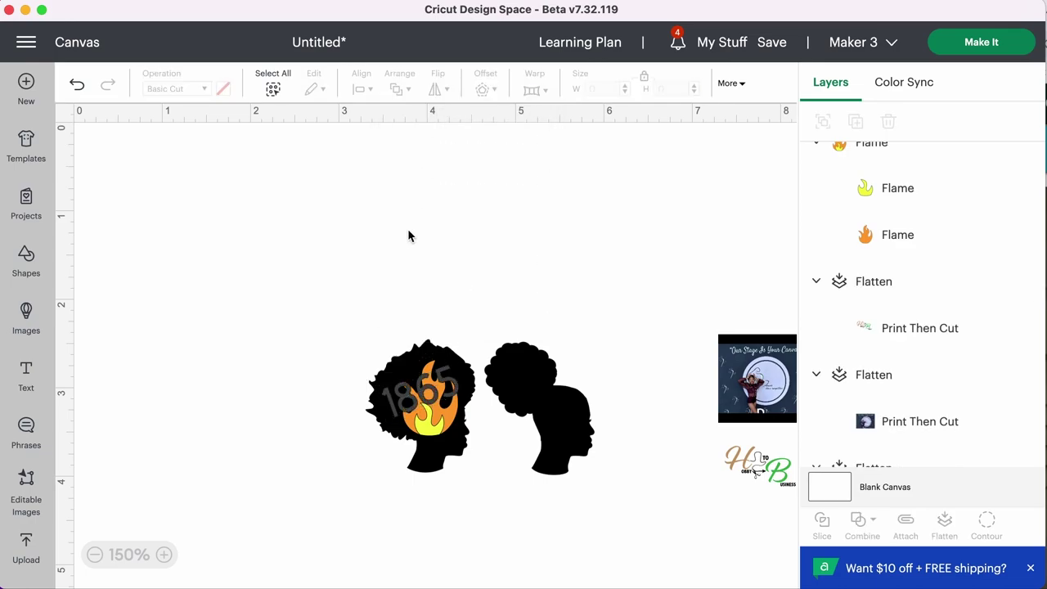
pyautogui.click(405, 400)
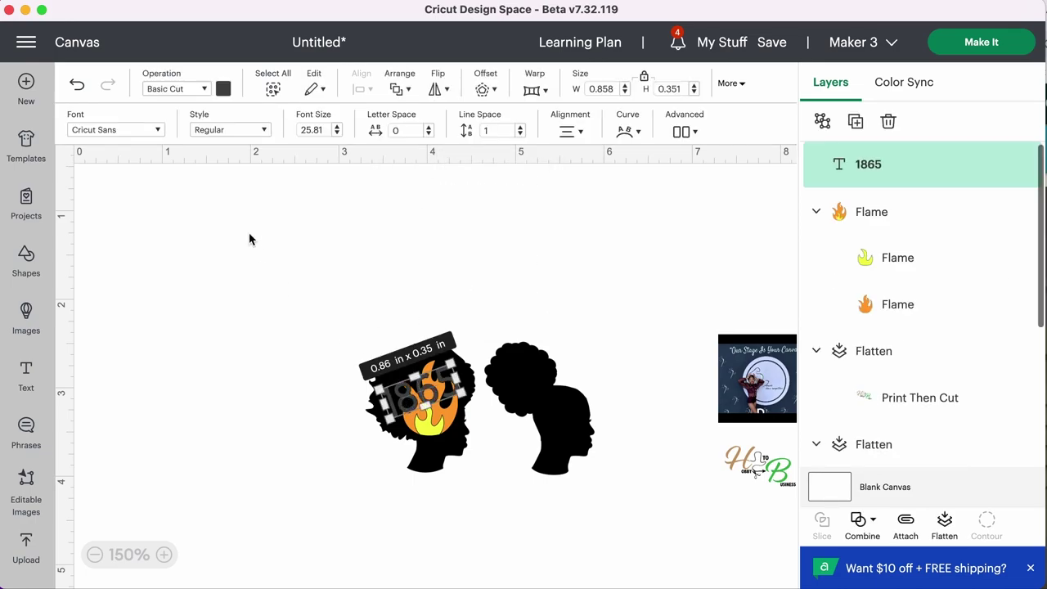
pyautogui.click(222, 90)
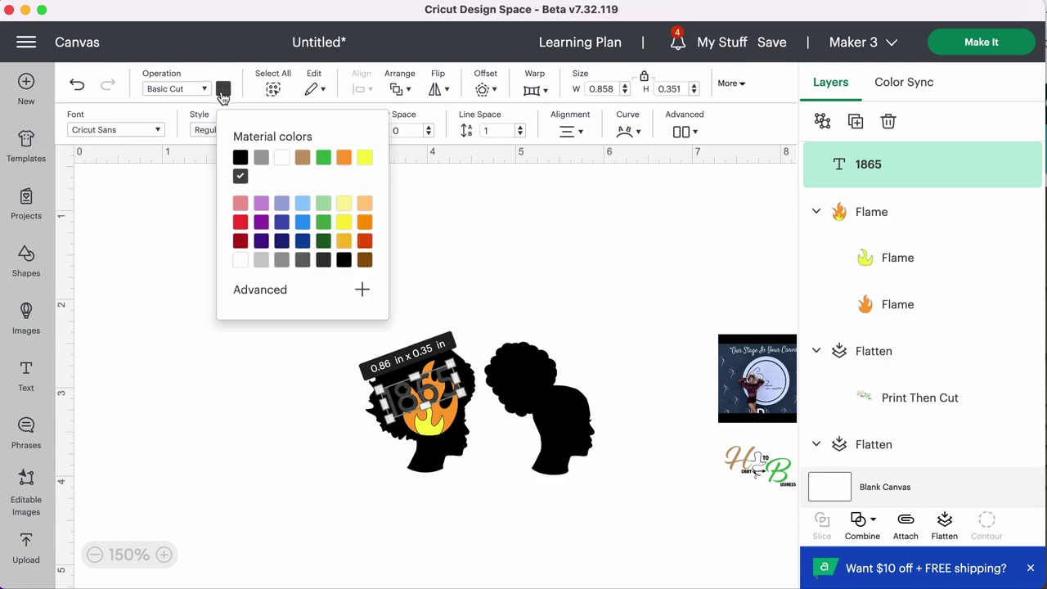
pyautogui.click(282, 159)
pyautogui.click(442, 292)
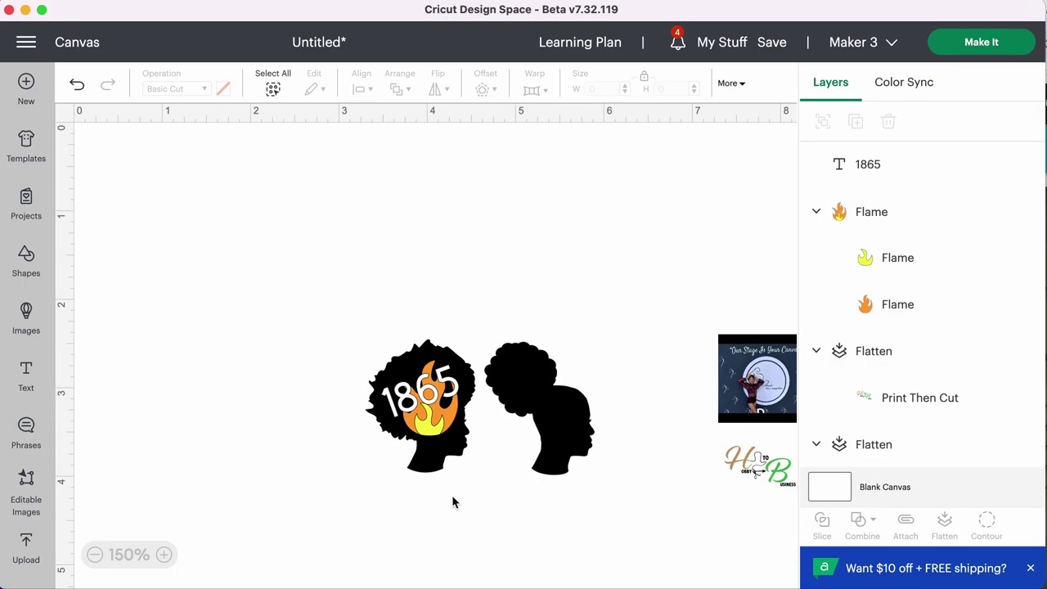
pyautogui.moveTo(448, 495); pyautogui.dragTo(381, 342)
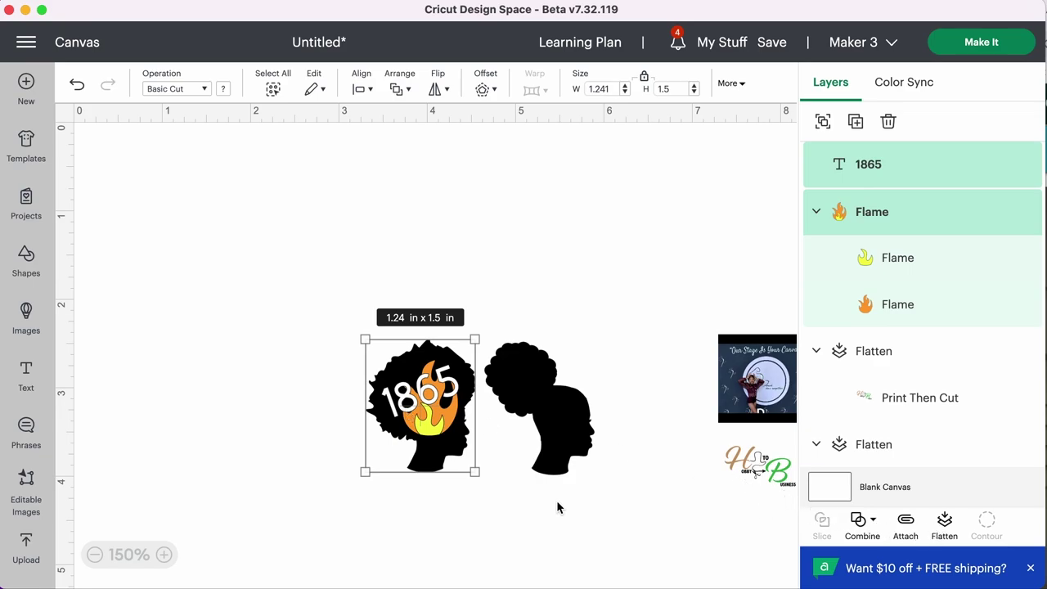
# Move the second afro head up and to the right, out of the way
pyautogui.click(506, 513)
pyautogui.moveTo(571, 434); pyautogui.dragTo(653, 346)
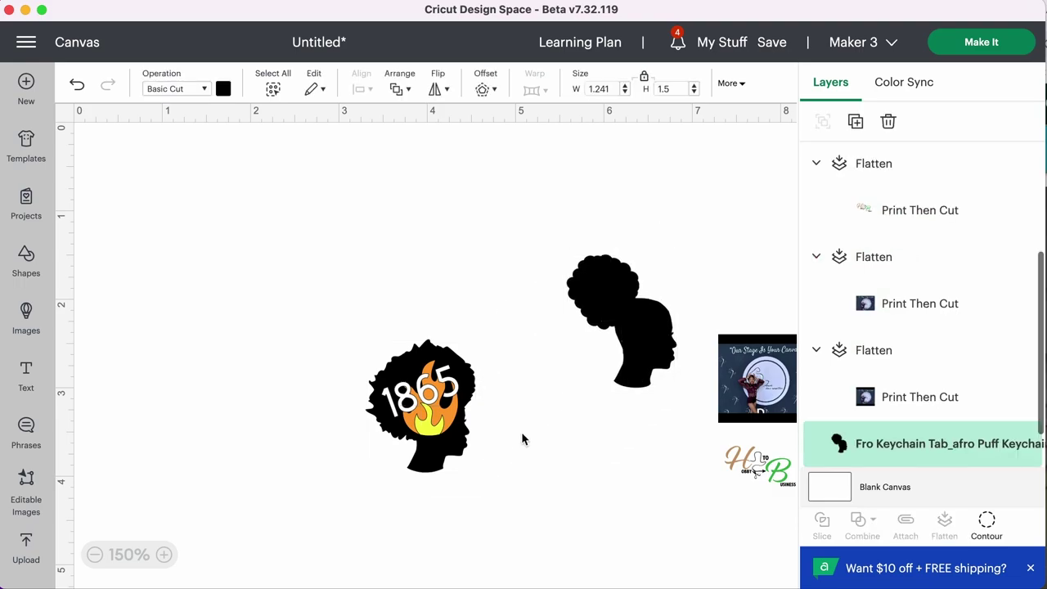
pyautogui.click(432, 470)
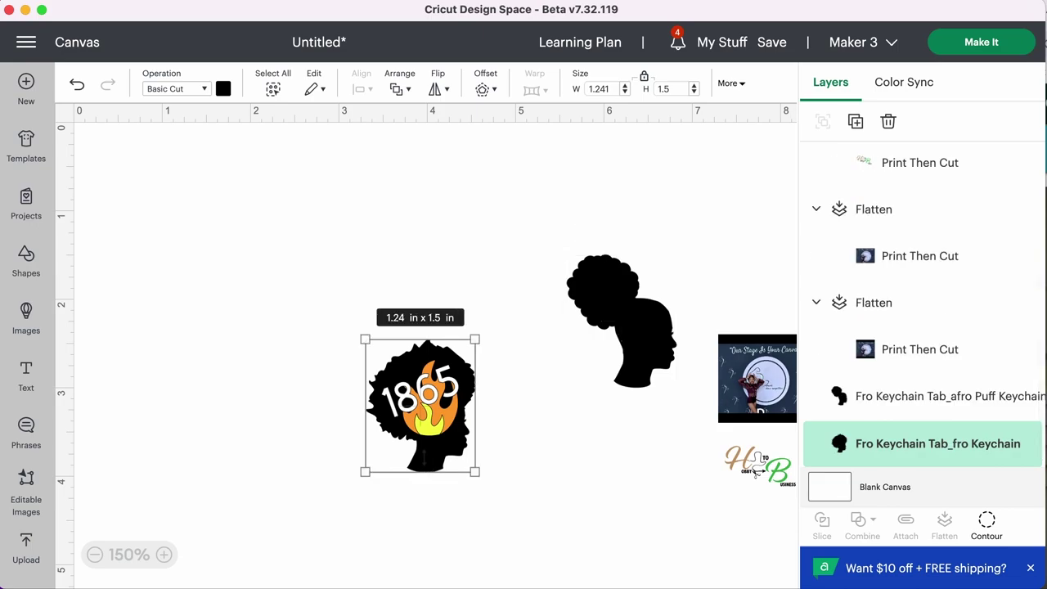
# Apply a -0.05 in inward offset to the 1865 afro head
pyautogui.click(486, 89)
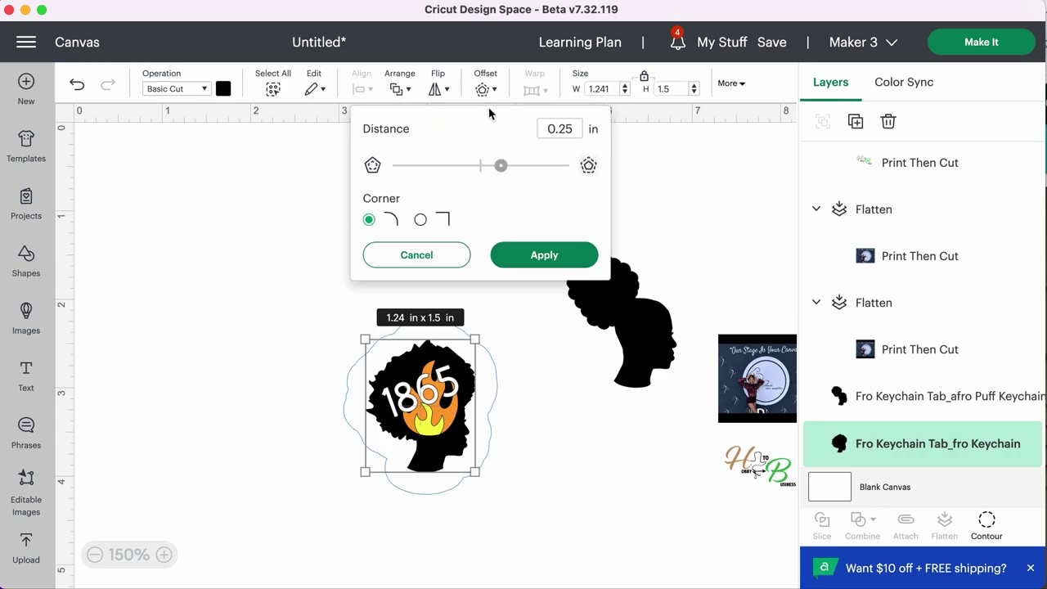
pyautogui.moveTo(501, 168); pyautogui.dragTo(476, 171)
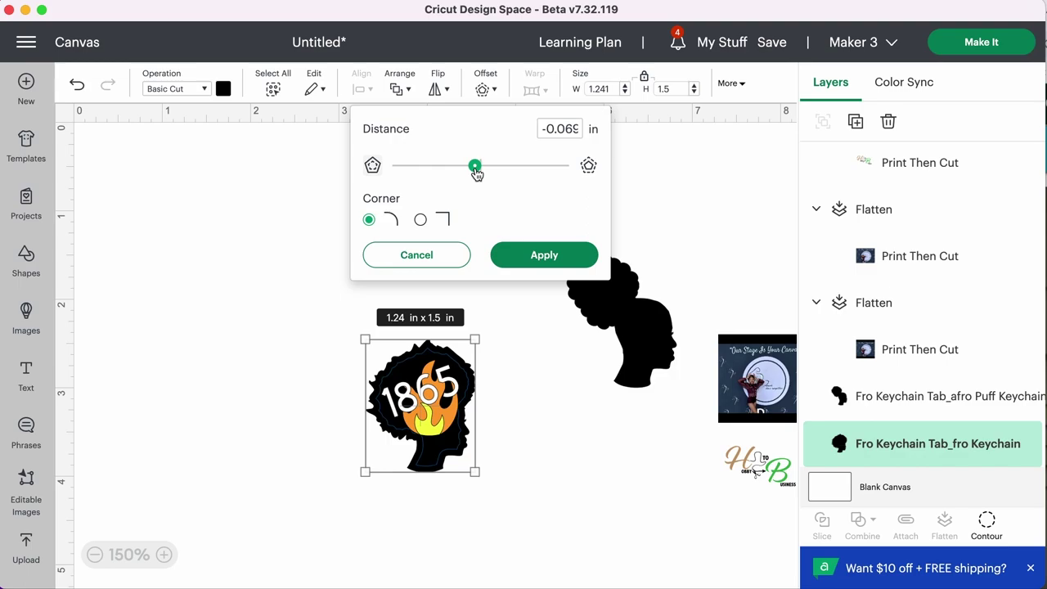
pyautogui.moveTo(476, 171); pyautogui.dragTo(477, 171)
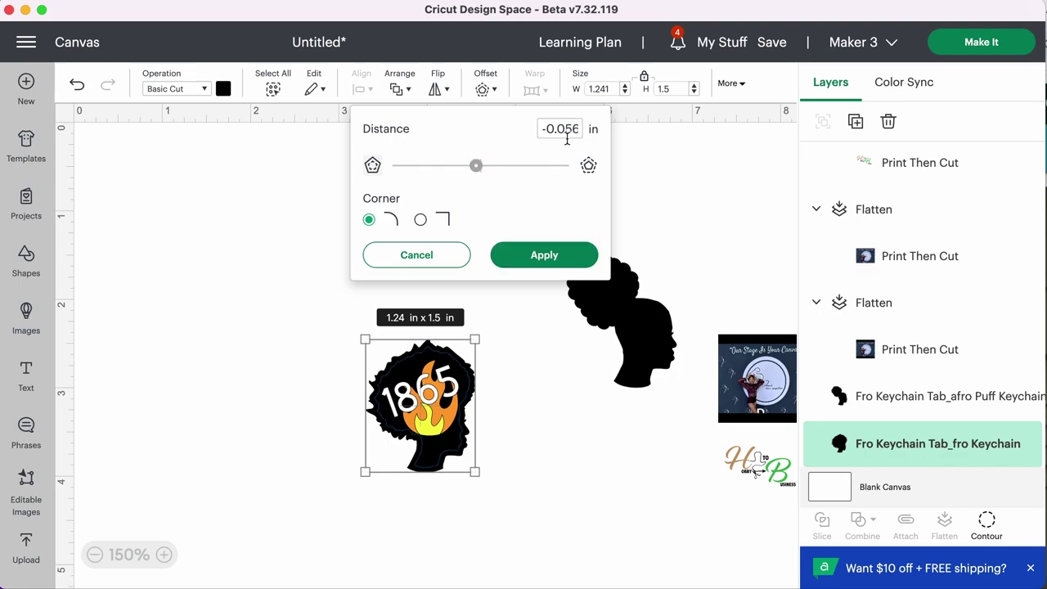
pyautogui.moveTo(568, 131); pyautogui.dragTo(606, 142)
pyautogui.write('5')
pyautogui.click(539, 258)
pyautogui.click(533, 257)
pyautogui.click(531, 319)
# Reapply the -0.05 in inward offset to the reselected 1865 head
pyautogui.click(422, 362)
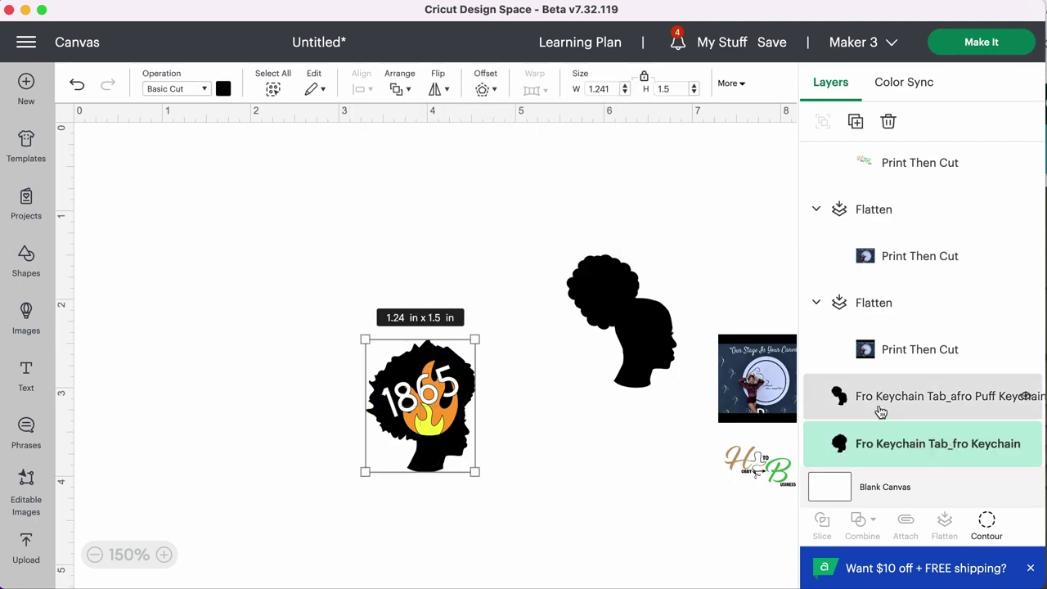
pyautogui.scroll(5, 882, 406)
pyautogui.scroll(-5, 884, 406)
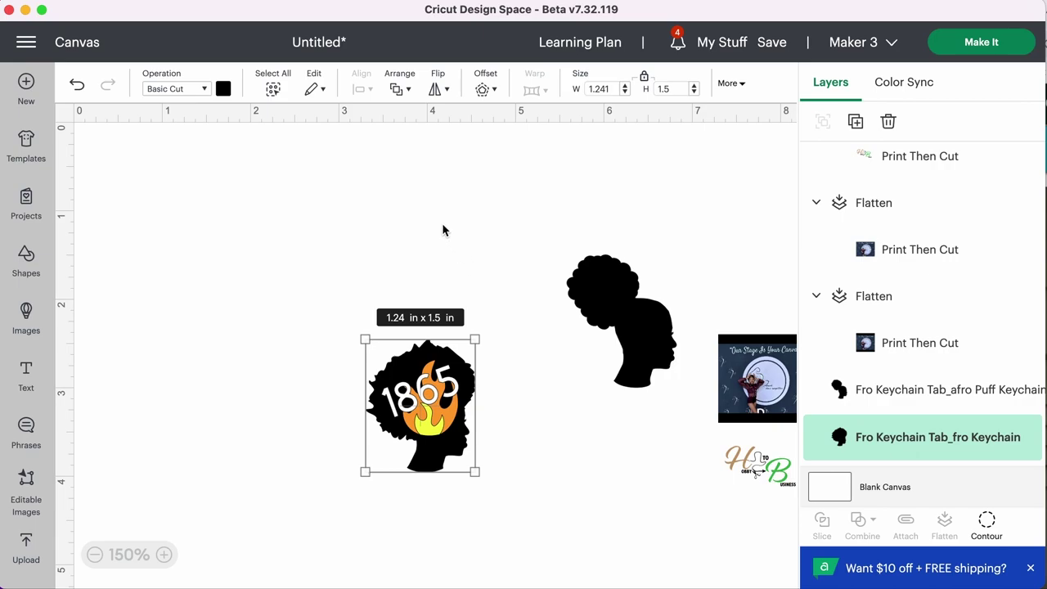
pyautogui.click(481, 90)
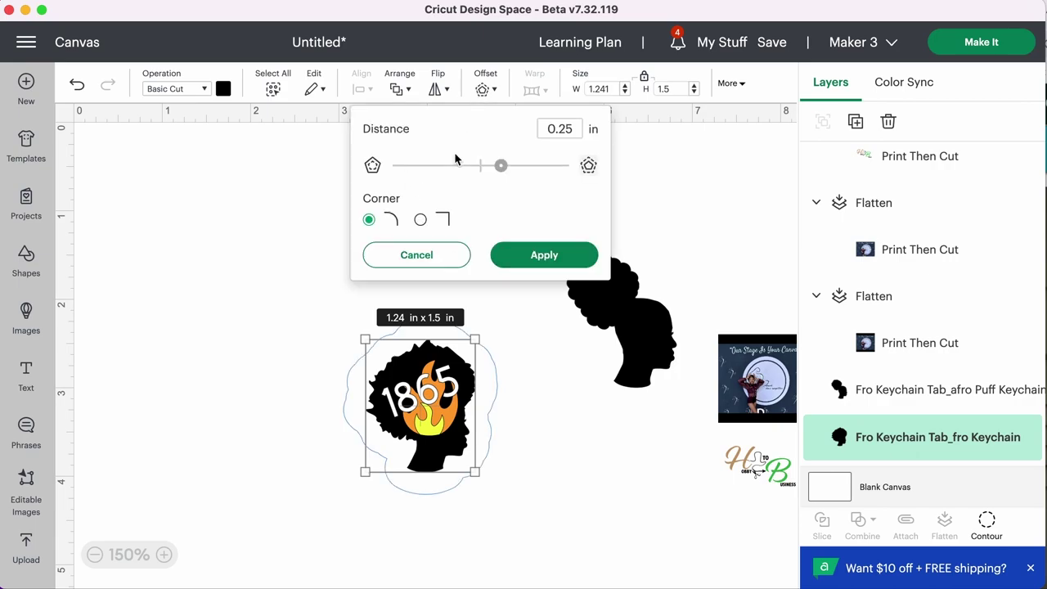
pyautogui.moveTo(502, 175); pyautogui.dragTo(477, 176)
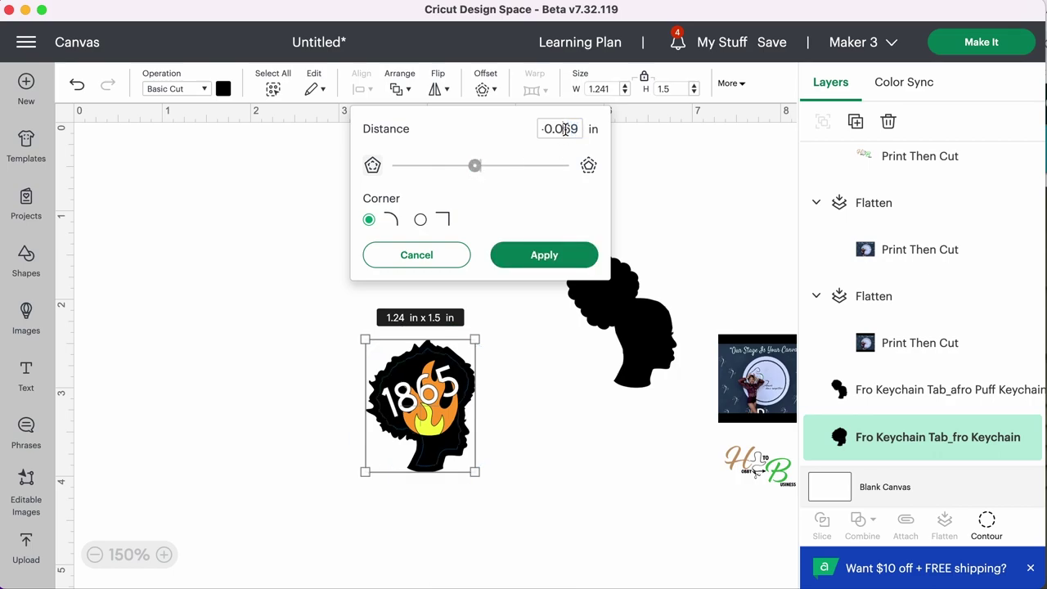
pyautogui.moveTo(564, 129); pyautogui.dragTo(587, 135)
pyautogui.write('5')
pyautogui.click(556, 258)
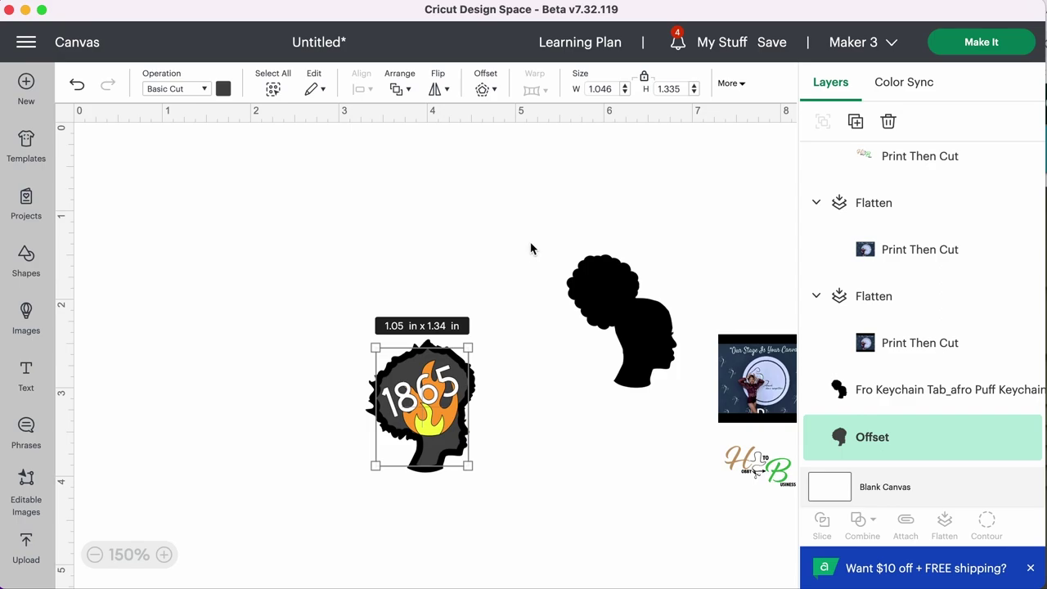
# Create a smaller inset inside the offset shape and colour it green
pyautogui.click(492, 90)
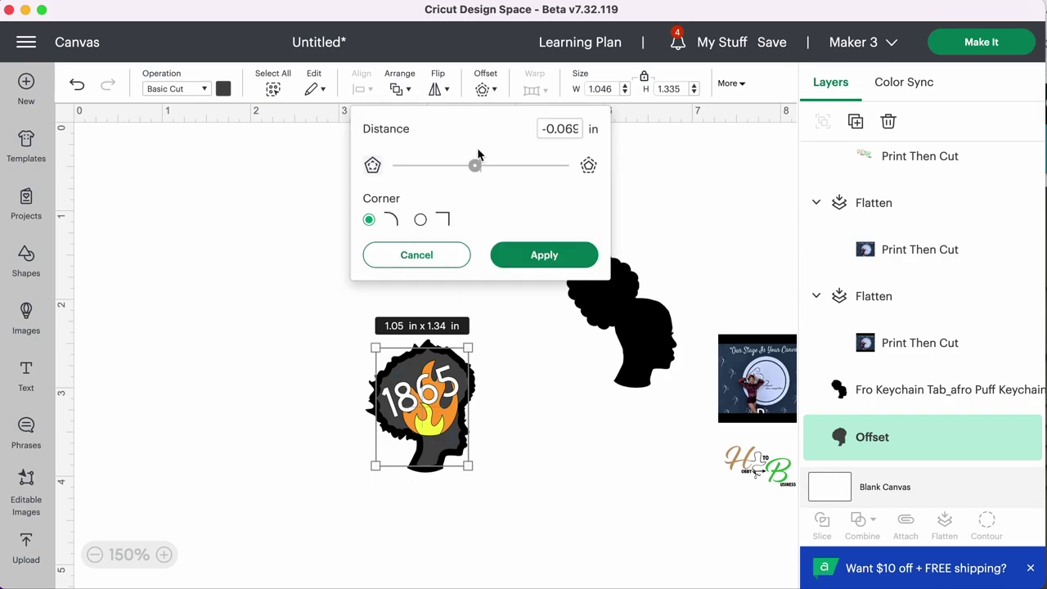
pyautogui.click(536, 259)
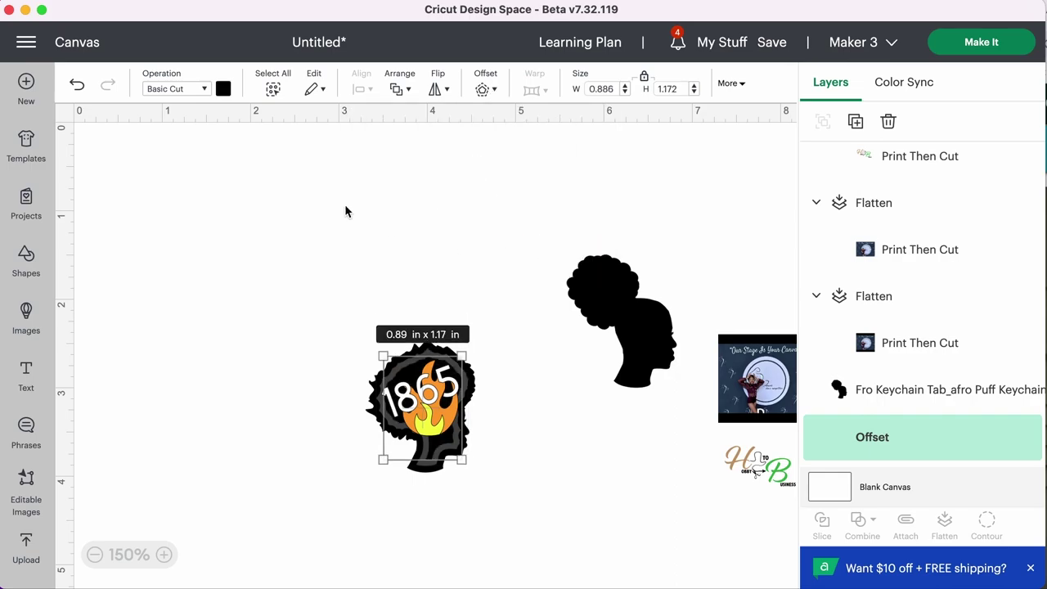
pyautogui.click(247, 254)
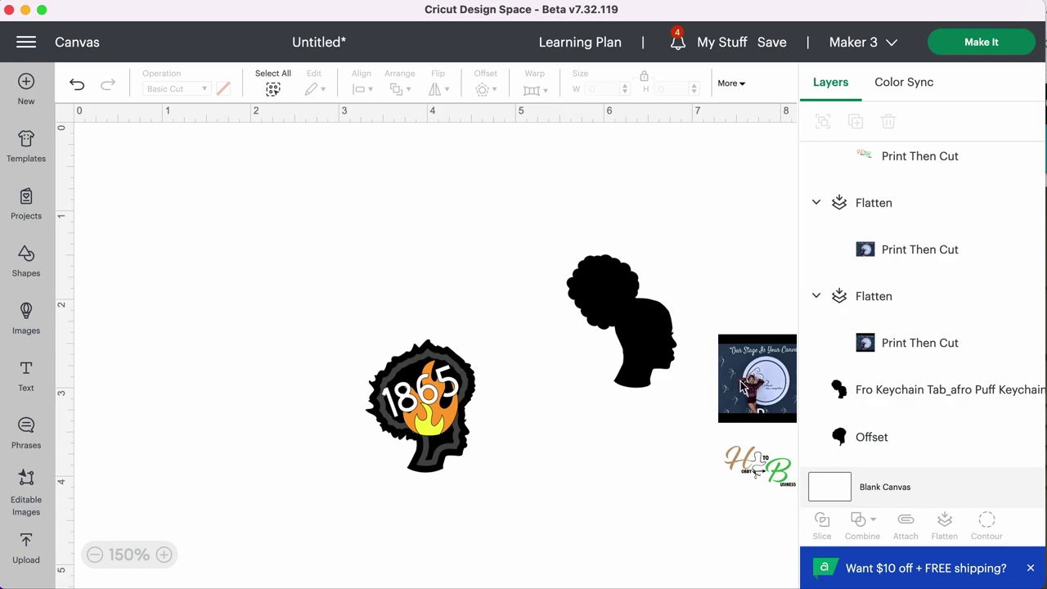
pyautogui.click(448, 366)
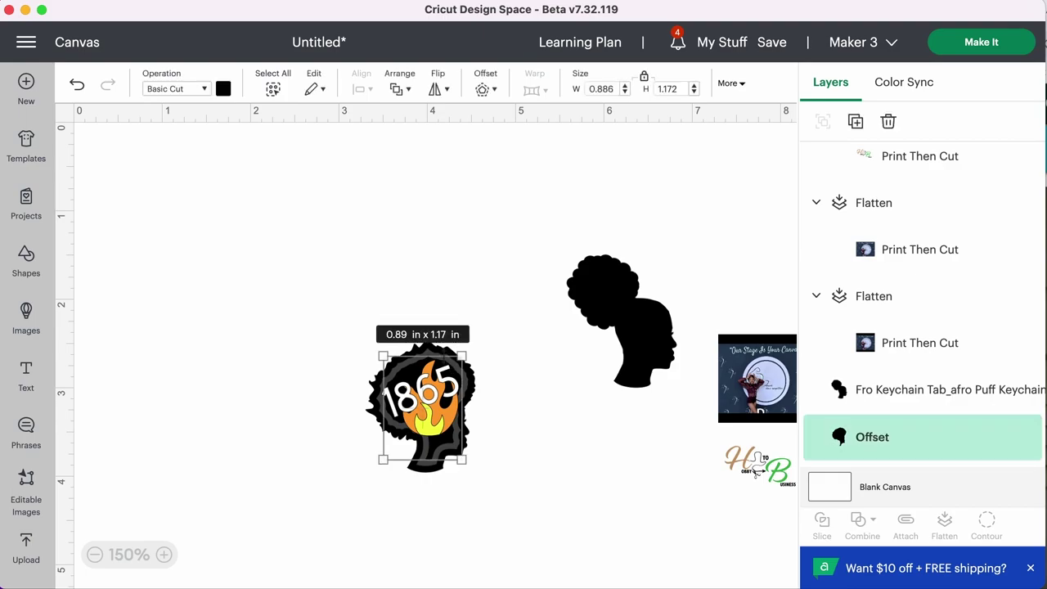
pyautogui.click(224, 89)
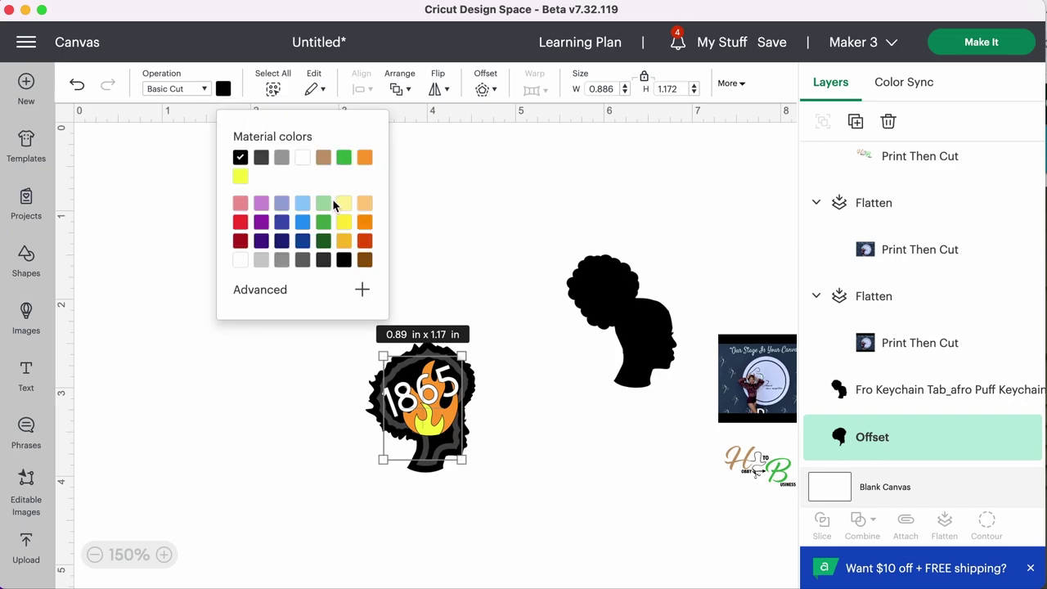
pyautogui.click(343, 159)
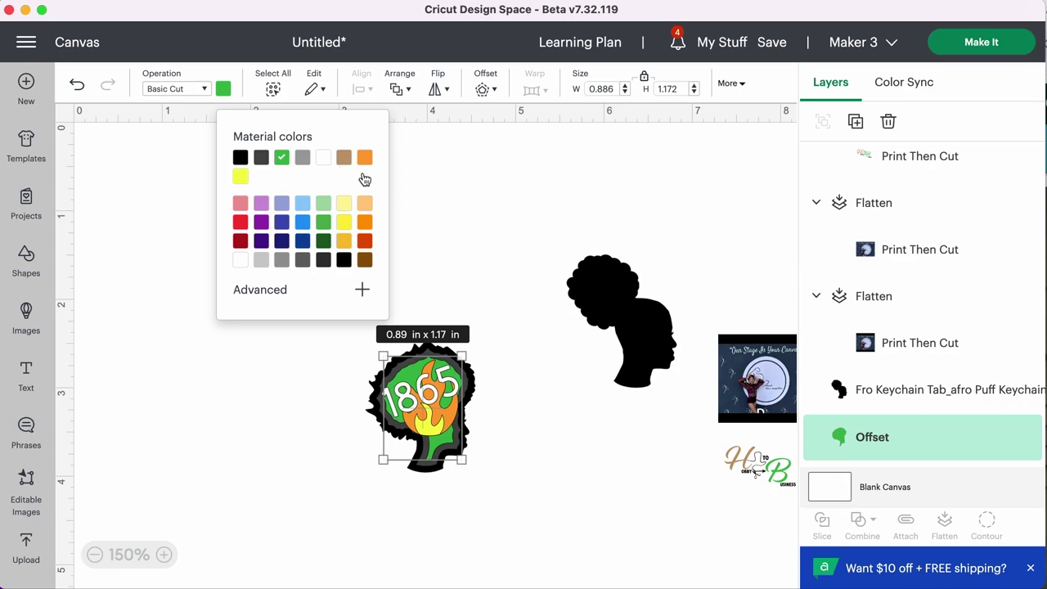
pyautogui.click(481, 256)
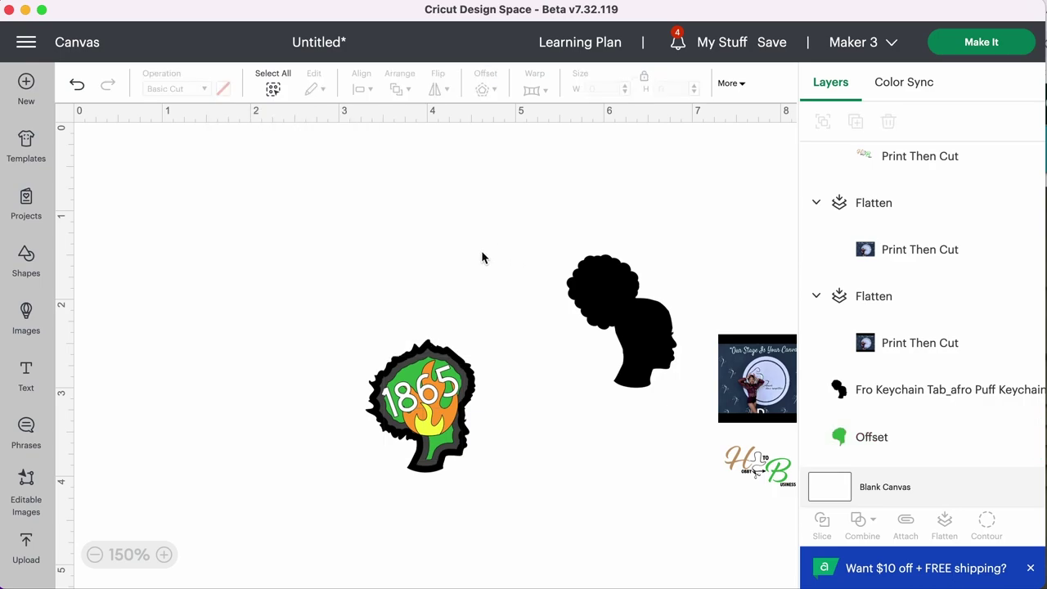
# Colour the larger offset shape black
pyautogui.click(448, 365)
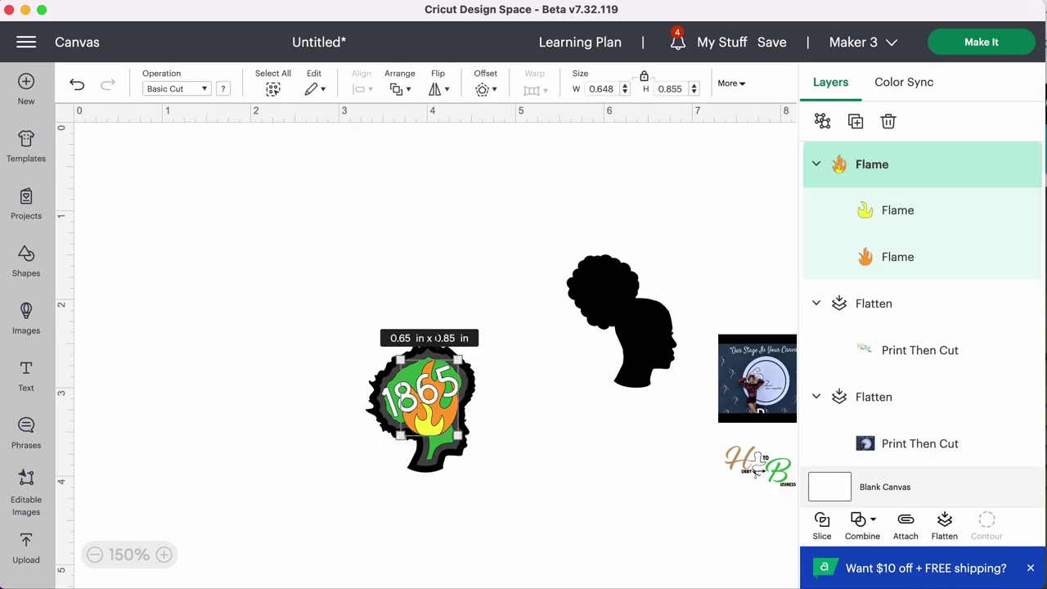
pyautogui.scroll(-5, 874, 358)
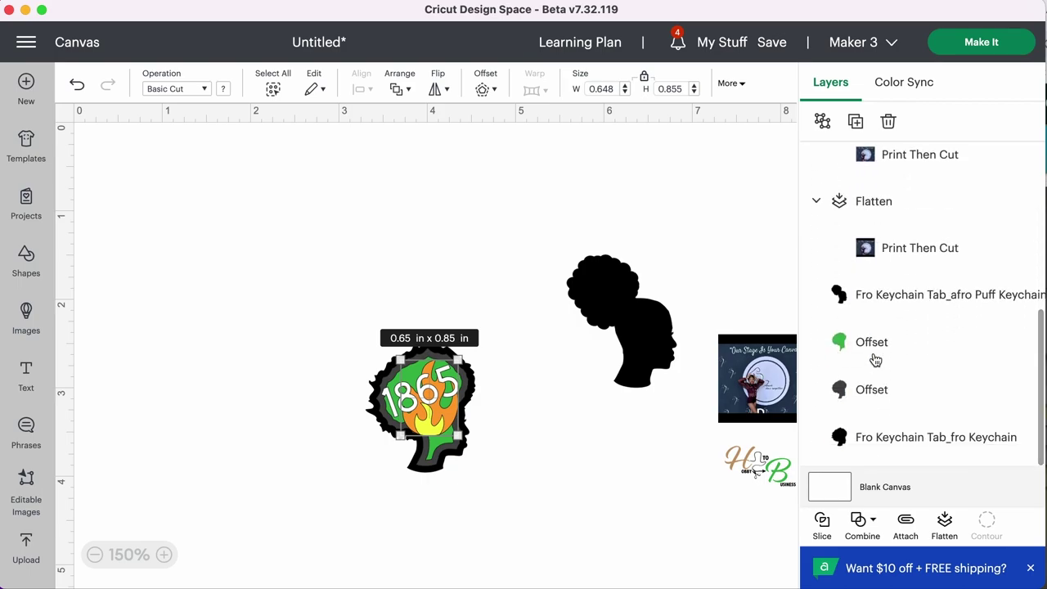
pyautogui.click(882, 394)
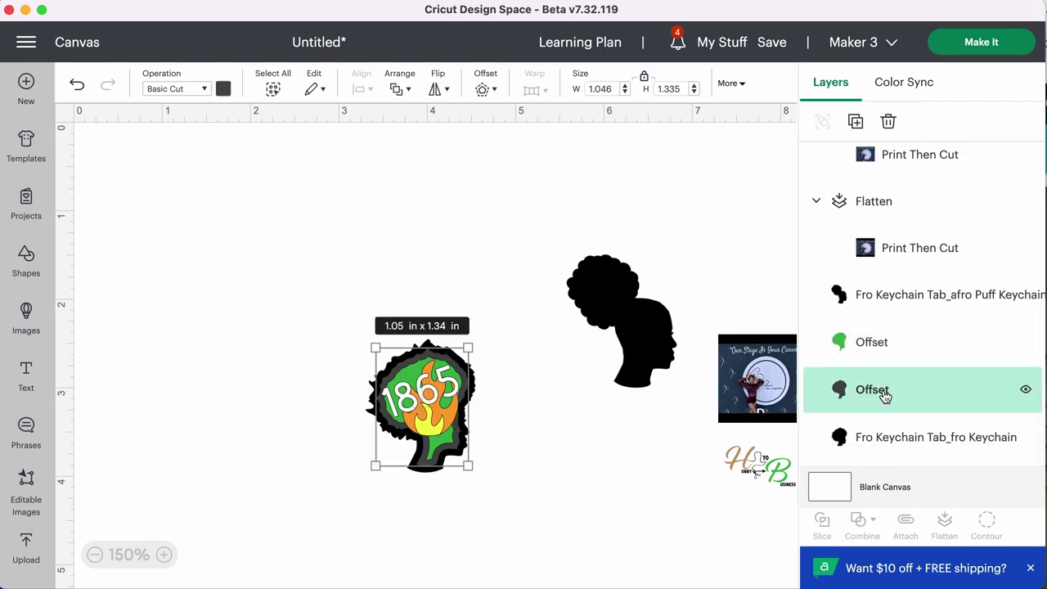
pyautogui.click(222, 88)
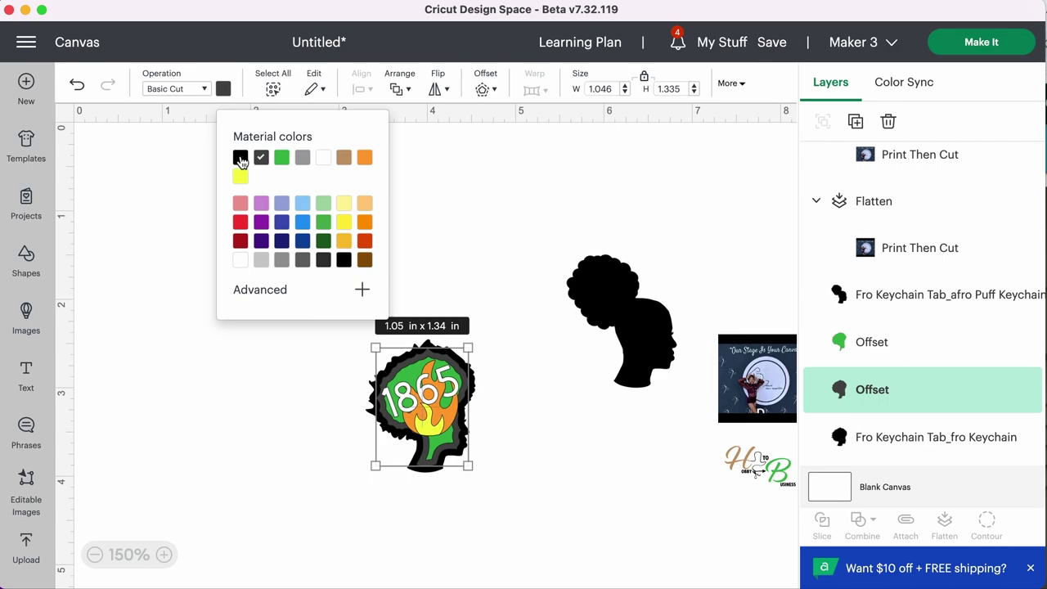
pyautogui.click(241, 160)
pyautogui.click(468, 218)
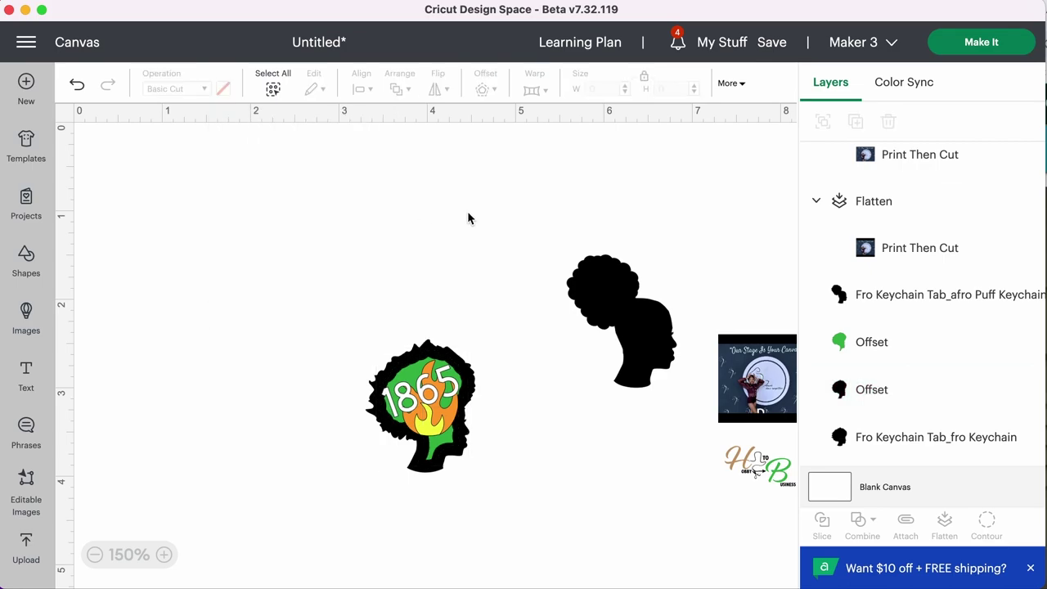
# Colour the Fro Keychain head shape red and nudge the flame into place
pyautogui.click(906, 436)
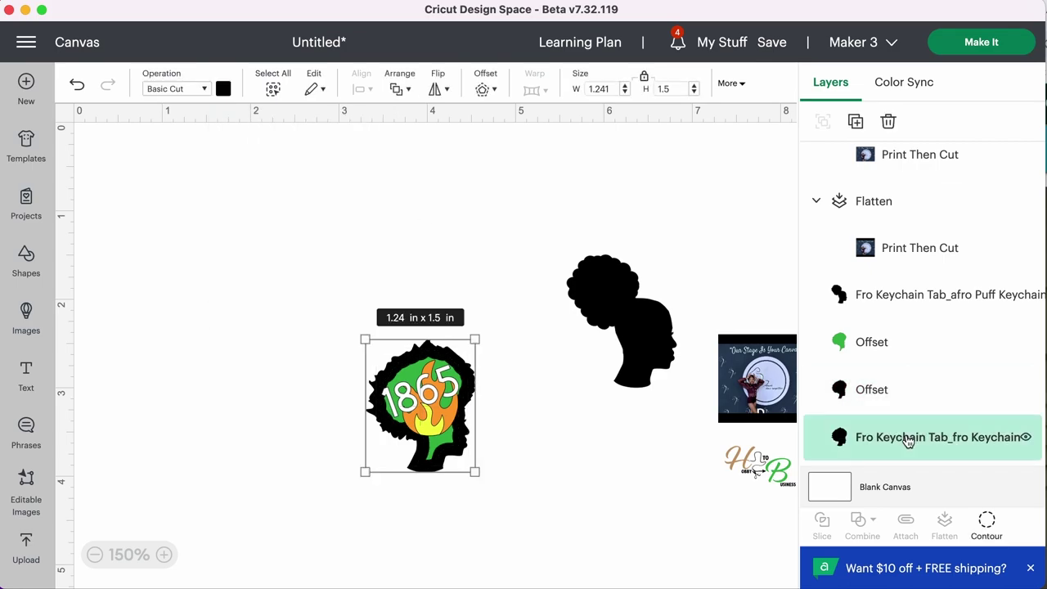
pyautogui.click(223, 88)
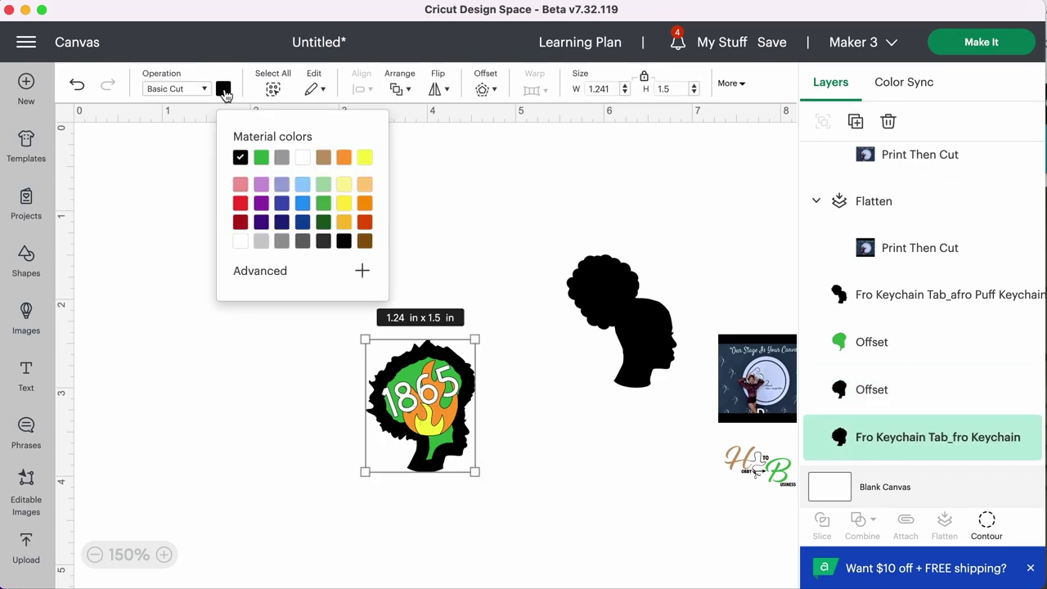
pyautogui.click(241, 204)
pyautogui.click(482, 251)
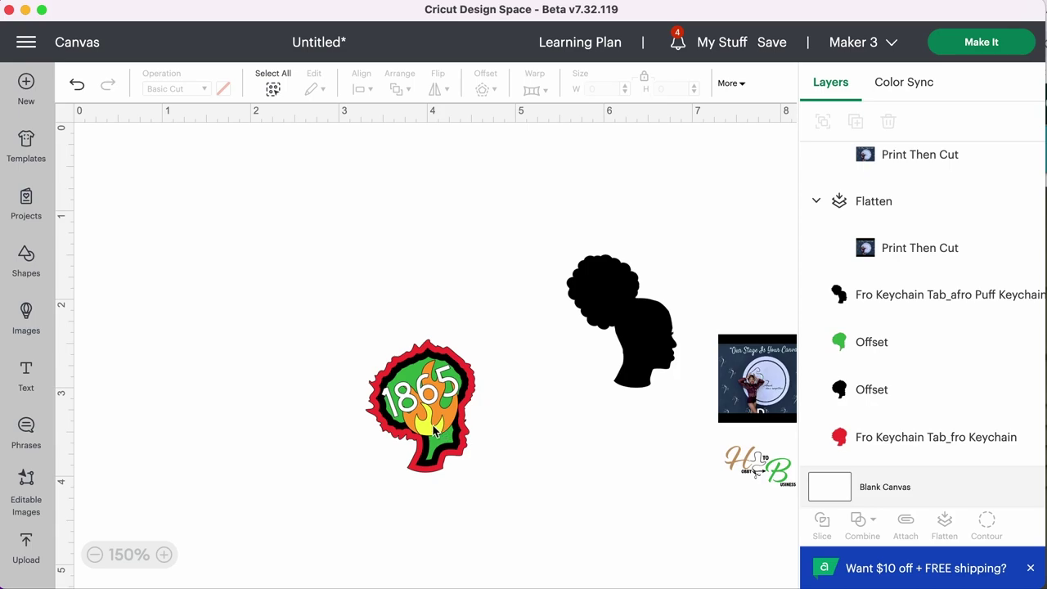
pyautogui.moveTo(434, 434); pyautogui.dragTo(436, 430)
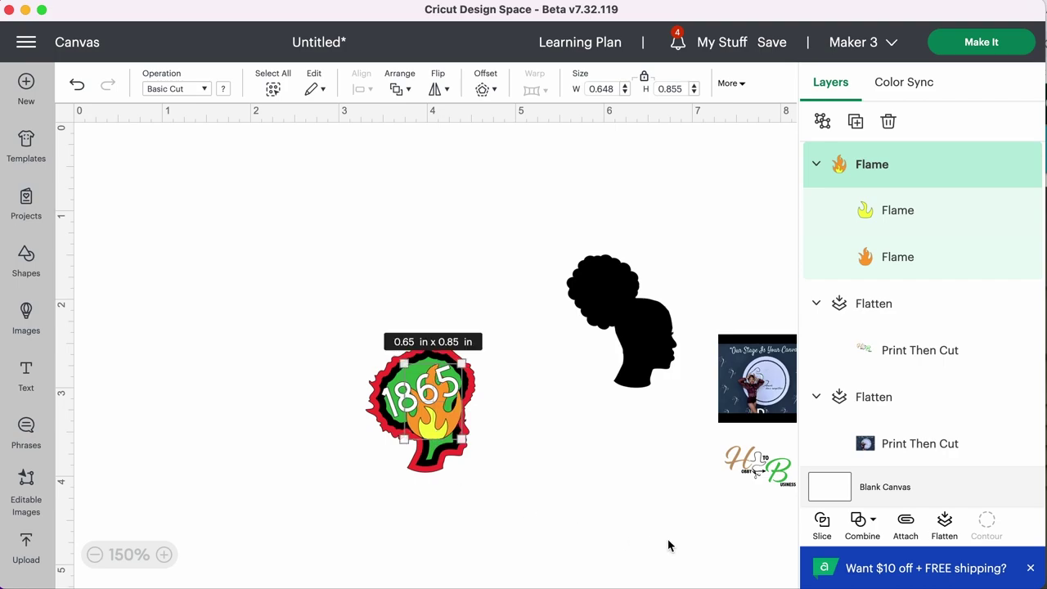
# Reposition the flame graphic slightly on the 1865 head
pyautogui.click(500, 447)
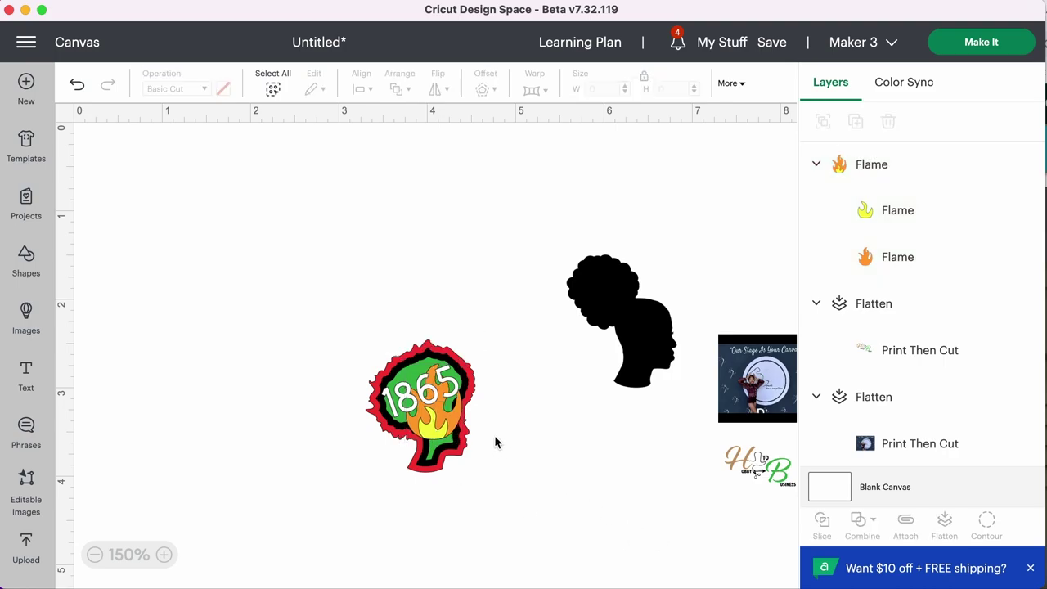
pyautogui.moveTo(441, 432)
pyautogui.mouseDown()
pyautogui.moveTo(303, 427)
pyautogui.moveTo(438, 432)
pyautogui.mouseUp()
pyautogui.click(505, 487)
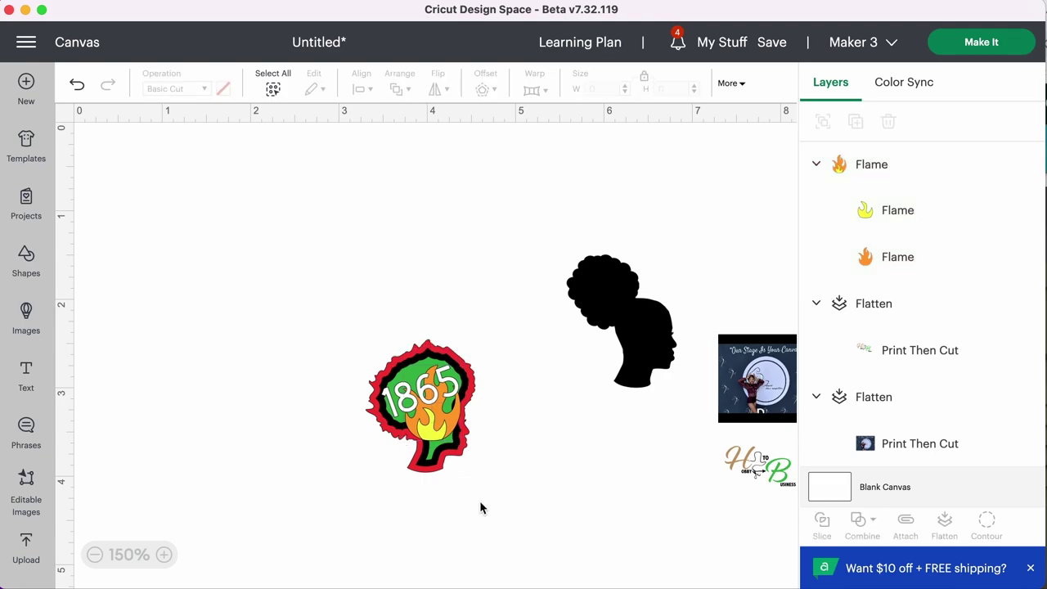
# Flatten the head and flame, move it upper right, and shift the afro puff left
pyautogui.moveTo(488, 512); pyautogui.dragTo(350, 321)
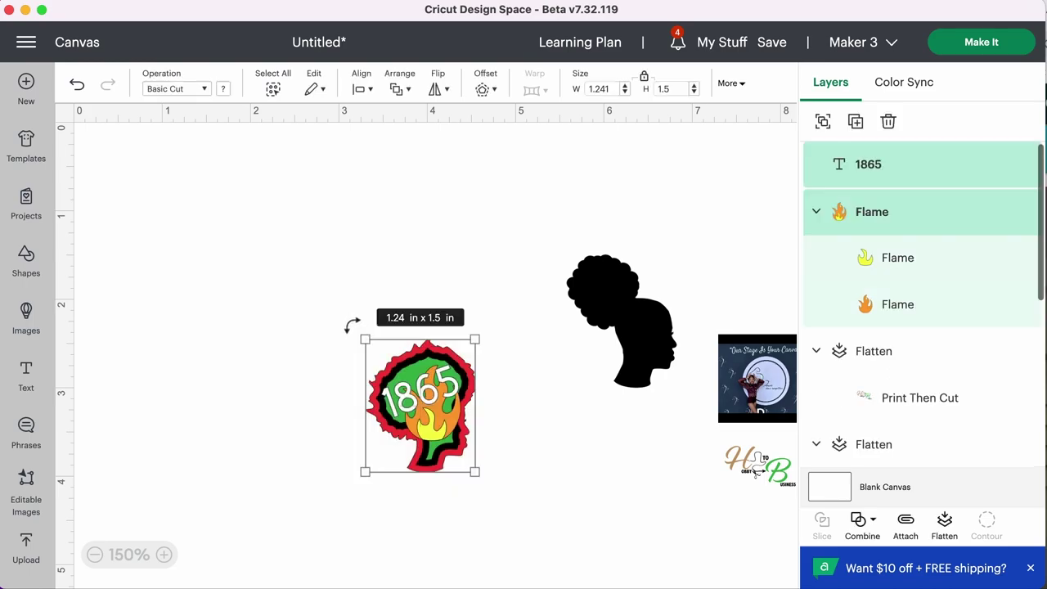
pyautogui.click(943, 522)
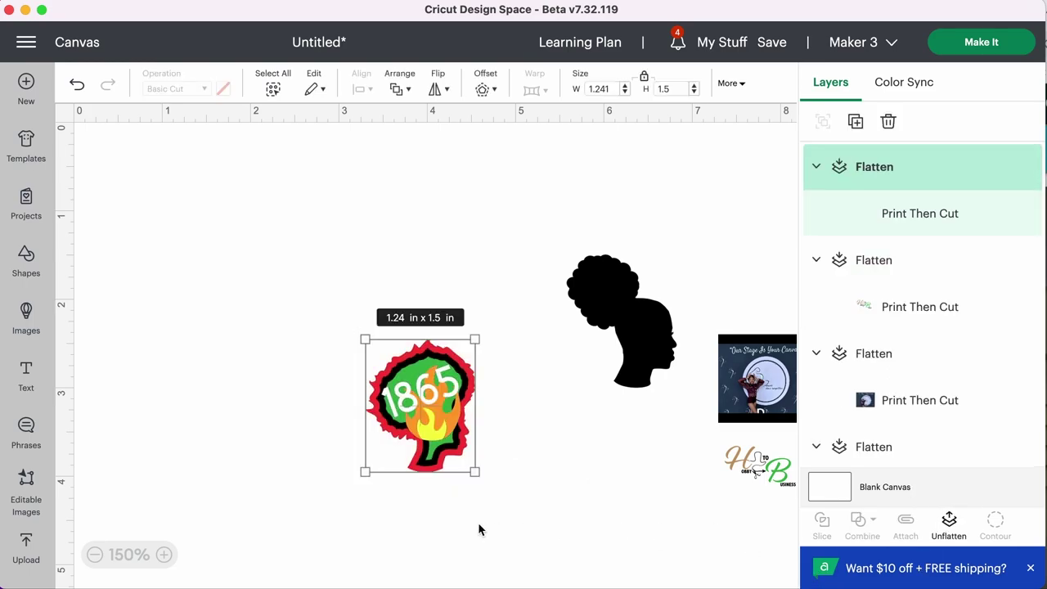
pyautogui.click(510, 507)
pyautogui.moveTo(447, 438); pyautogui.dragTo(725, 270)
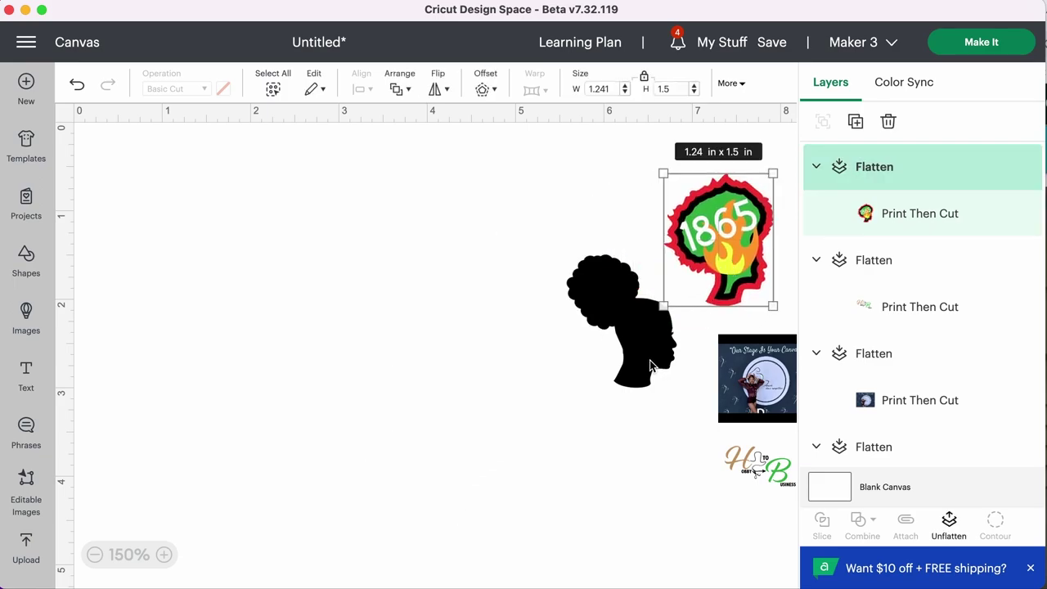
pyautogui.moveTo(650, 365); pyautogui.dragTo(395, 419)
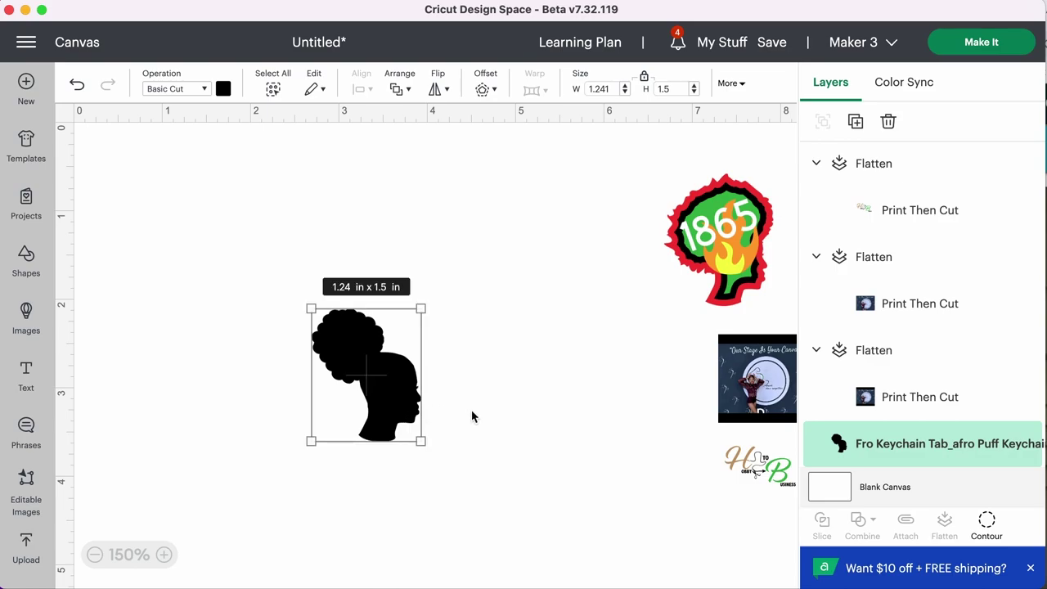
# Add a QUEEN text beside the afro puff, shrunk to about 1.24 in wide
pyautogui.click(472, 415)
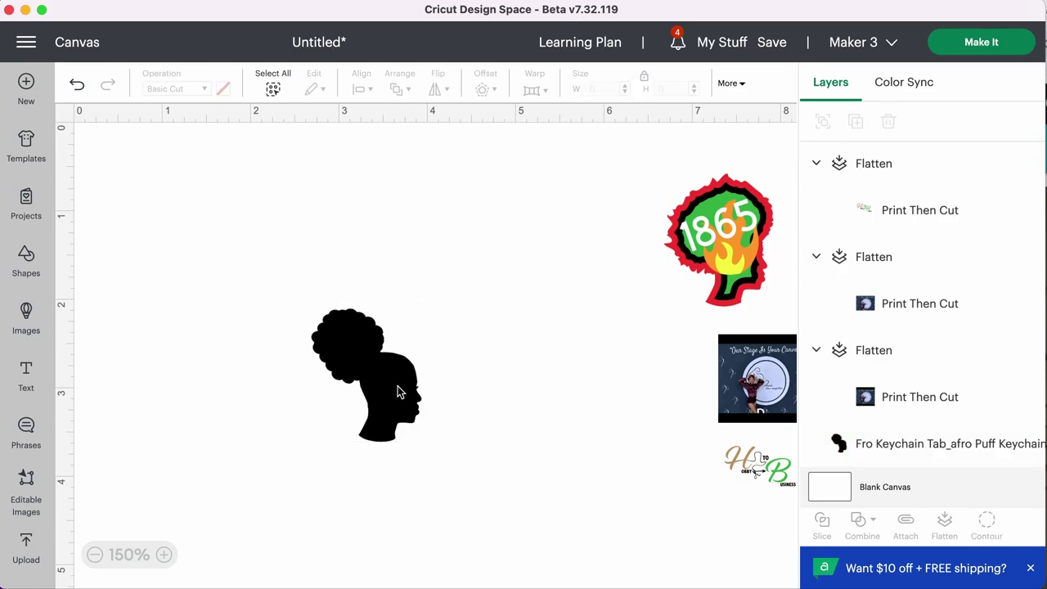
pyautogui.click(27, 375)
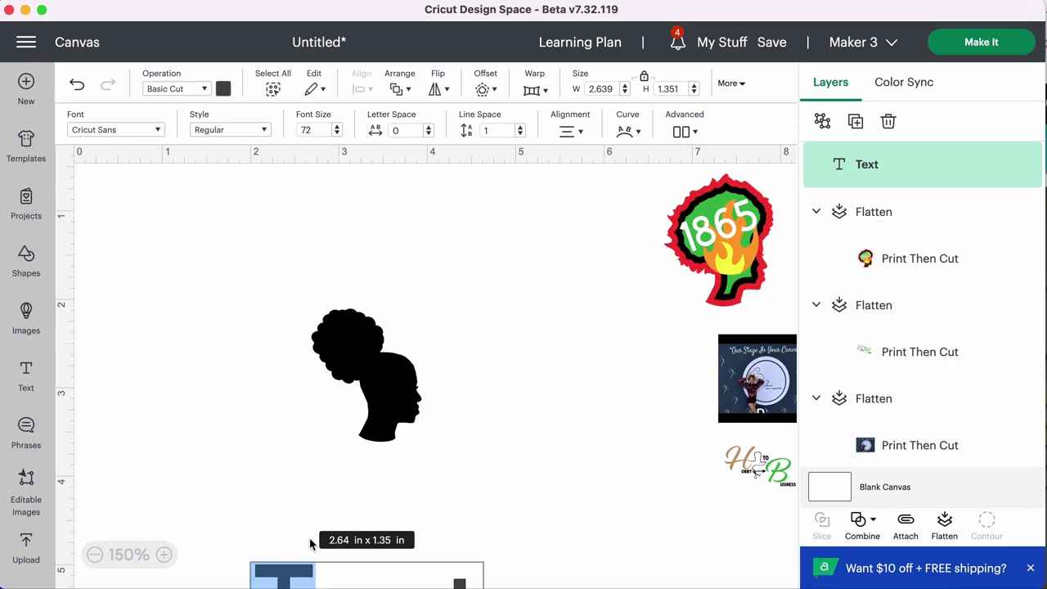
pyautogui.click(320, 488)
pyautogui.moveTo(296, 577); pyautogui.dragTo(246, 382)
pyautogui.doubleClick(234, 413)
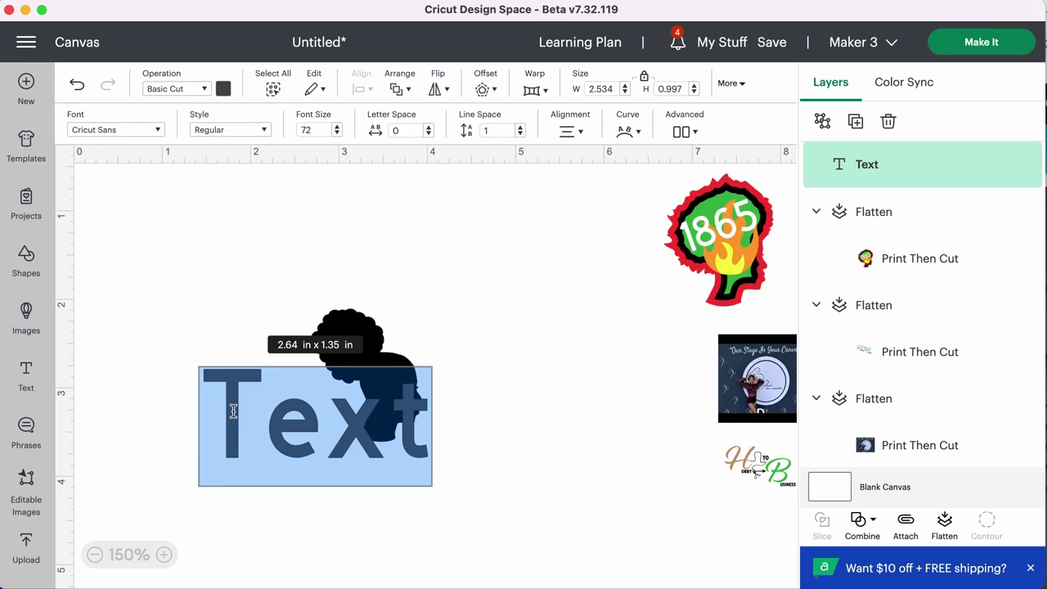
pyautogui.write('QUEEN')
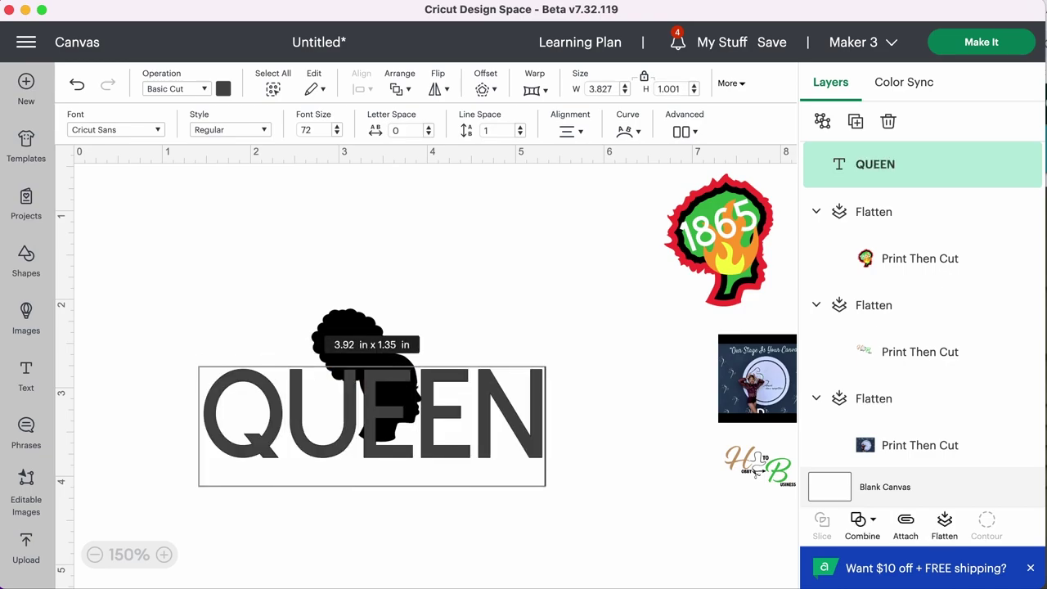
pyautogui.click(177, 382)
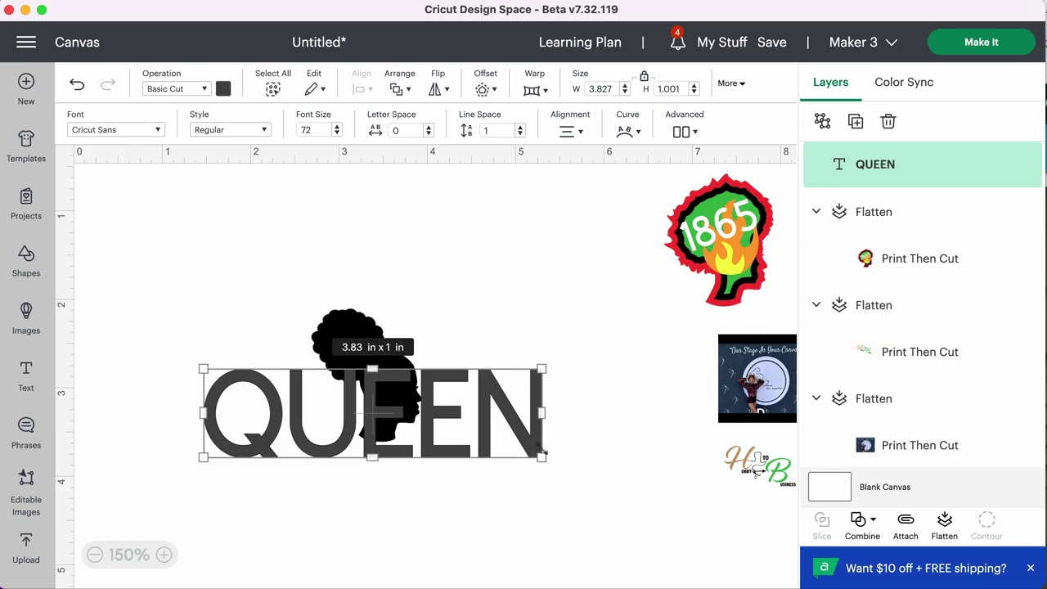
pyautogui.moveTo(543, 452); pyautogui.dragTo(317, 399)
# Set QUEEN's font to DTC Honey Syrup from the bookmarked fonts
pyautogui.click(159, 131)
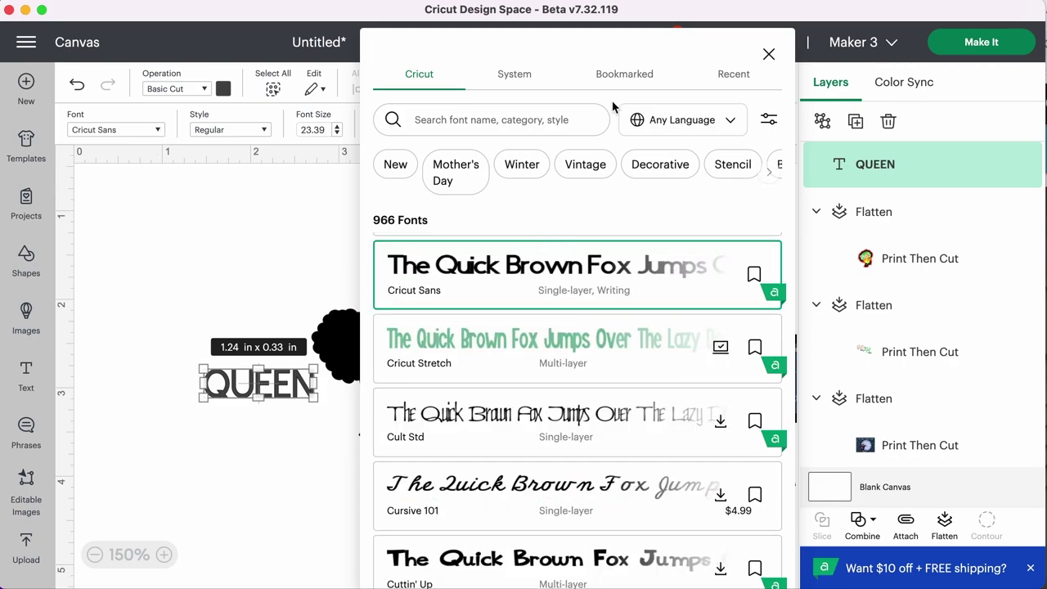
pyautogui.click(624, 76)
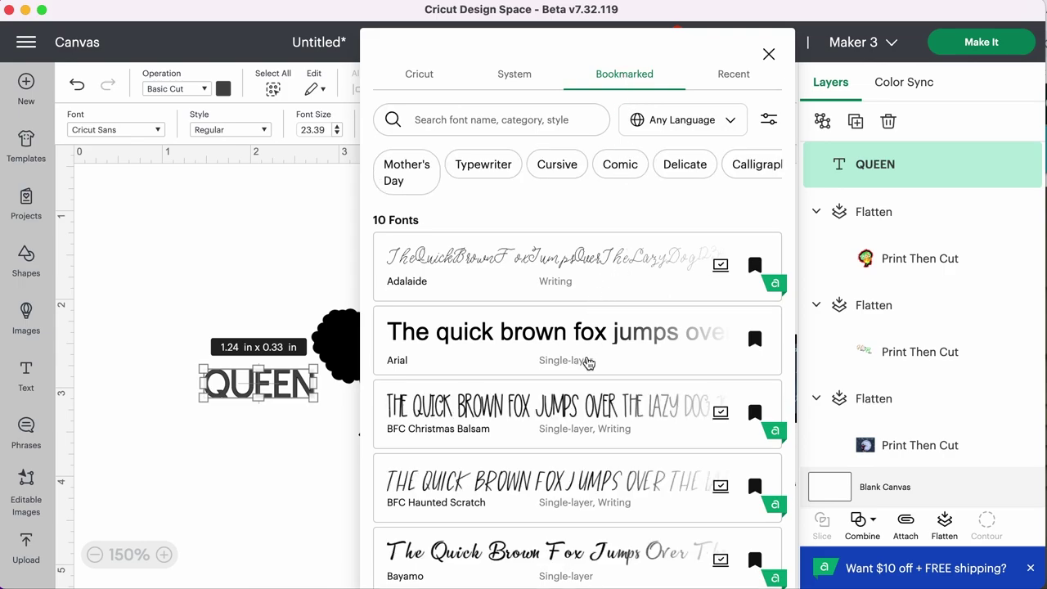
pyautogui.scroll(-5, 588, 363)
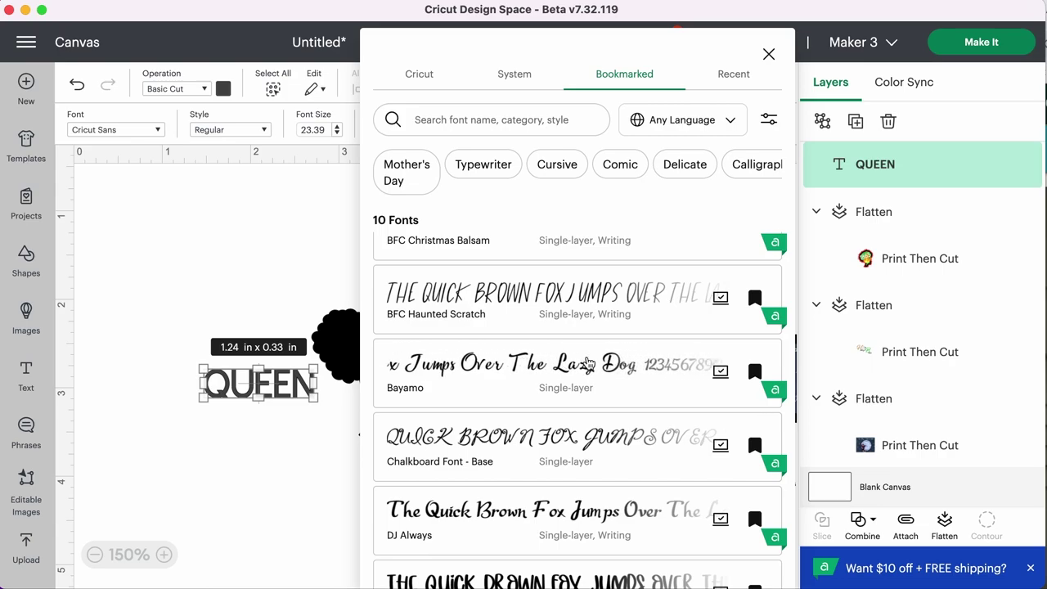
pyautogui.click(491, 376)
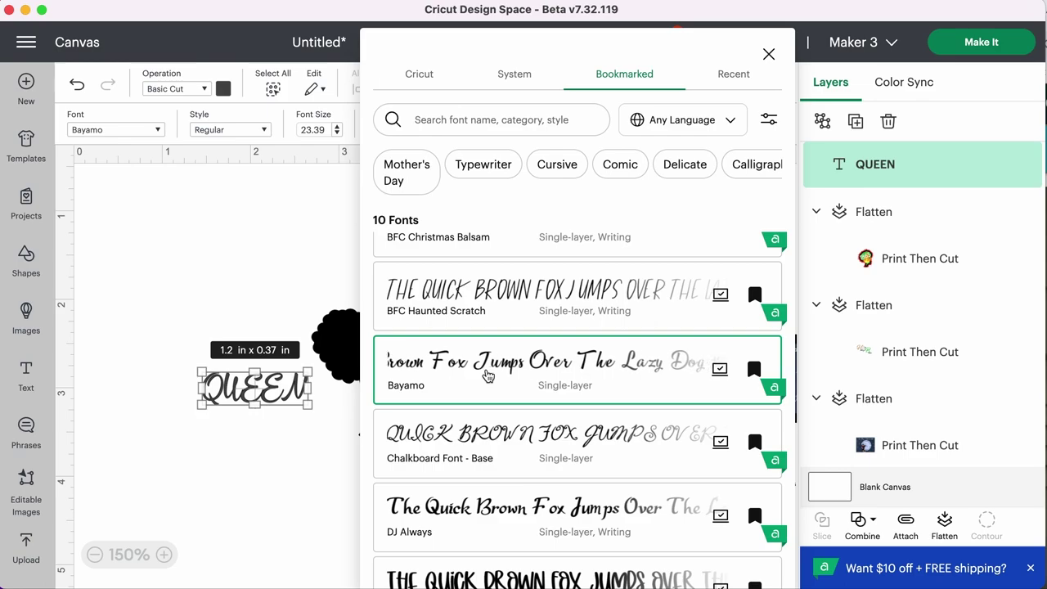
pyautogui.click(475, 511)
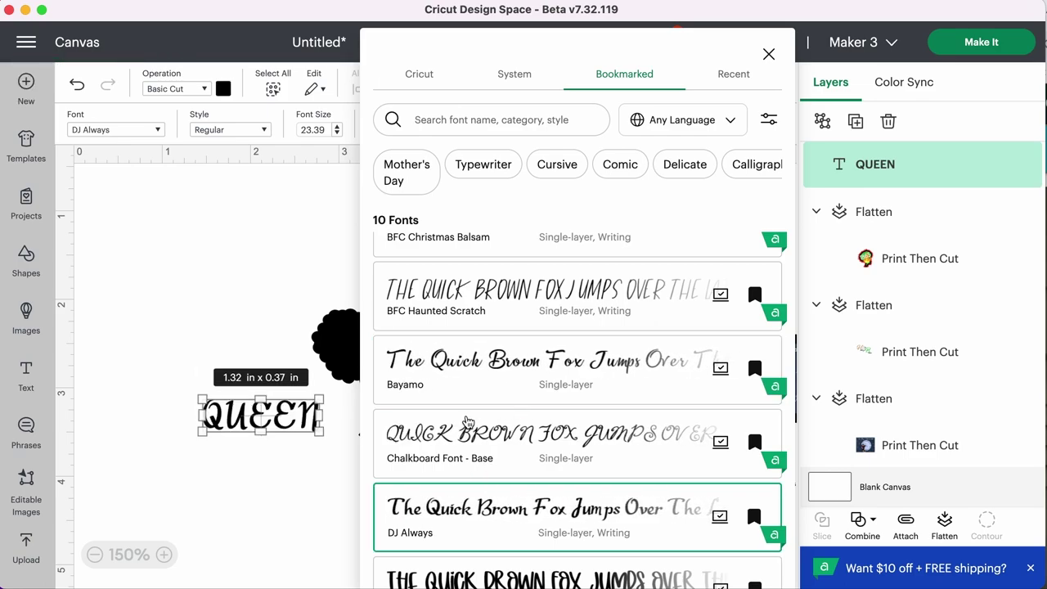
pyautogui.scroll(-3, 460, 442)
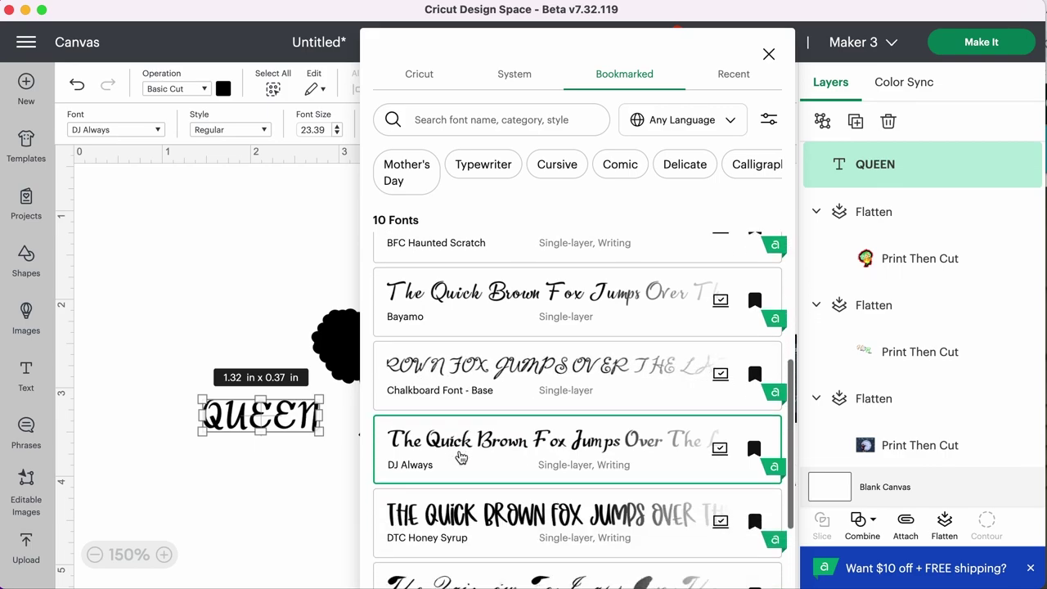
pyautogui.click(459, 456)
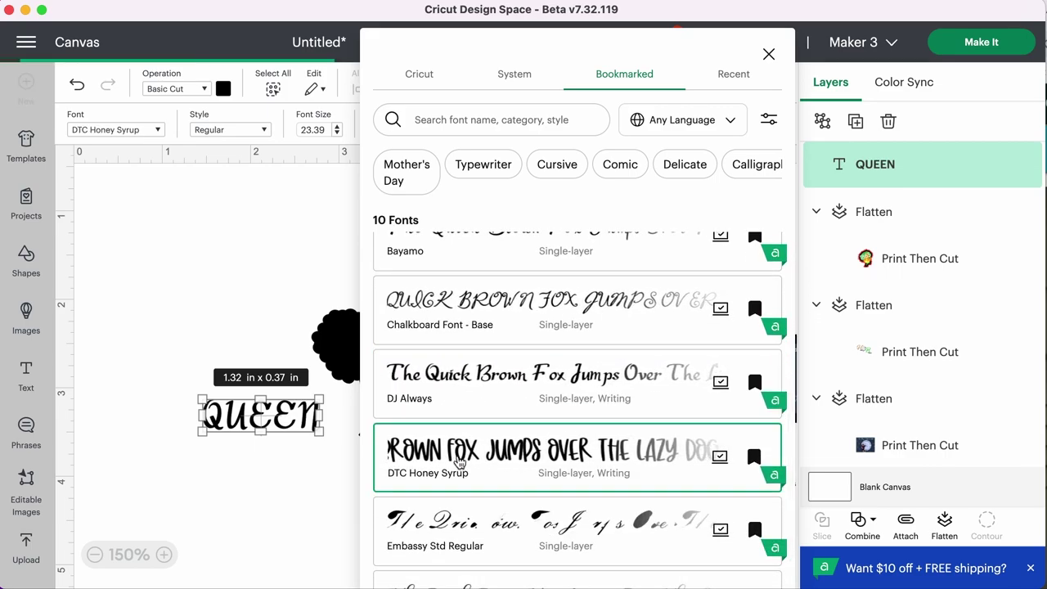
# Resize the QUEEN text to about 0.78 in wide
pyautogui.click(277, 458)
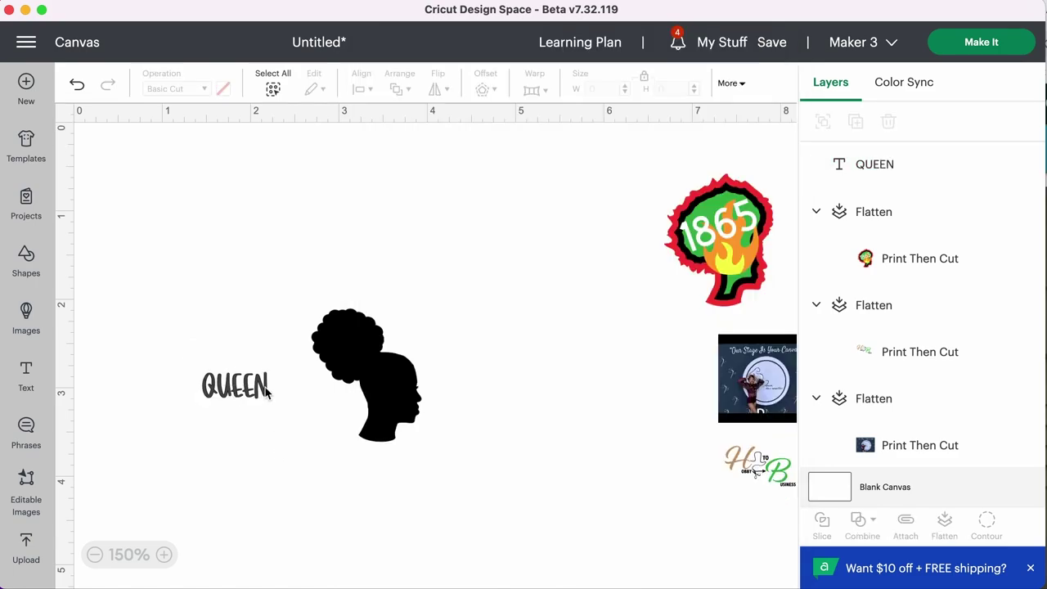
pyautogui.click(261, 391)
pyautogui.moveTo(270, 400); pyautogui.dragTo(374, 370)
pyautogui.click(240, 454)
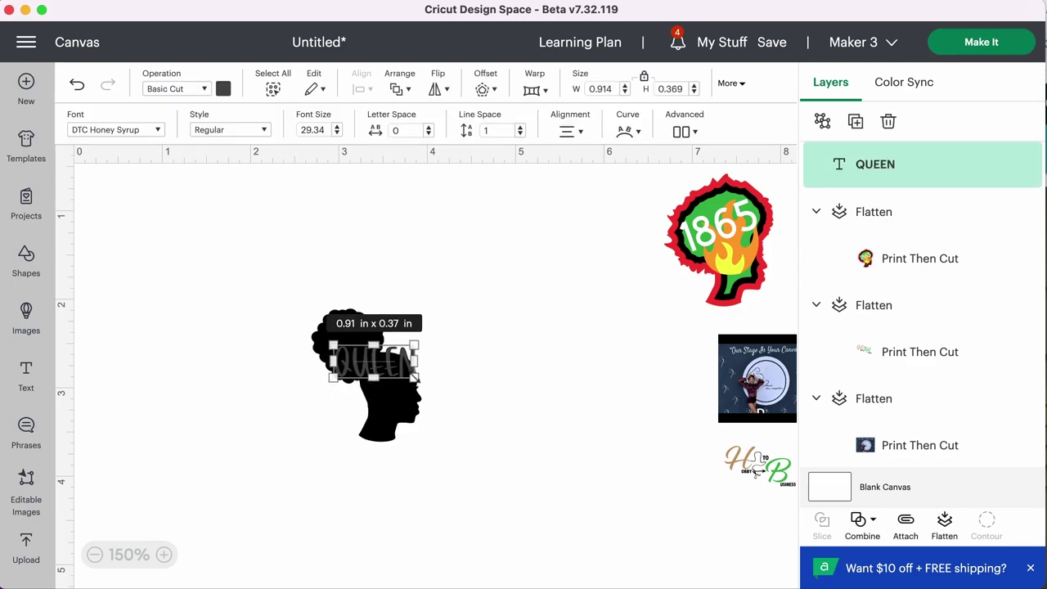
pyautogui.moveTo(414, 376); pyautogui.dragTo(402, 371)
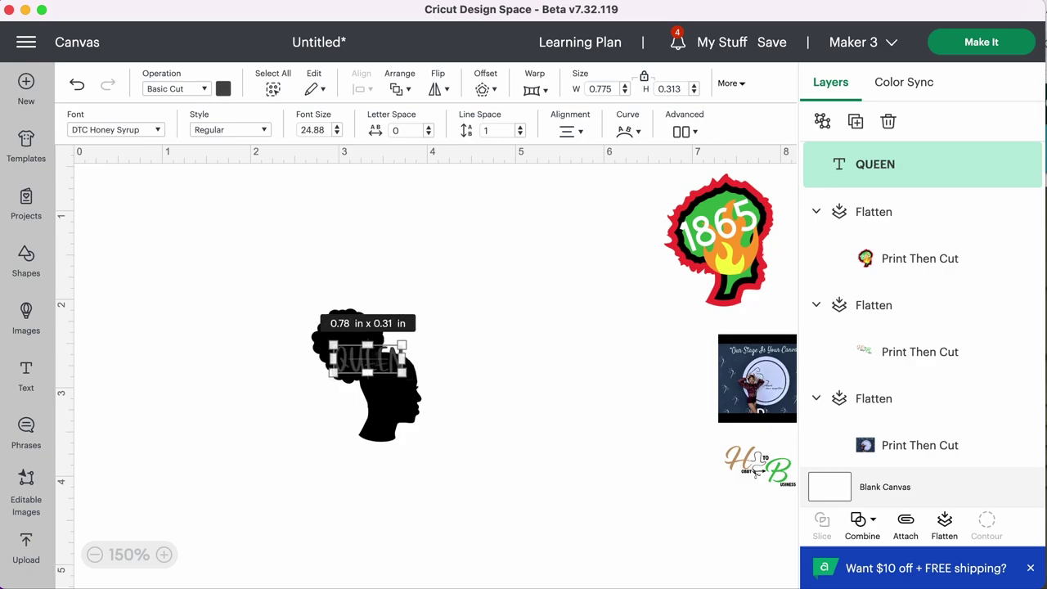
pyautogui.click(283, 409)
# Move QUEEN onto the afro puff's head and tilt it about 30° clockwise
pyautogui.moveTo(345, 368); pyautogui.dragTo(355, 382)
pyautogui.moveTo(420, 396); pyautogui.dragTo(392, 386)
pyautogui.click(329, 406)
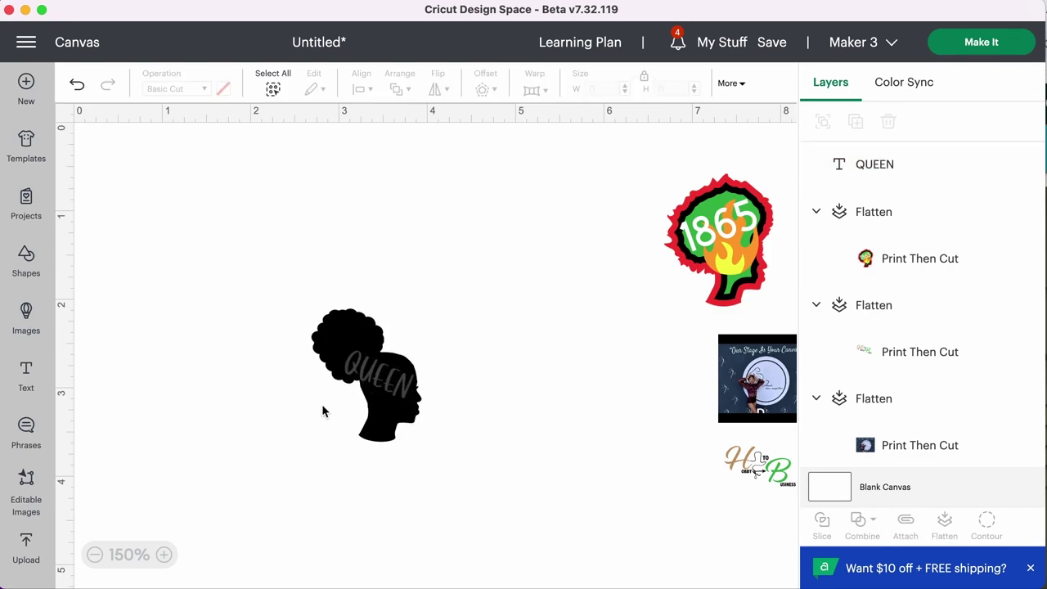
pyautogui.click(365, 376)
pyautogui.moveTo(364, 376); pyautogui.dragTo(358, 373)
# Shrink QUEEN slightly to about 0.58 x 0.24 in to fit the head
pyautogui.click(330, 412)
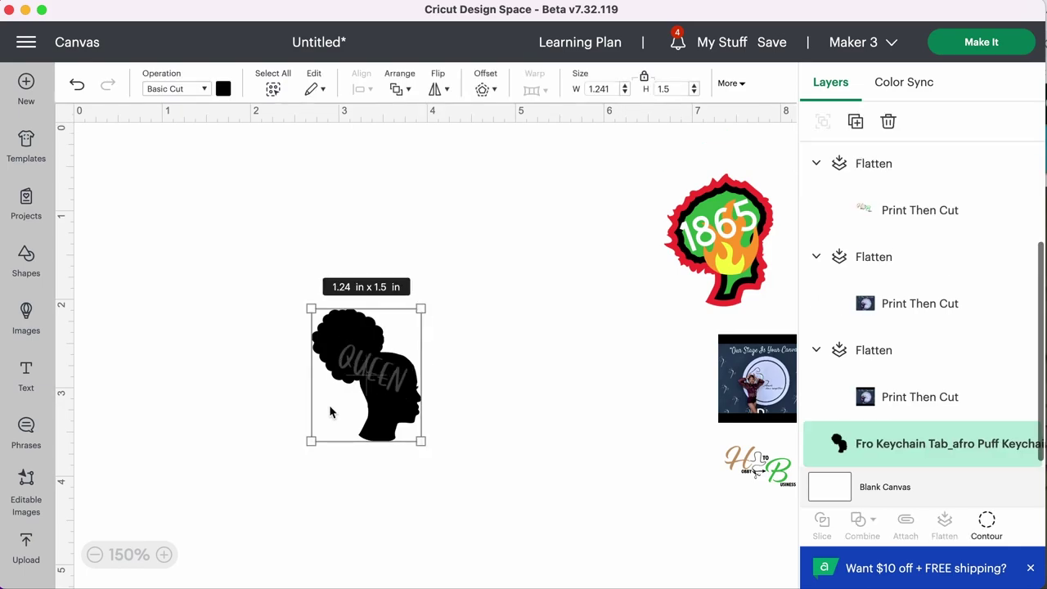
pyautogui.click(282, 494)
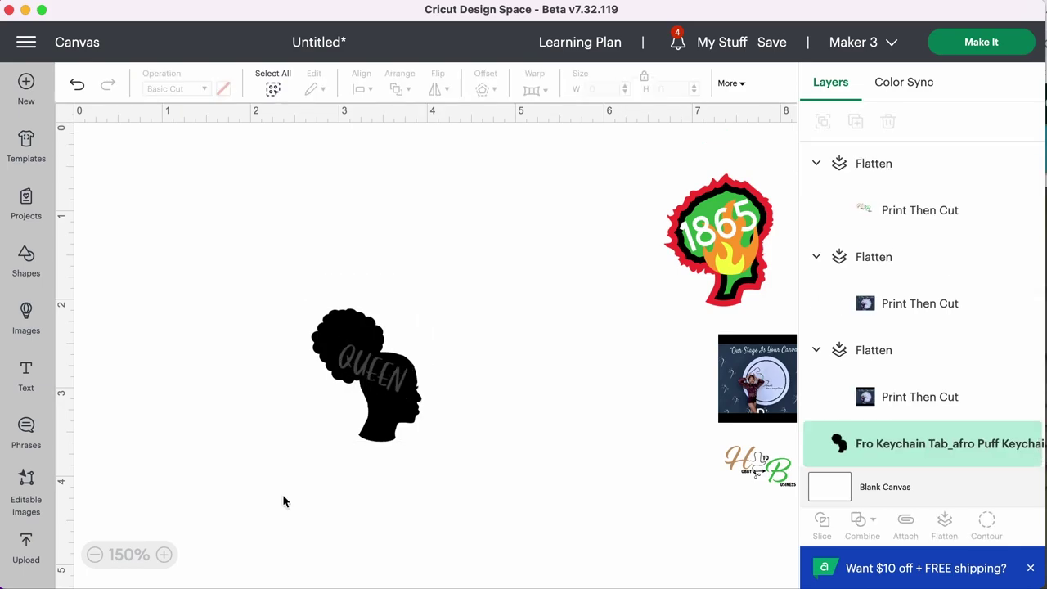
pyautogui.click(398, 390)
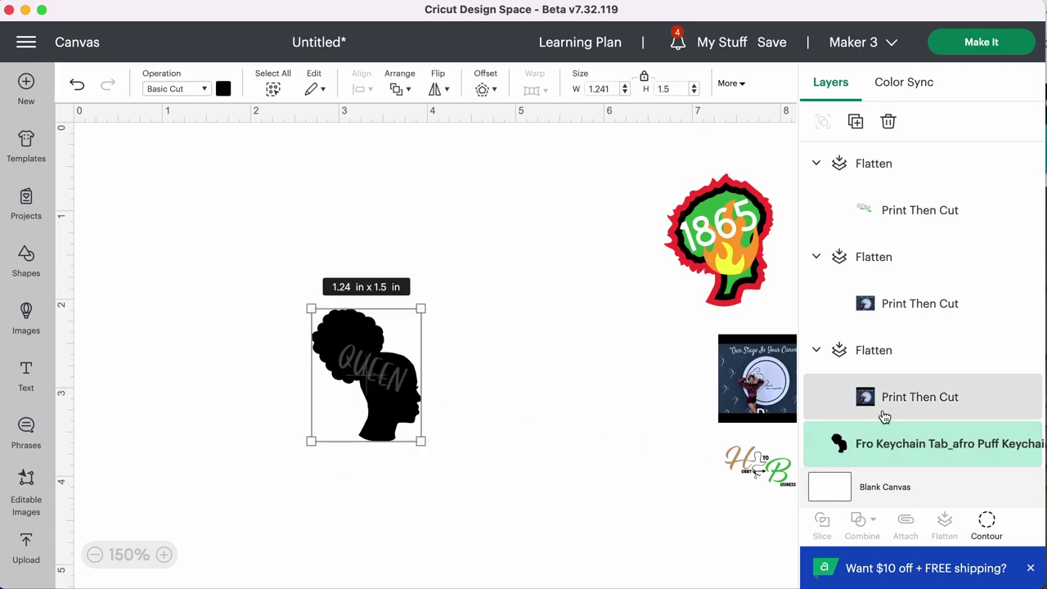
pyautogui.scroll(-2, 881, 416)
pyautogui.scroll(5, 882, 417)
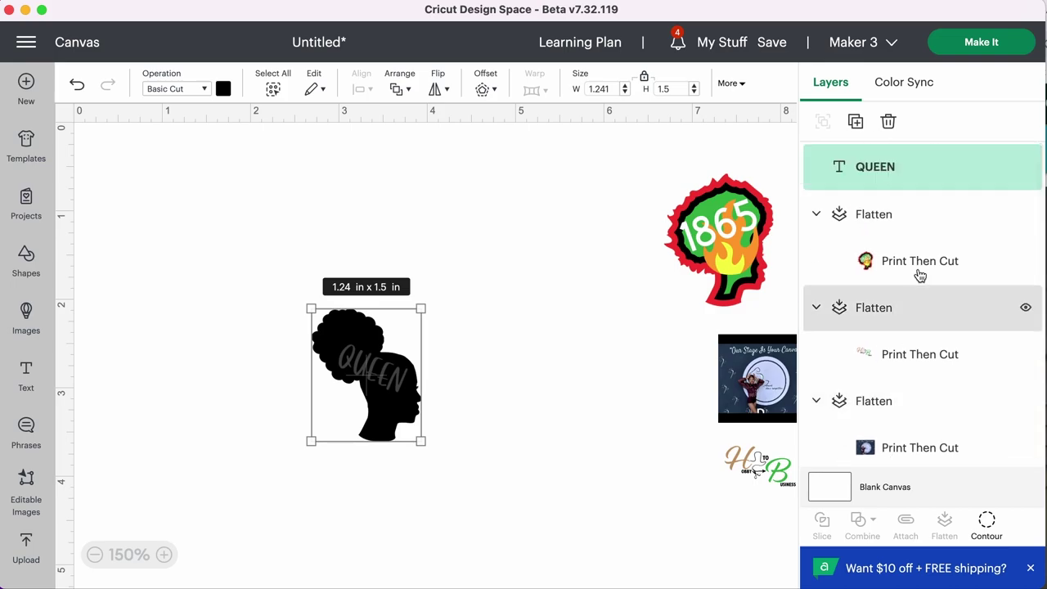
pyautogui.click(470, 432)
pyautogui.click(978, 170)
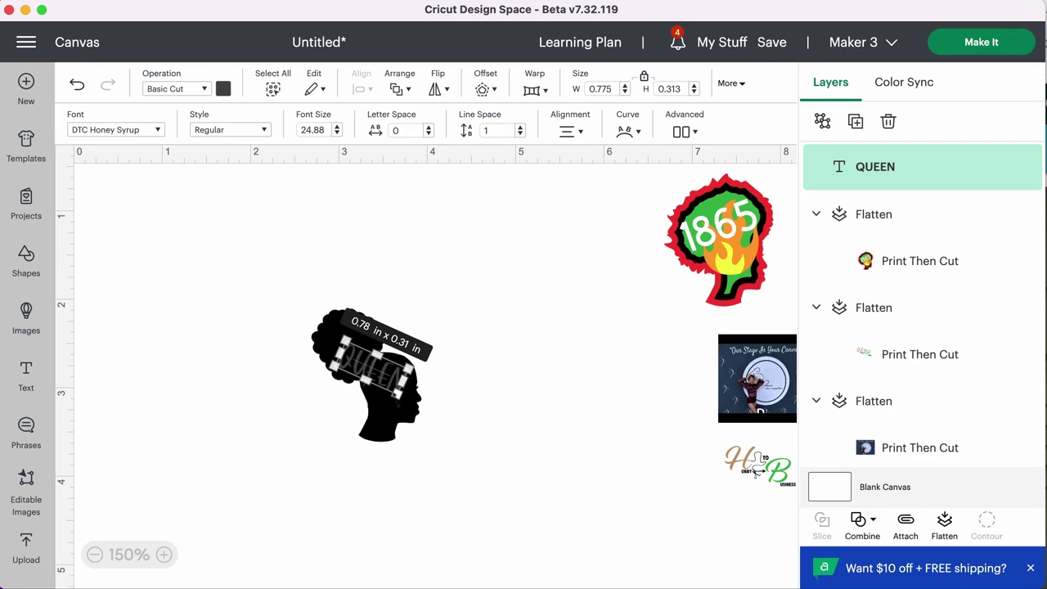
pyautogui.moveTo(398, 393); pyautogui.dragTo(386, 381)
pyautogui.click(308, 434)
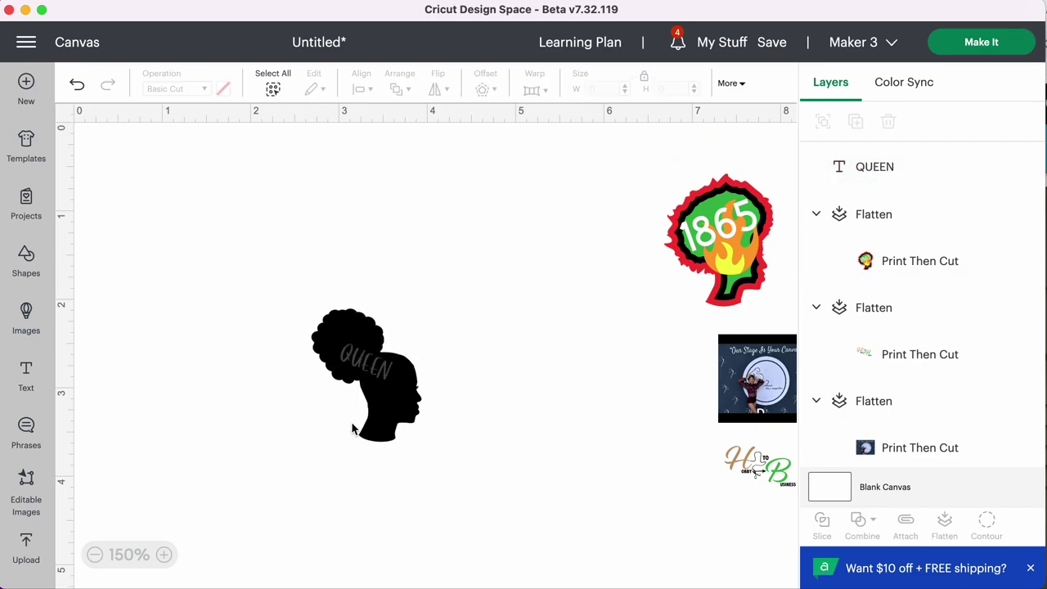
# Add a LOVE text about 0.43 x 0.24 in on the afro puff's face below QUEEN
pyautogui.click(27, 376)
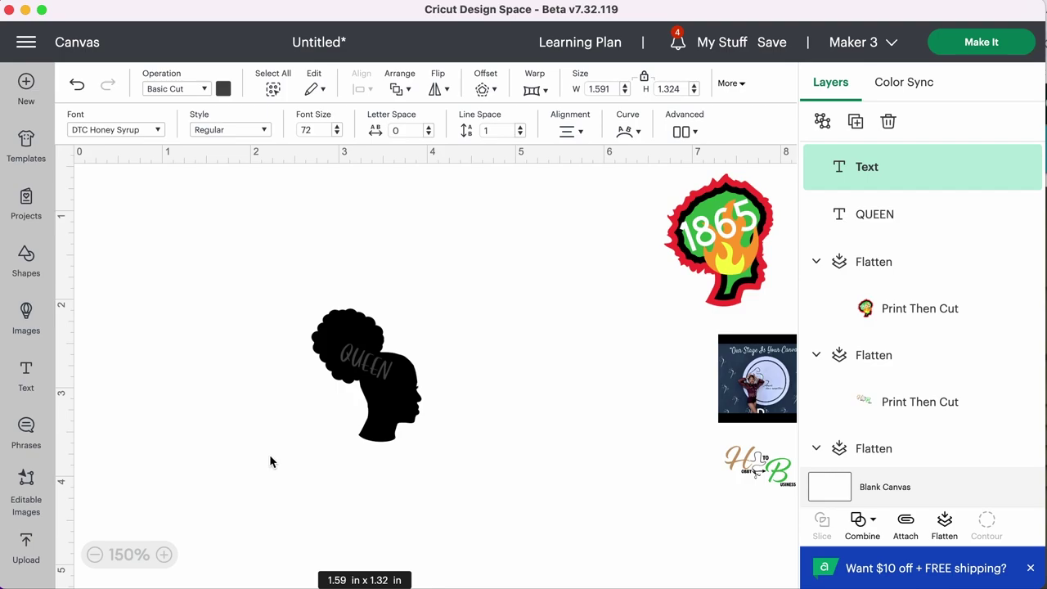
pyautogui.scroll(-2, 270, 458)
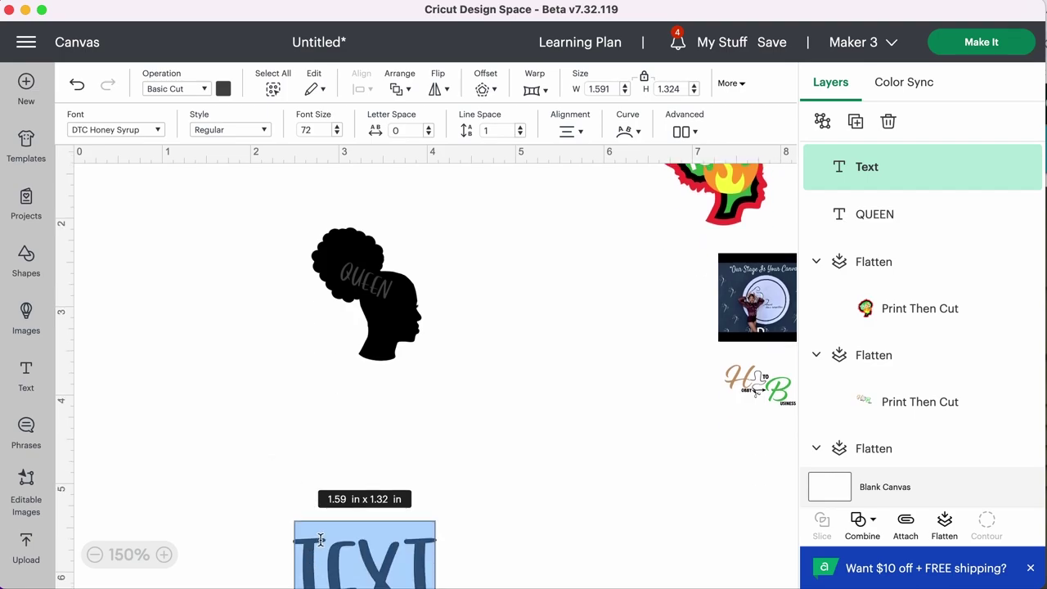
pyautogui.write('LOVE')
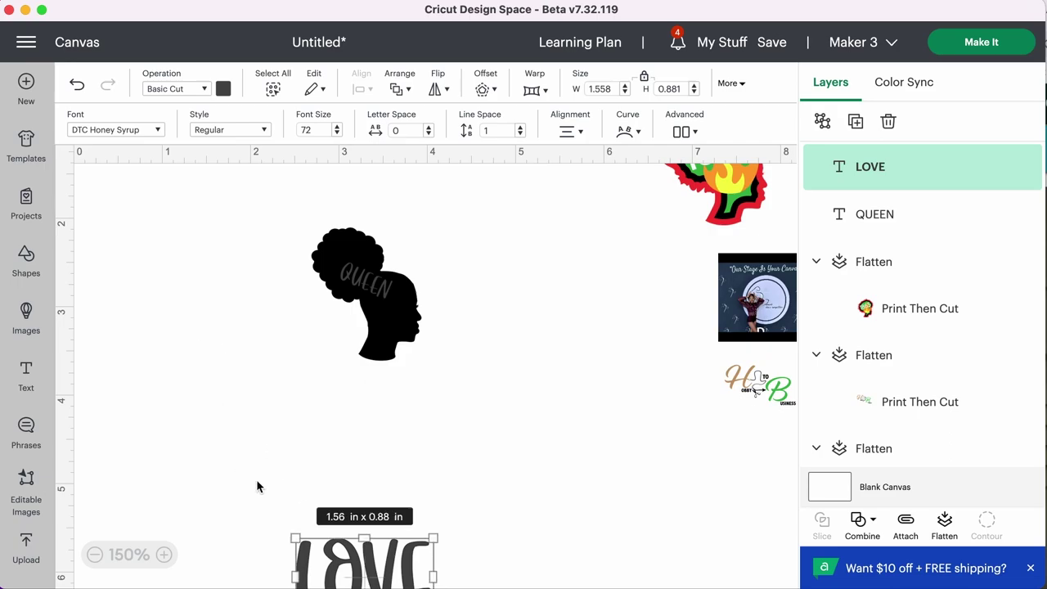
pyautogui.moveTo(319, 561); pyautogui.dragTo(273, 348)
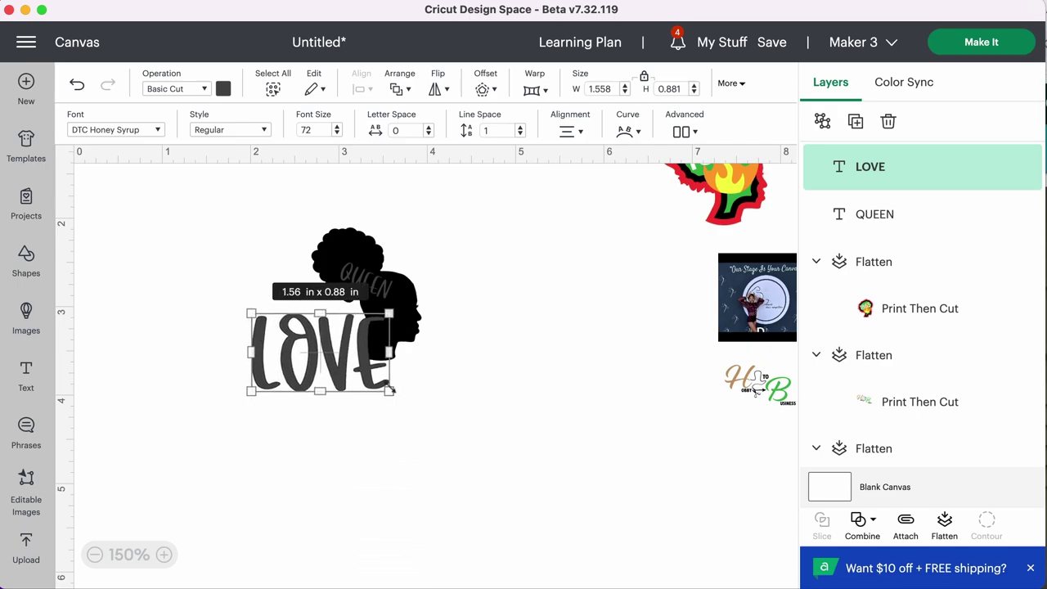
pyautogui.moveTo(391, 391); pyautogui.dragTo(385, 328)
pyautogui.click(256, 395)
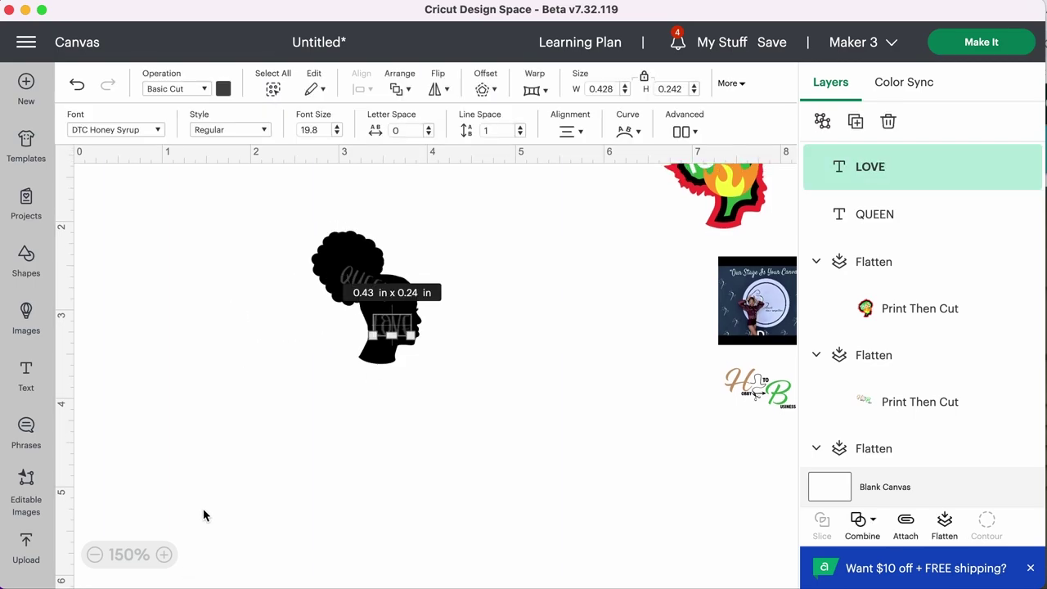
pyautogui.scroll(3, 203, 503)
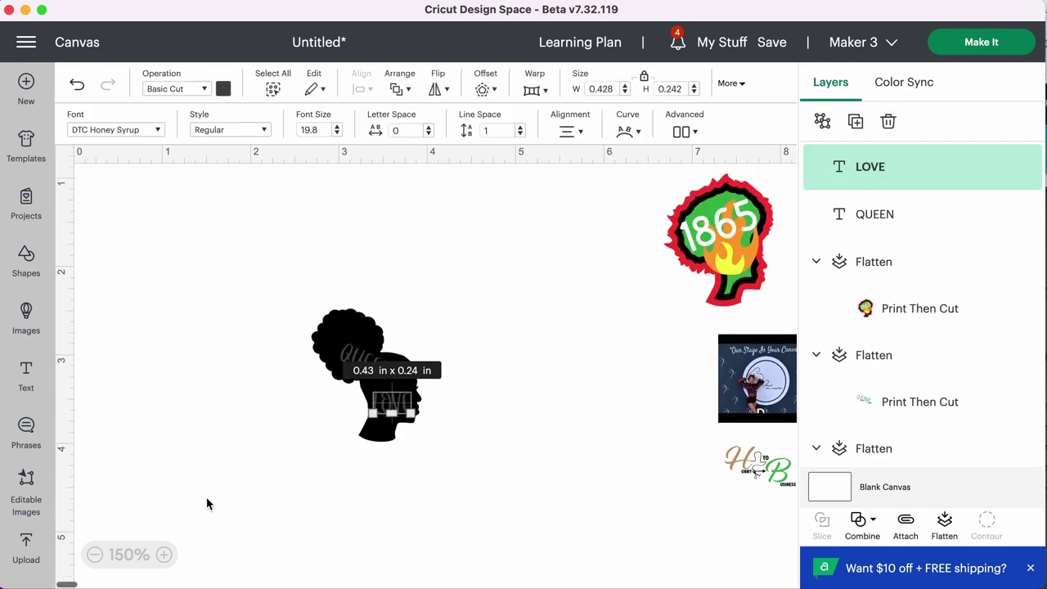
pyautogui.click(263, 466)
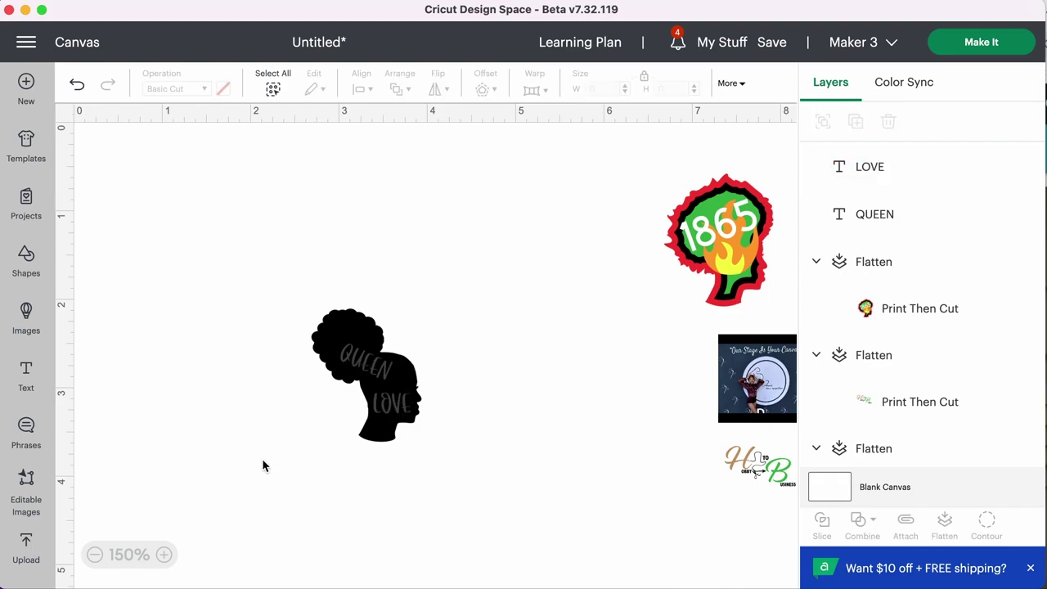
pyautogui.click(391, 410)
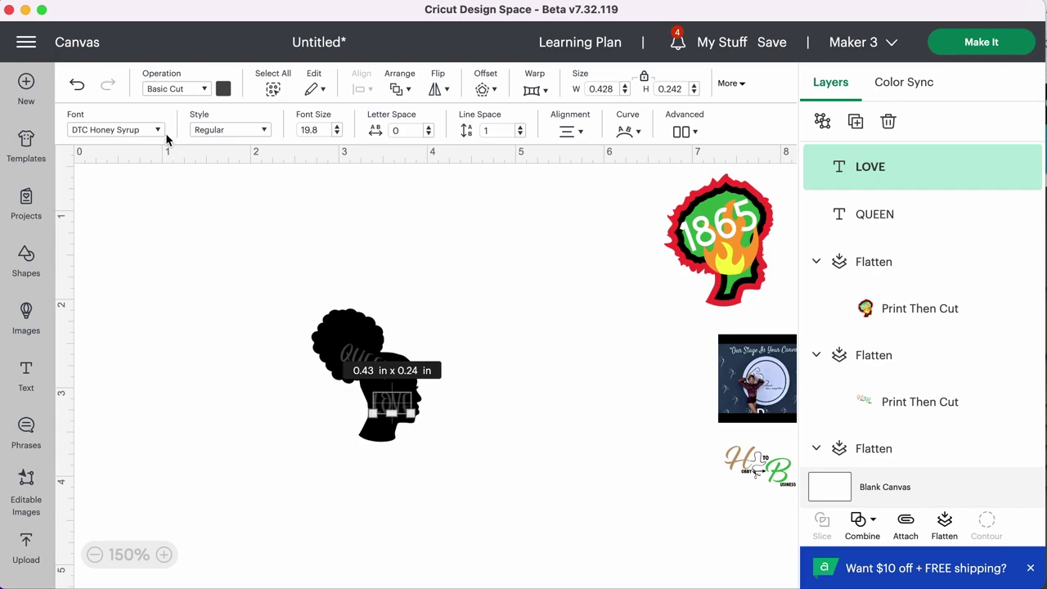
# Colour the LOVE text red
pyautogui.click(223, 88)
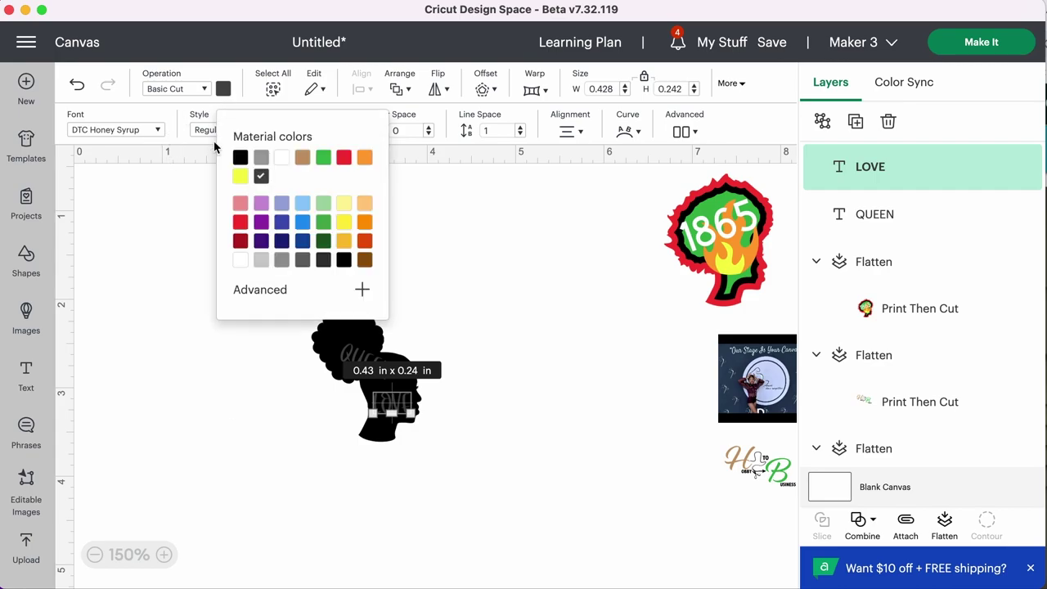
pyautogui.click(344, 157)
pyautogui.click(263, 388)
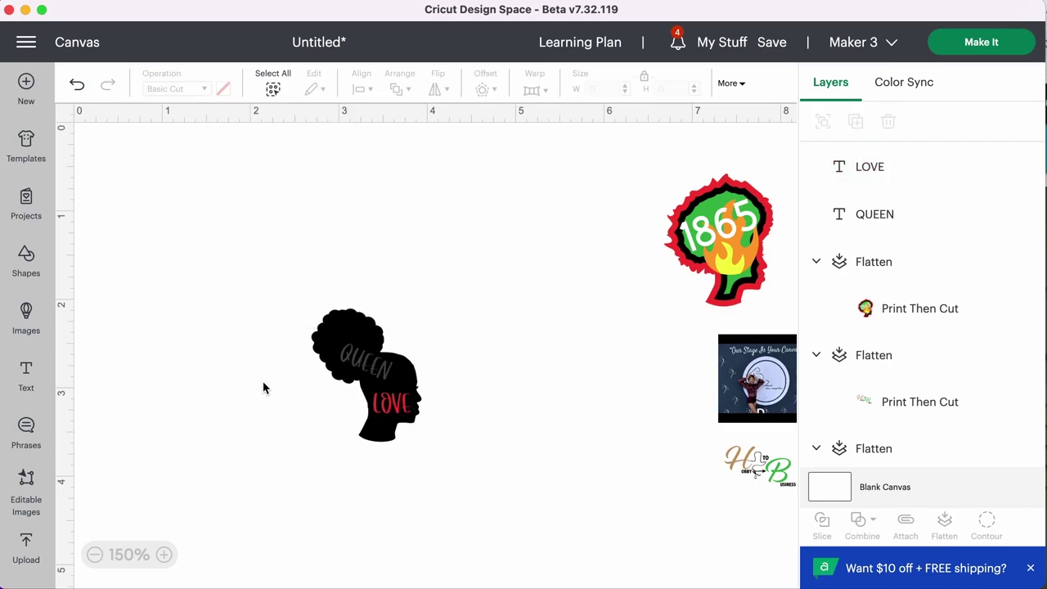
# Colour the QUEEN text yellow
pyautogui.click(361, 370)
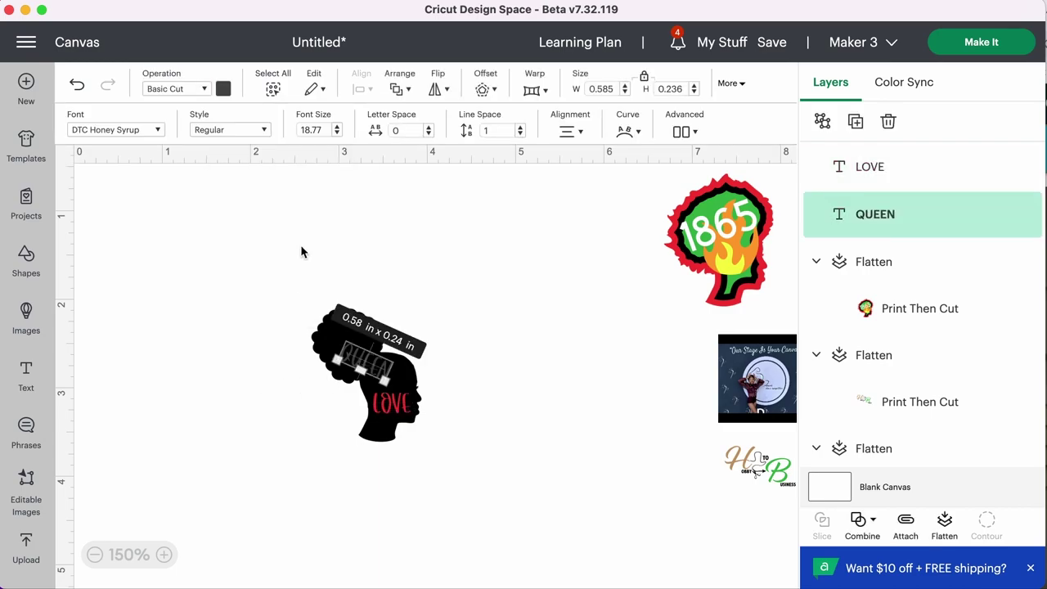
pyautogui.click(224, 88)
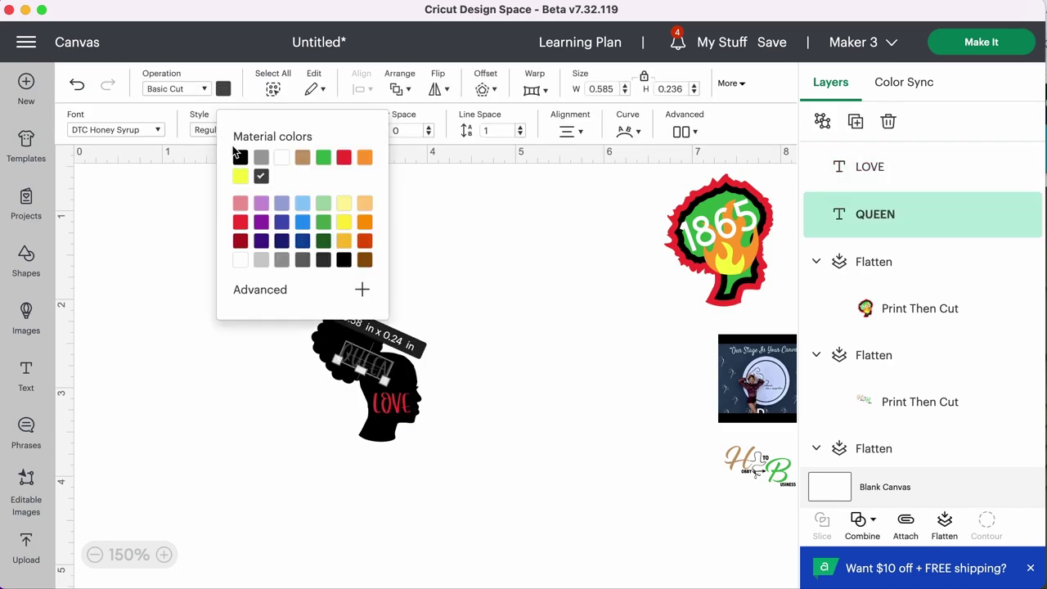
pyautogui.click(262, 243)
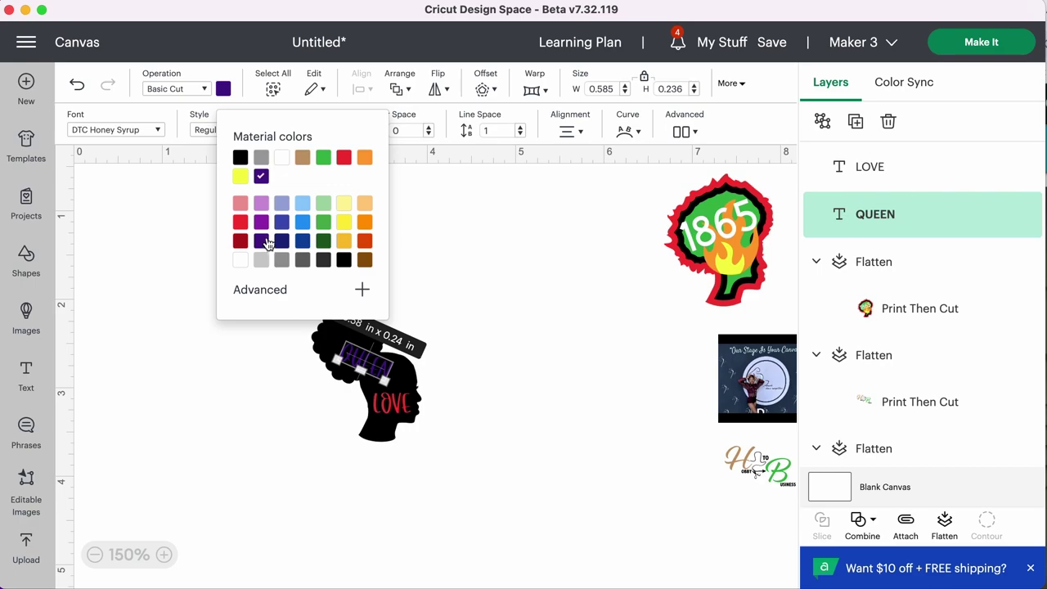
pyautogui.click(241, 178)
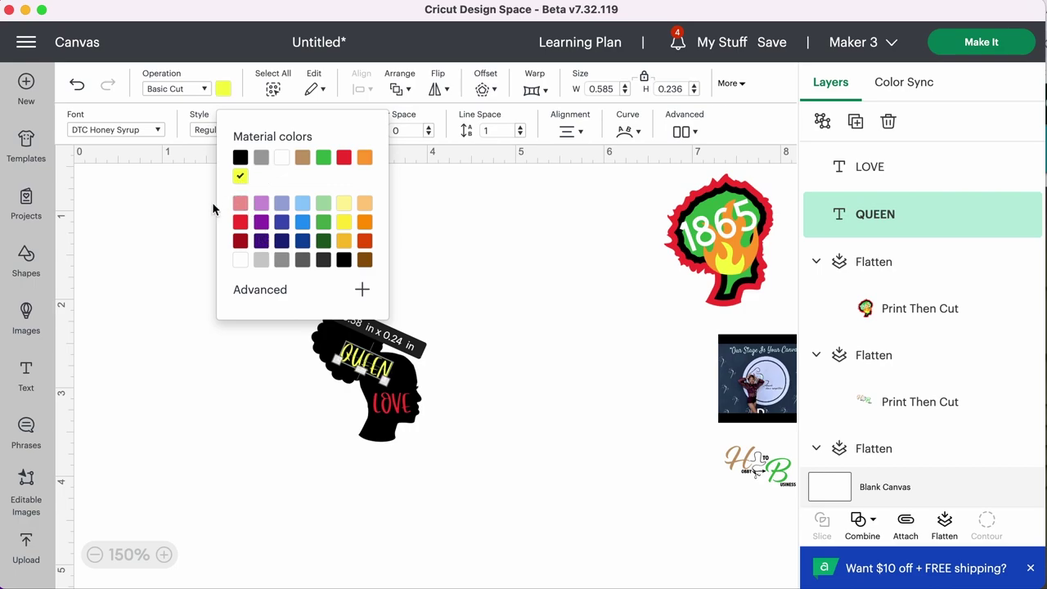
pyautogui.click(185, 282)
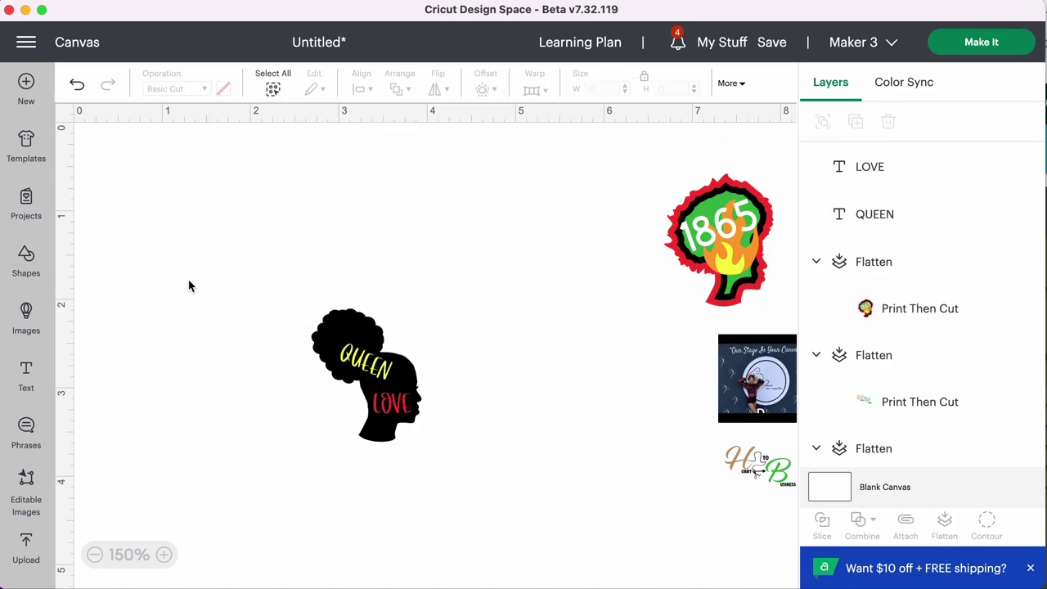
pyautogui.click(373, 368)
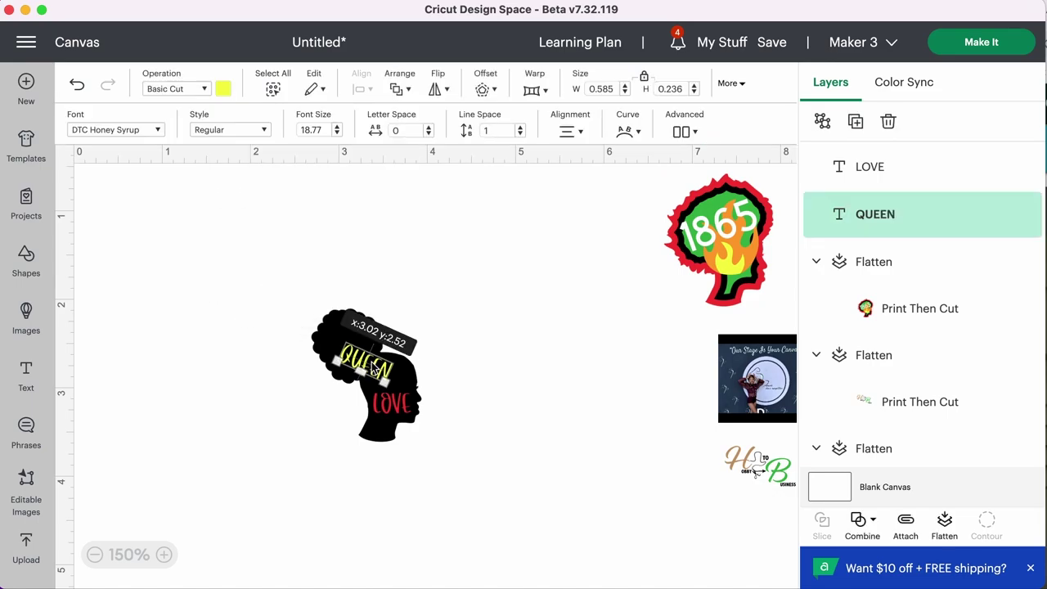
pyautogui.click(319, 423)
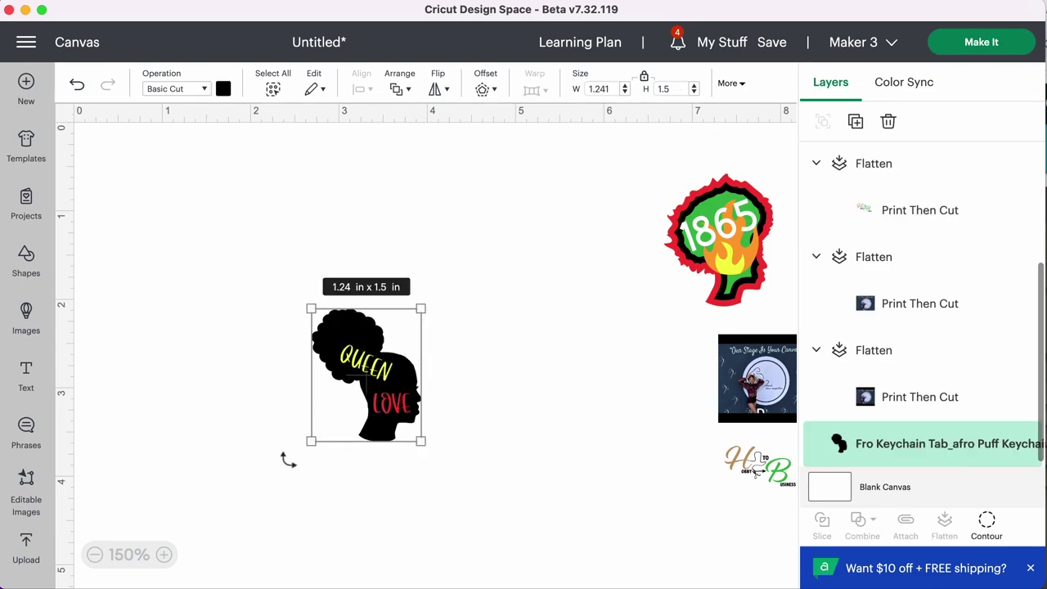
pyautogui.click(255, 456)
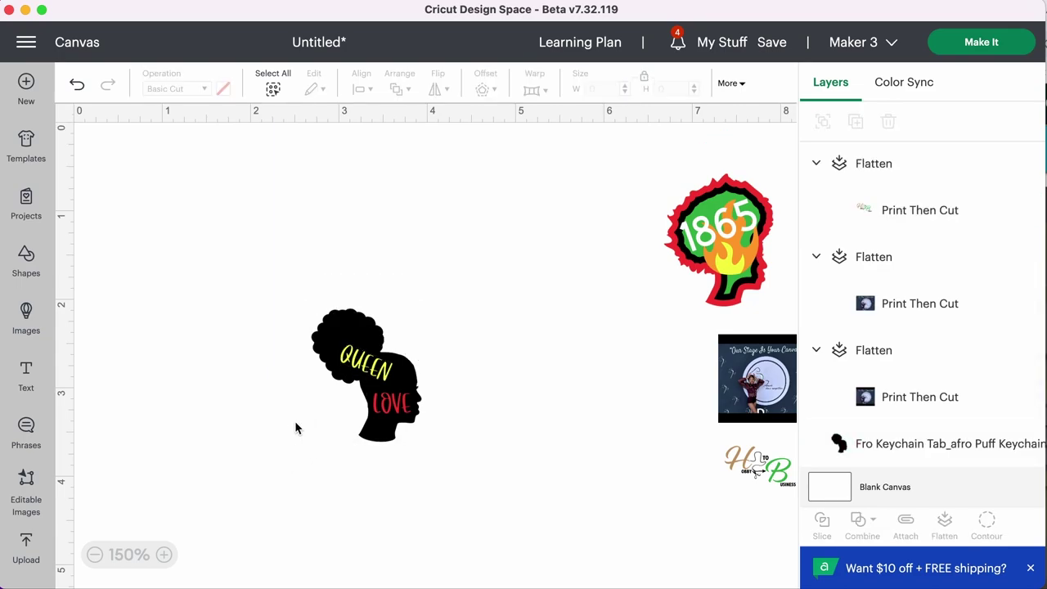
# Flatten the afro puff silhouette with the QUEEN and LOVE words into one print-then-cut image
pyautogui.moveTo(439, 483); pyautogui.dragTo(226, 249)
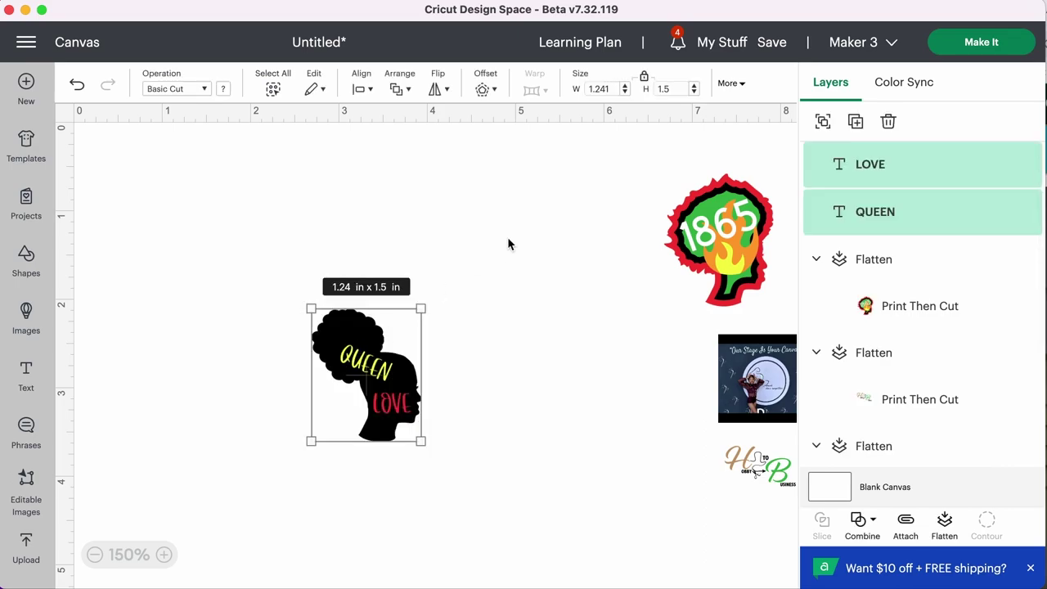
pyautogui.click(943, 525)
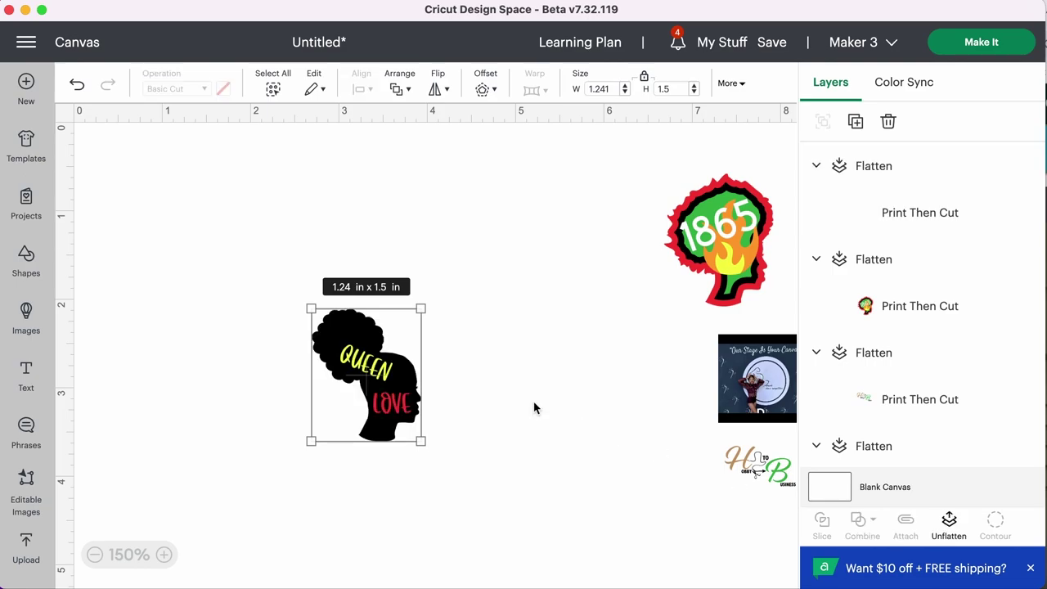
pyautogui.click(561, 388)
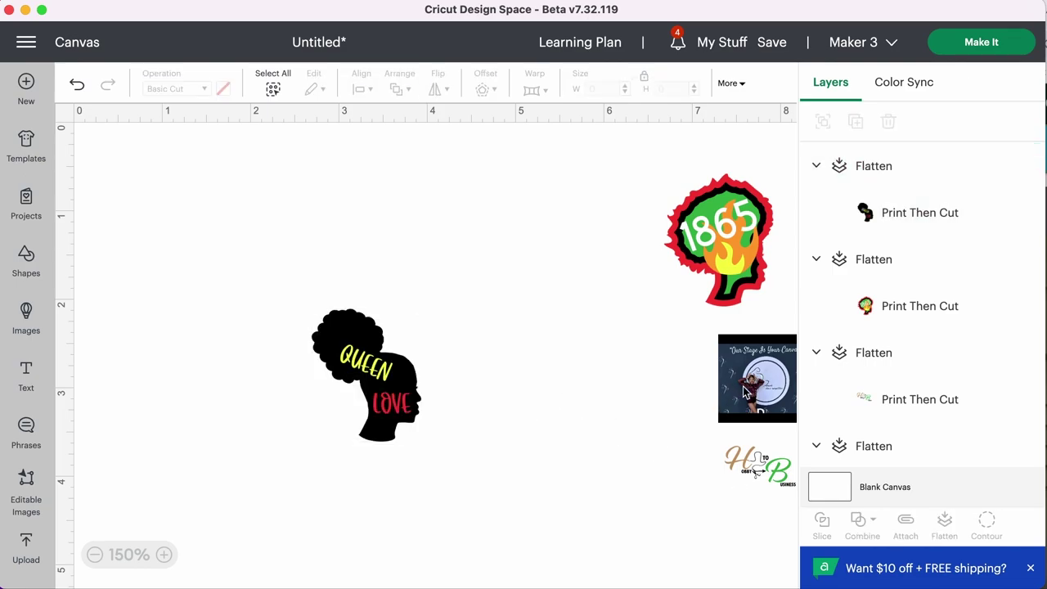
# Move the 1865 head, both photos and the logo next to the QUEEN silhouette
pyautogui.click(95, 555)
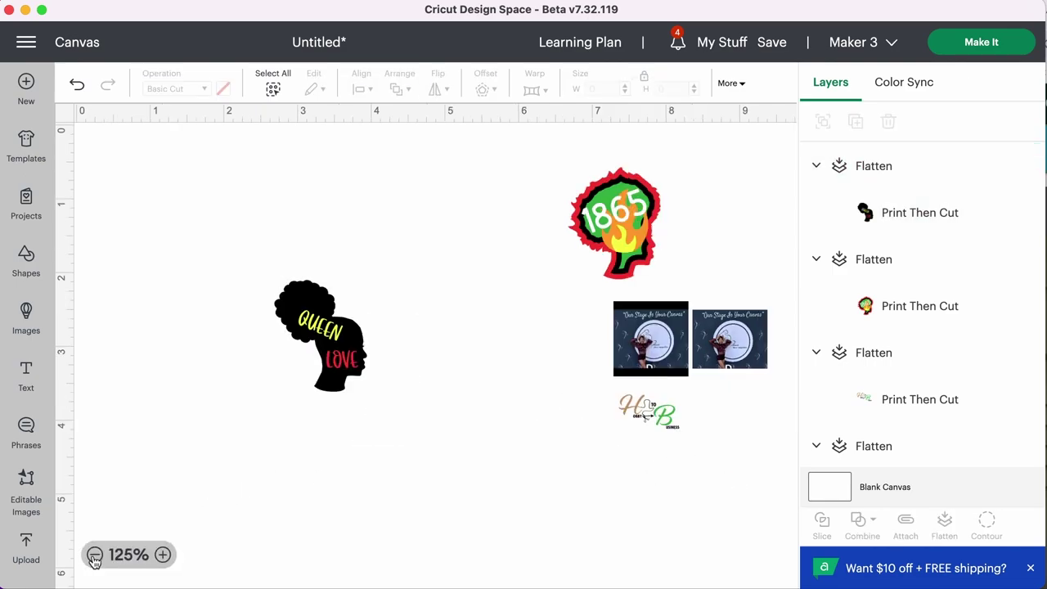
pyautogui.moveTo(728, 468); pyautogui.dragTo(442, 226)
pyautogui.moveTo(651, 342); pyautogui.dragTo(430, 355)
pyautogui.click(214, 387)
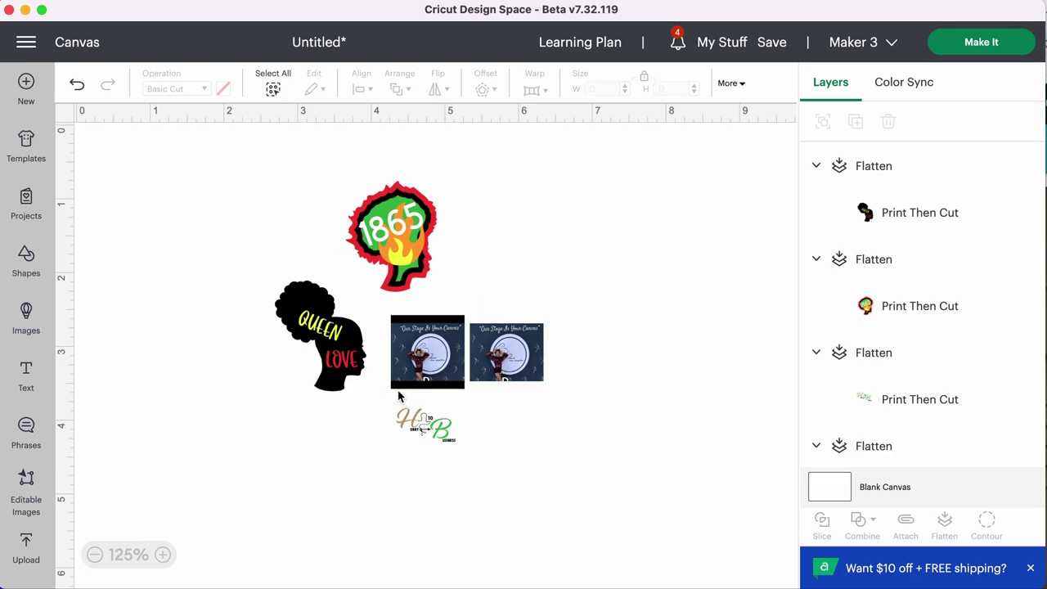
pyautogui.scroll(-1, 778, 176)
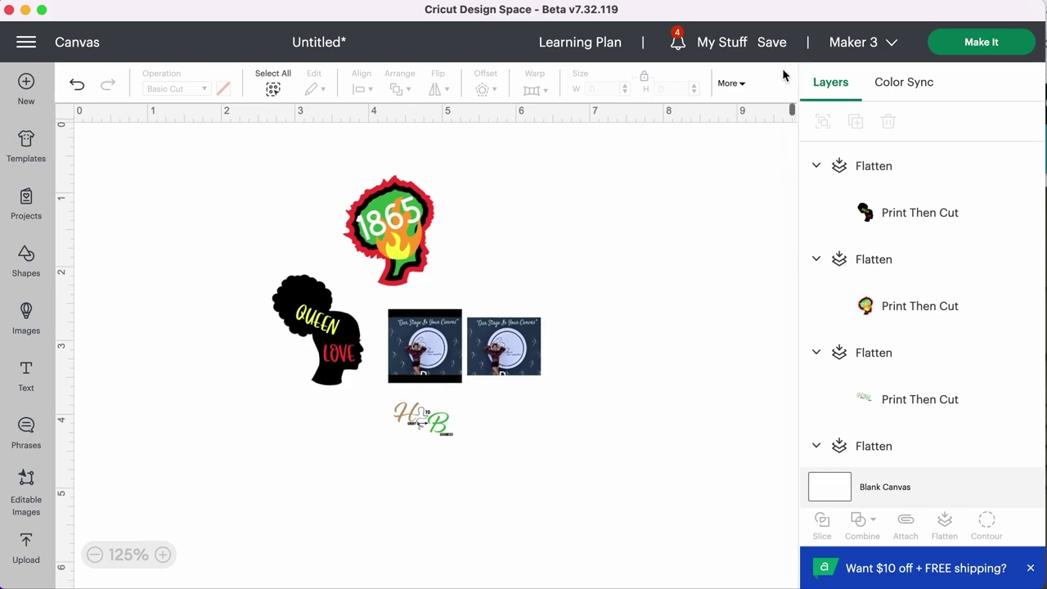
# Save the charm project under the name 'Croc Charms'
pyautogui.click(772, 45)
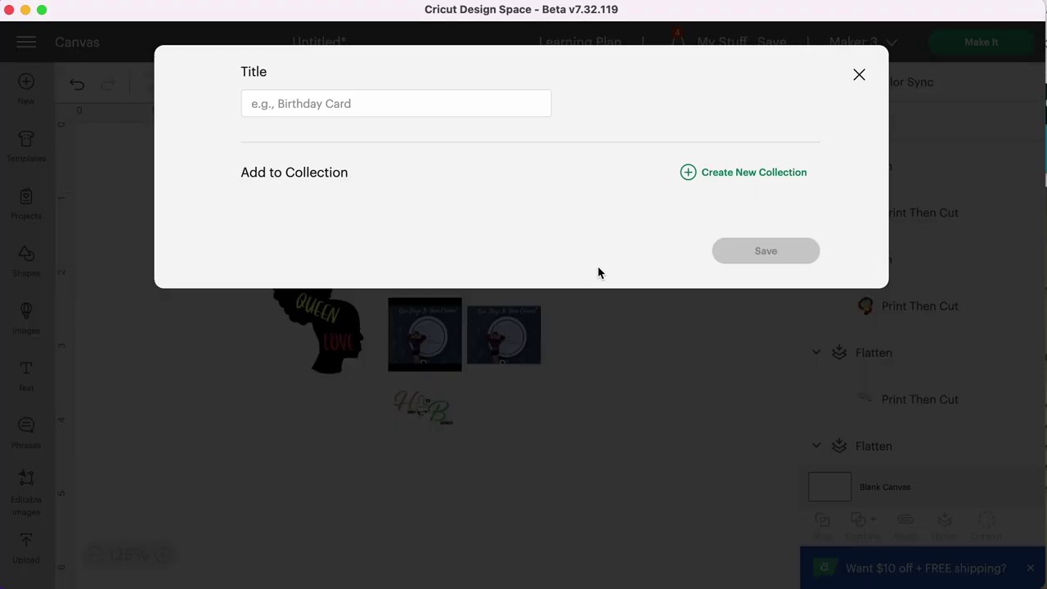
pyautogui.click(377, 107)
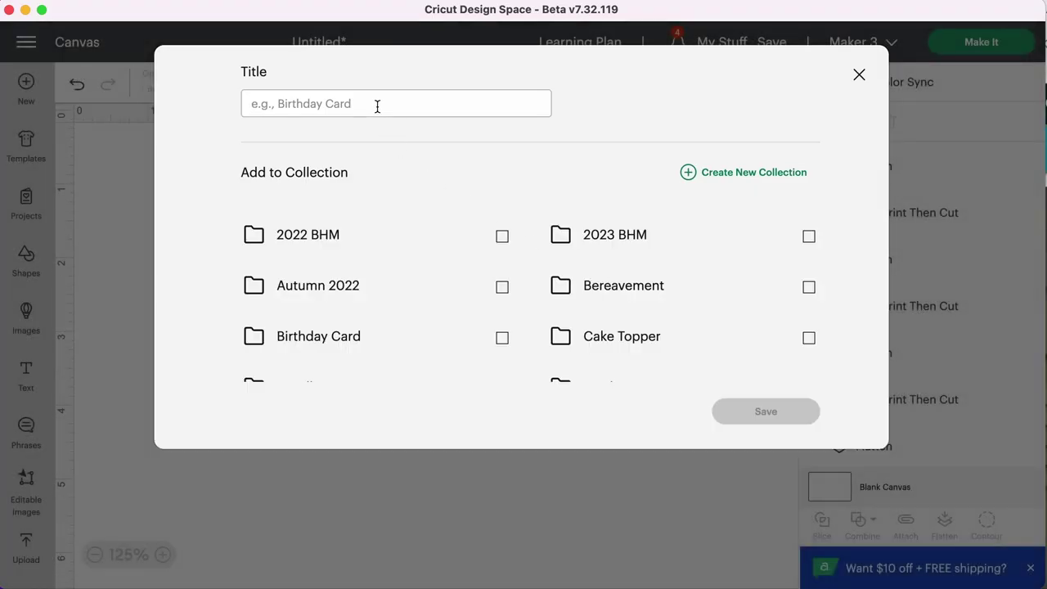
pyautogui.write('Croc Charms')
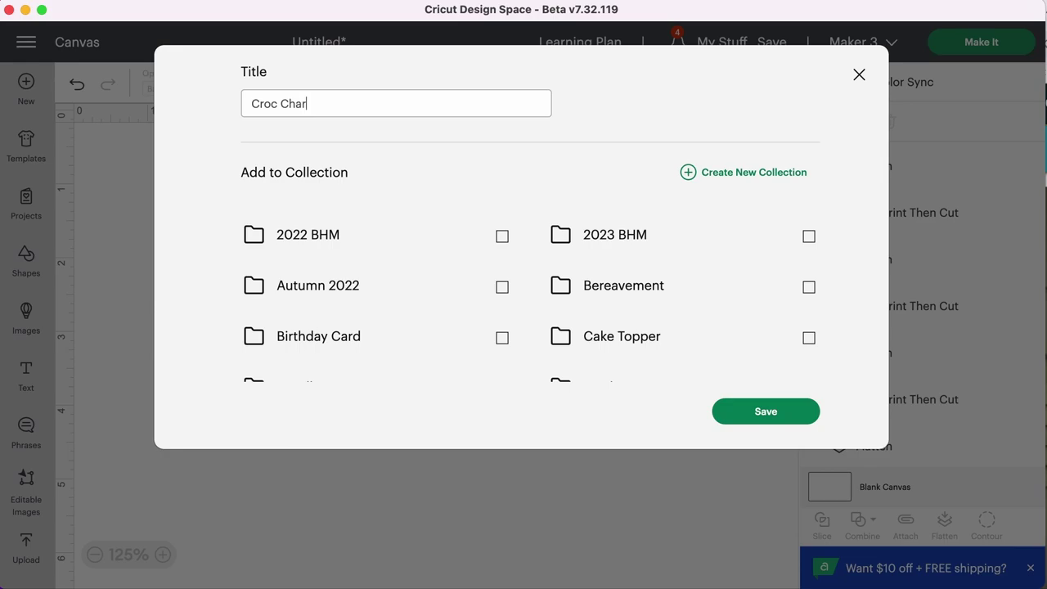
pyautogui.click(788, 419)
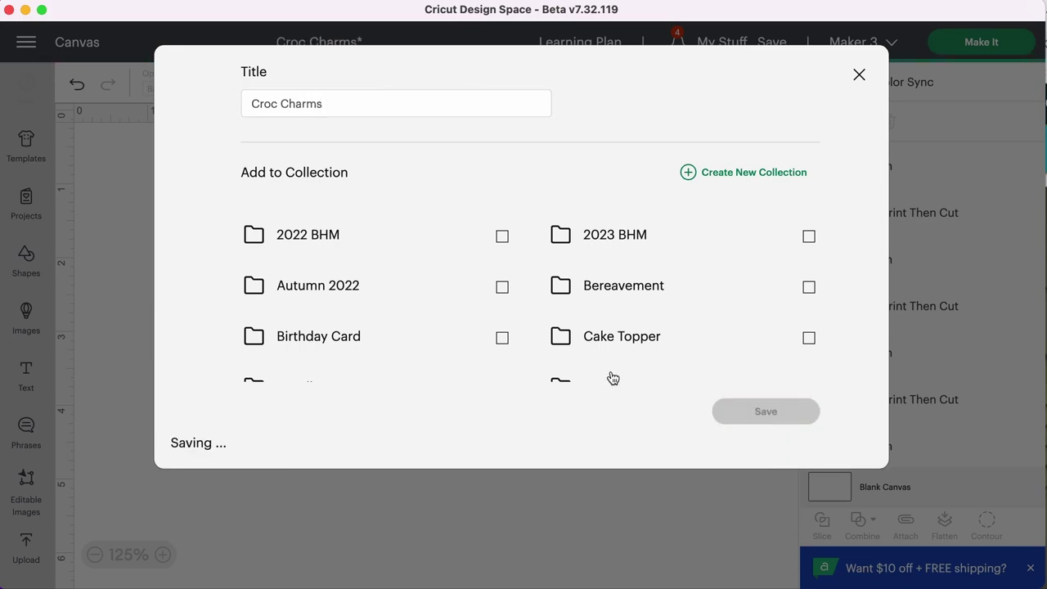